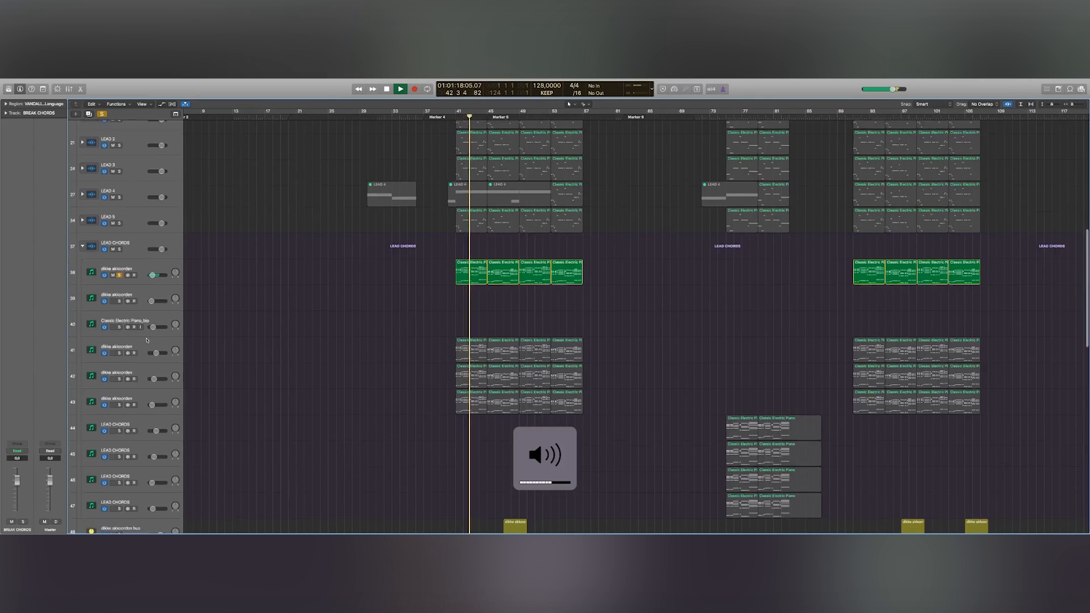
# Step: Solo the chord layer on track 41 in addition to the soloed chord layer on track 38
pyautogui.scroll(-2, 171, 318)
pyautogui.click(119, 339)
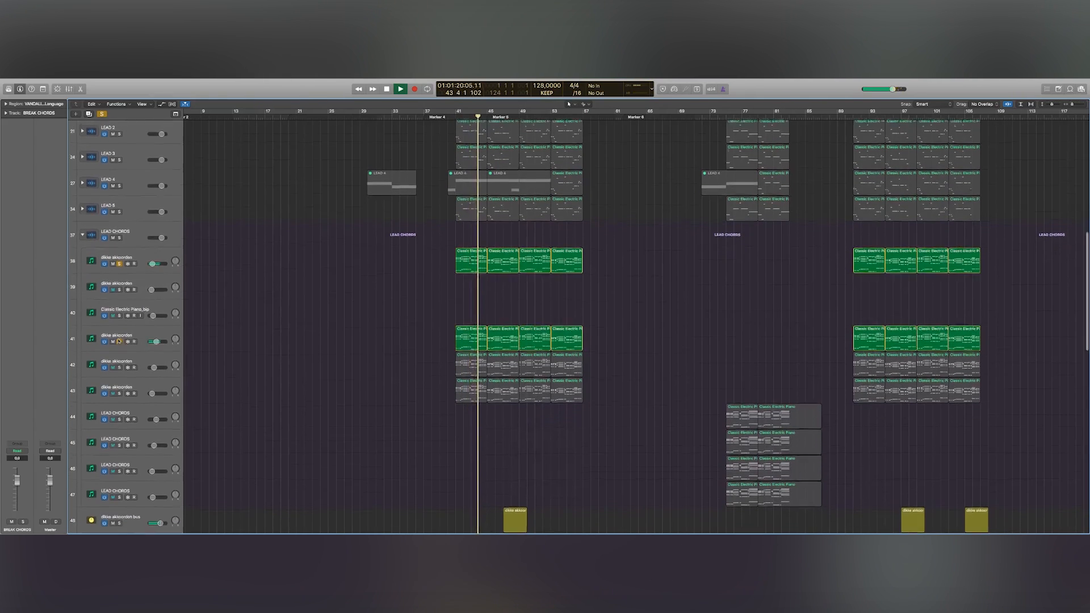
pyautogui.scroll(1, 116, 249)
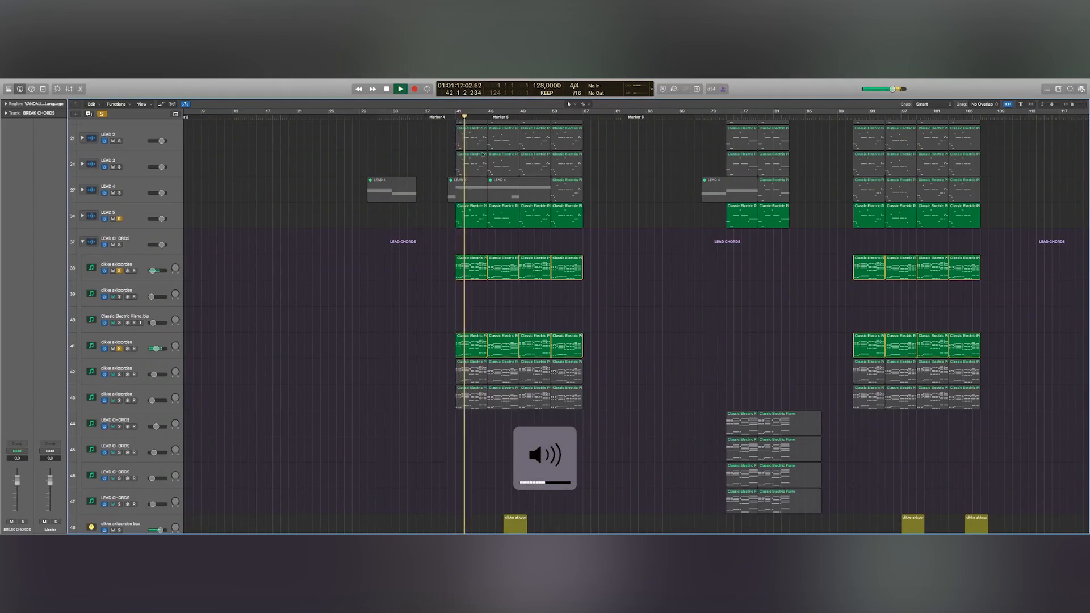
pyautogui.scroll(-10, 483, 155)
pyautogui.hscroll(-4, 511, 176)
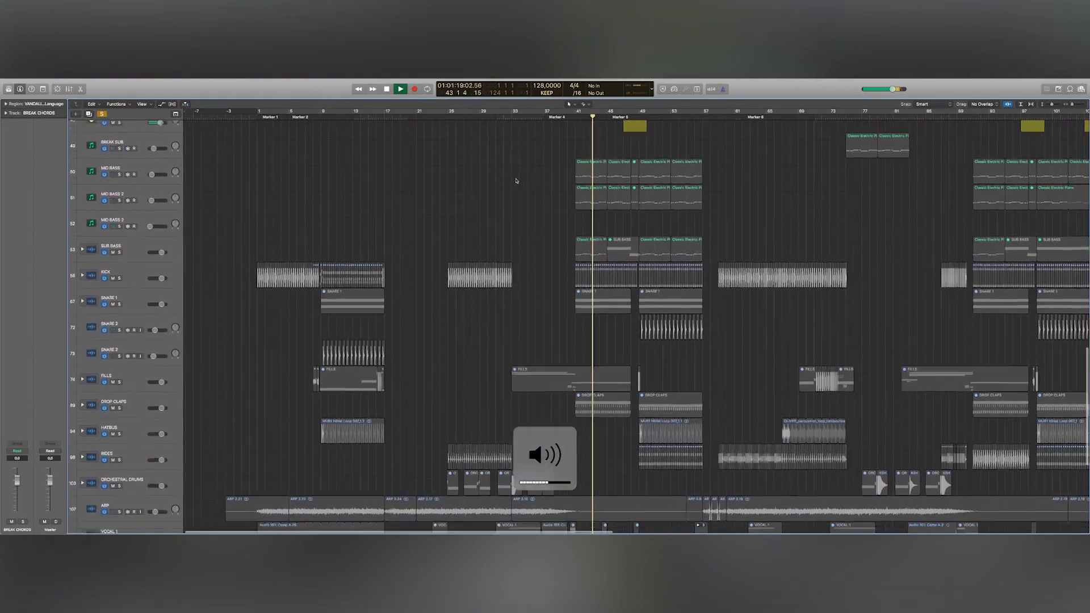
pyautogui.hscroll(5, 516, 180)
pyautogui.scroll(-5, 516, 180)
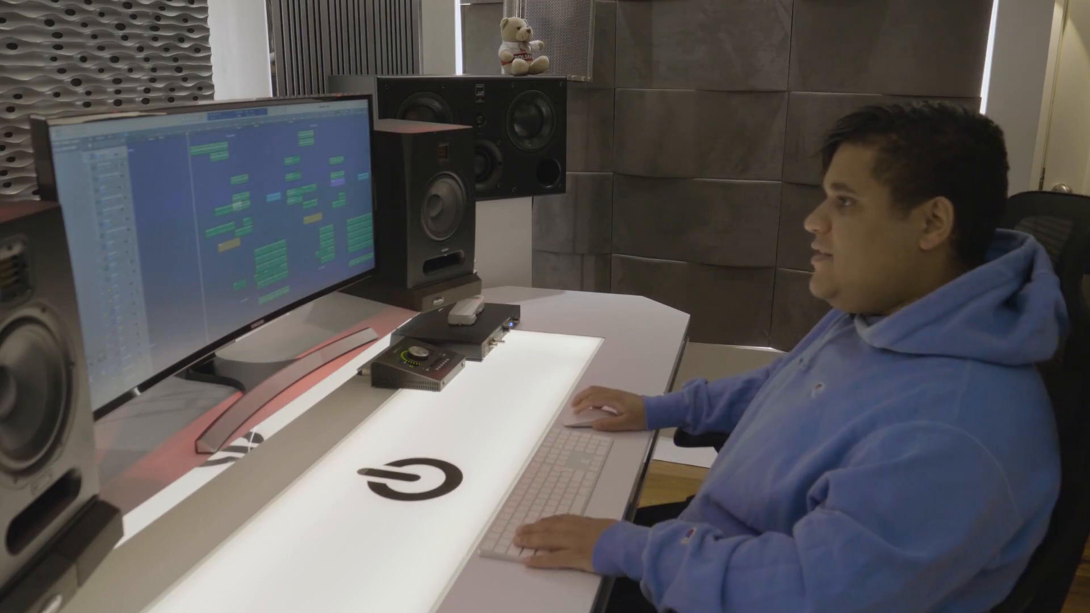
pyautogui.scroll(-5, 256, 215)
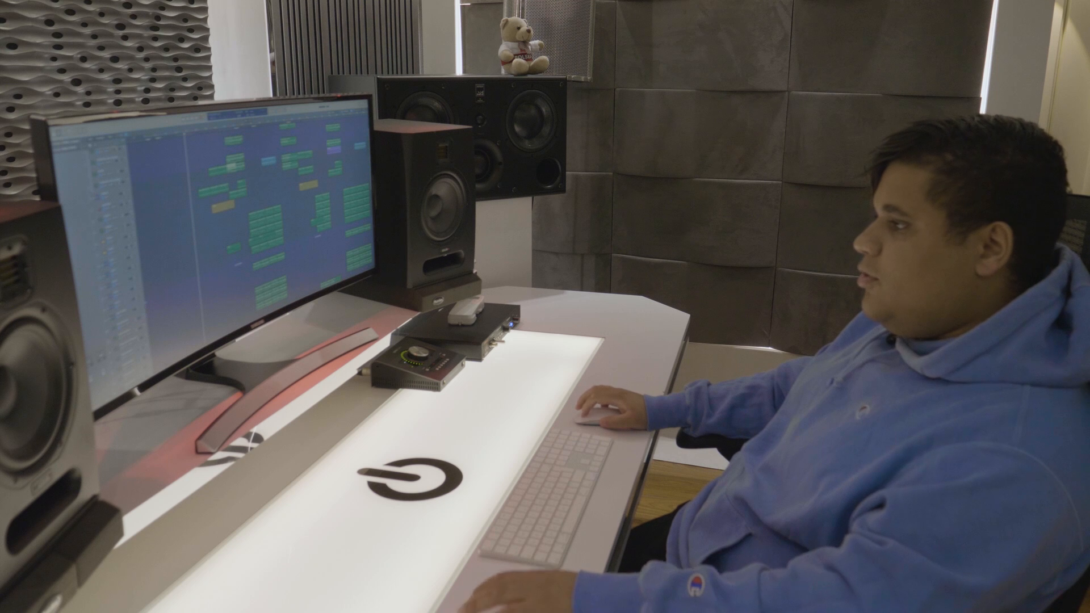
pyautogui.scroll(-4, 255, 216)
pyautogui.scroll(4, 256, 216)
pyautogui.scroll(-4, 256, 215)
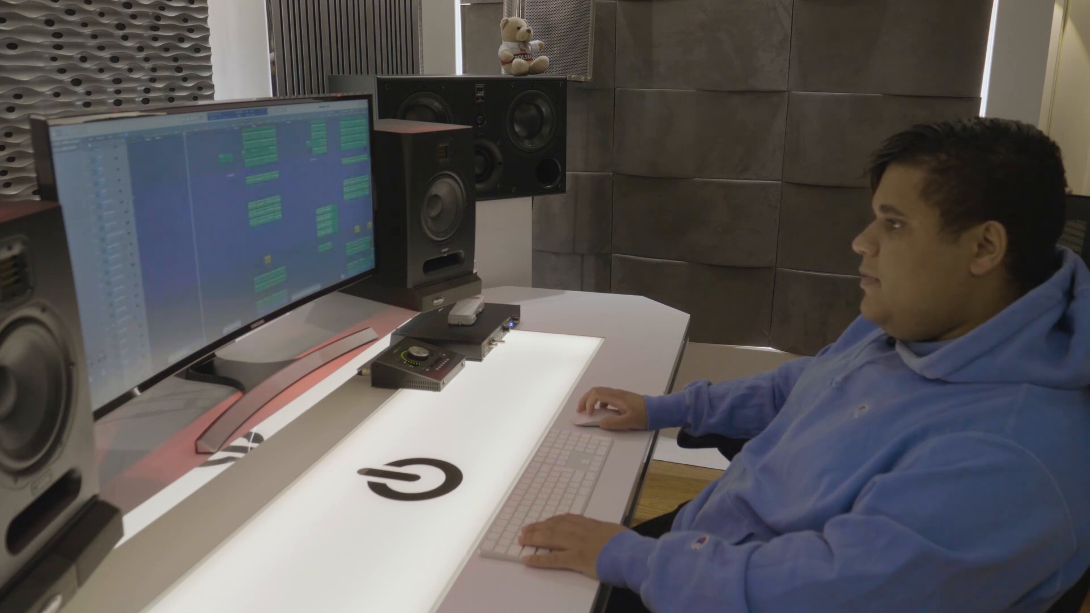
pyautogui.scroll(-5, 255, 216)
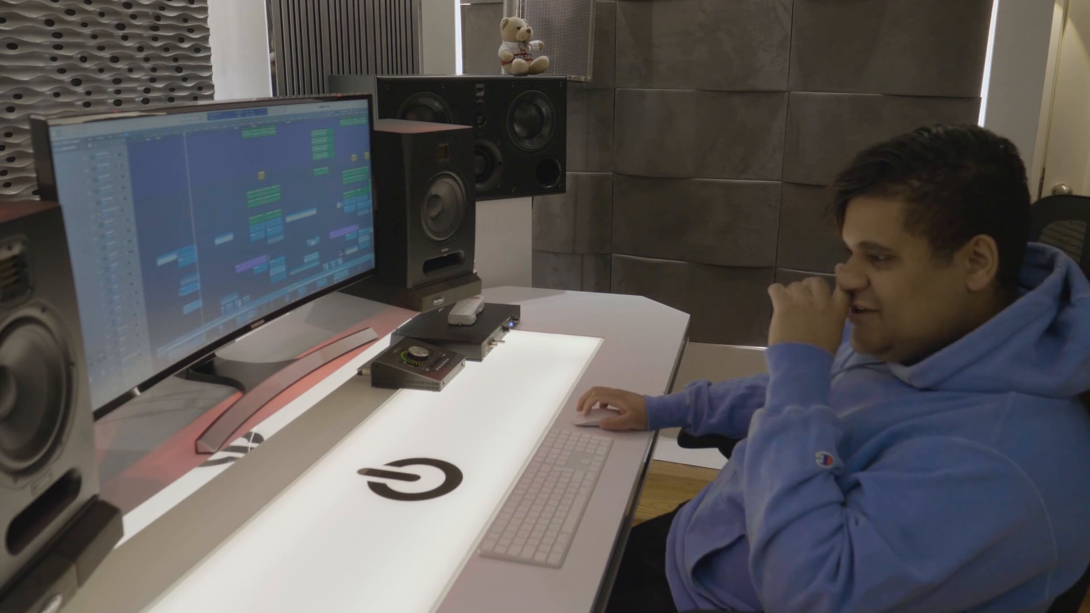
pyautogui.scroll(-5, 256, 215)
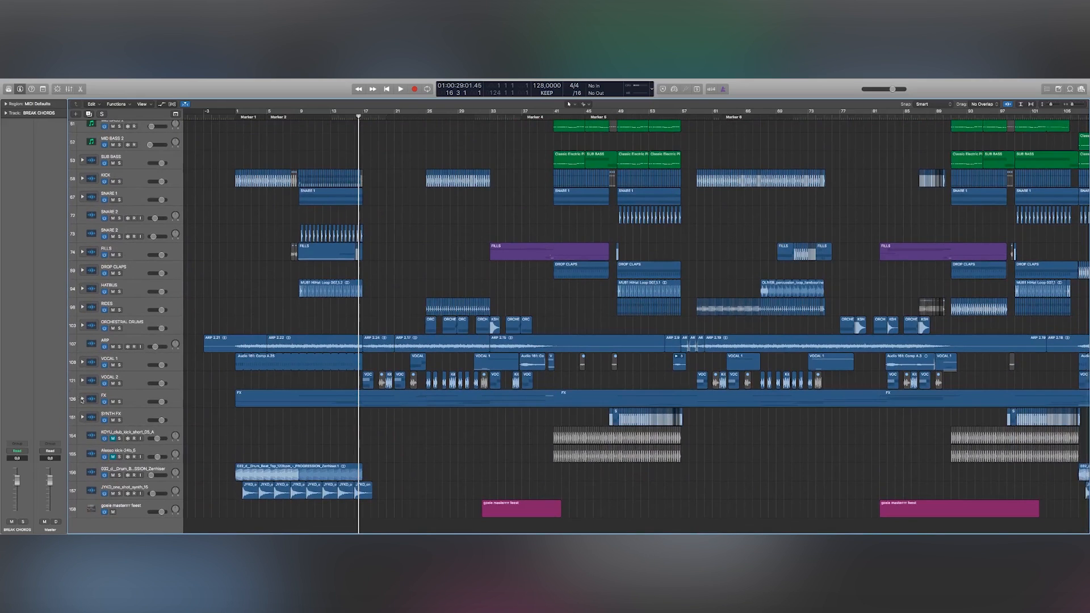
# Step: Solo the VOCAL 1 and VOCAL 2 stacks and expand VOCAL 1 to show its individual audio tracks
pyautogui.click(82, 399)
pyautogui.click(82, 399)
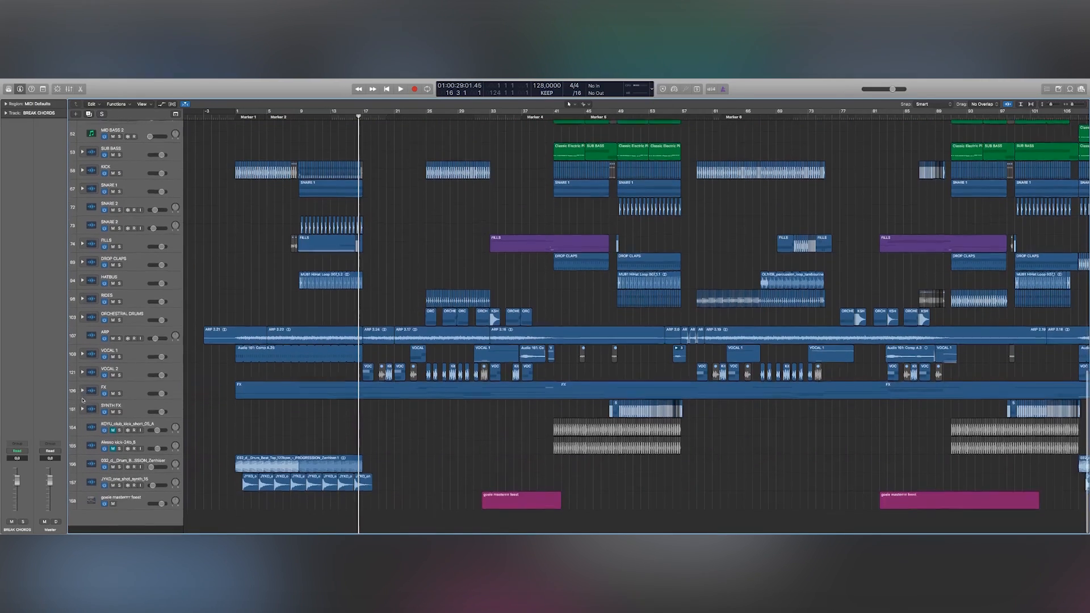
pyautogui.click(119, 383)
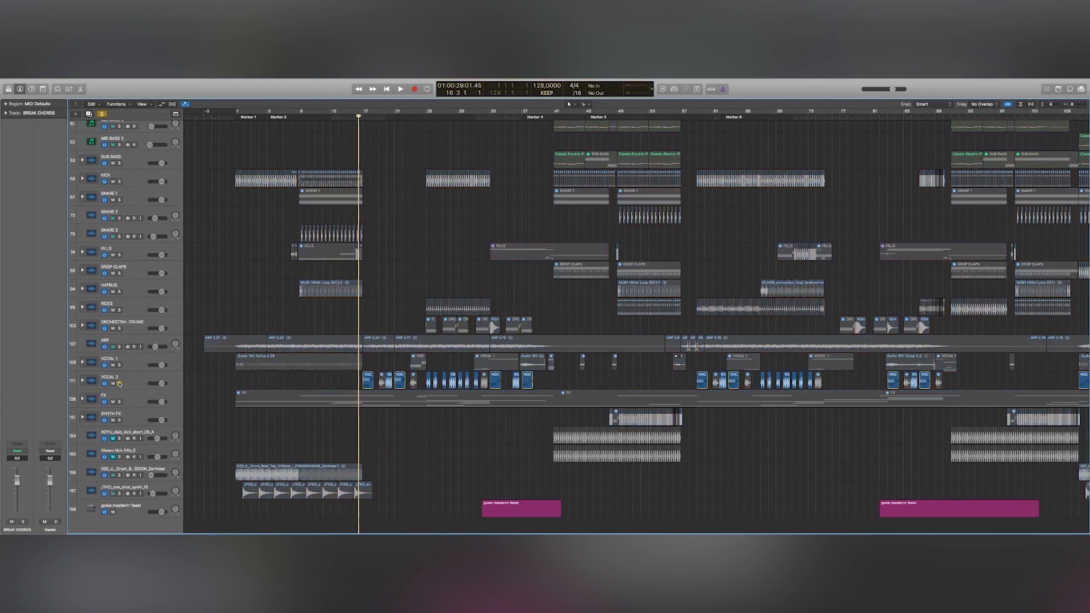
pyautogui.click(82, 362)
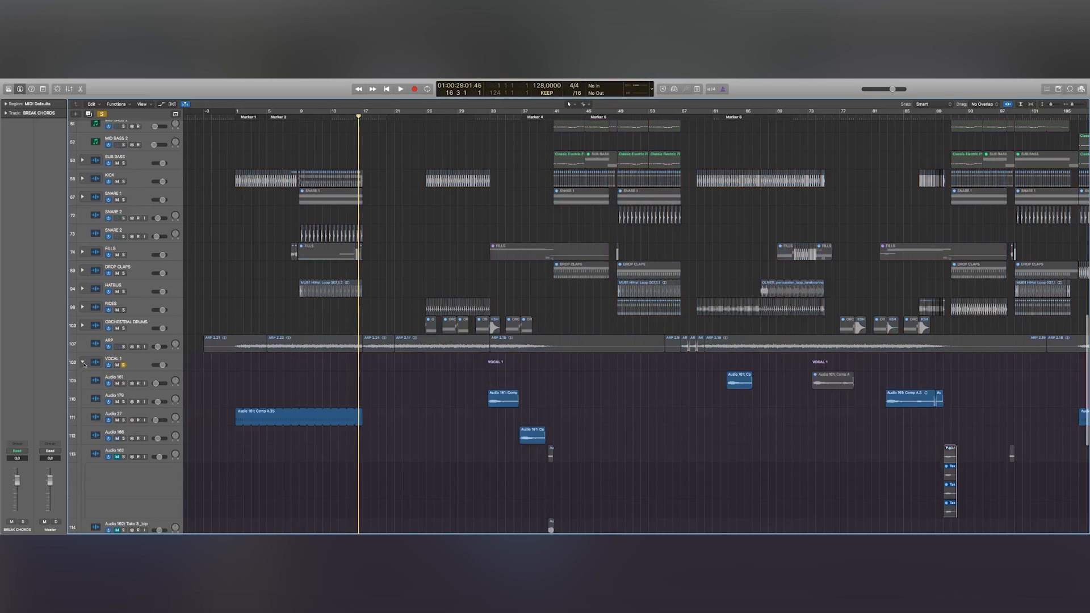
pyautogui.scroll(-5, 85, 392)
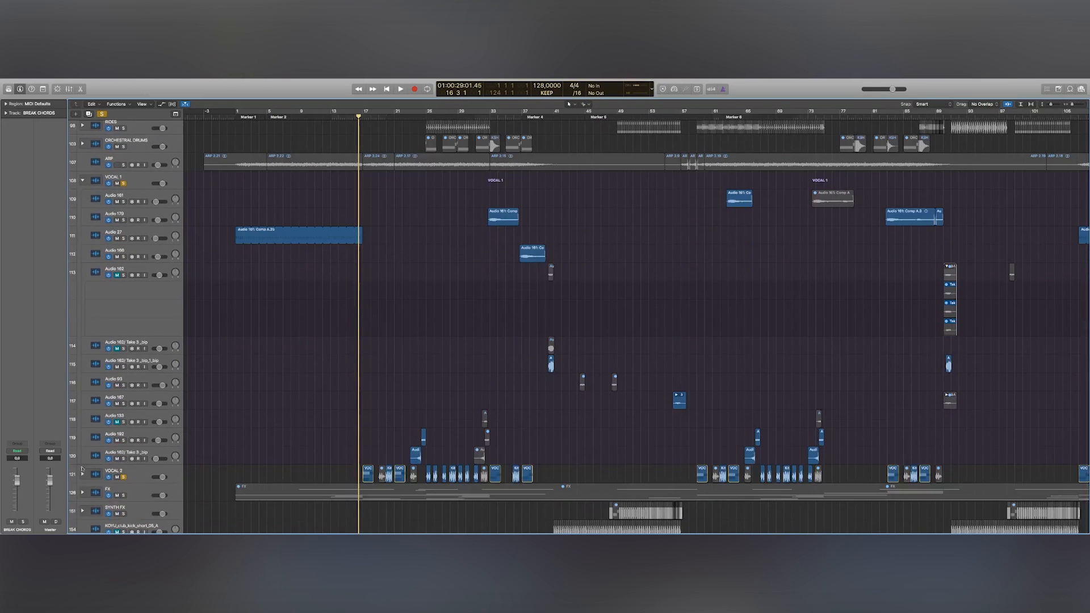
pyautogui.click(82, 473)
pyautogui.click(82, 178)
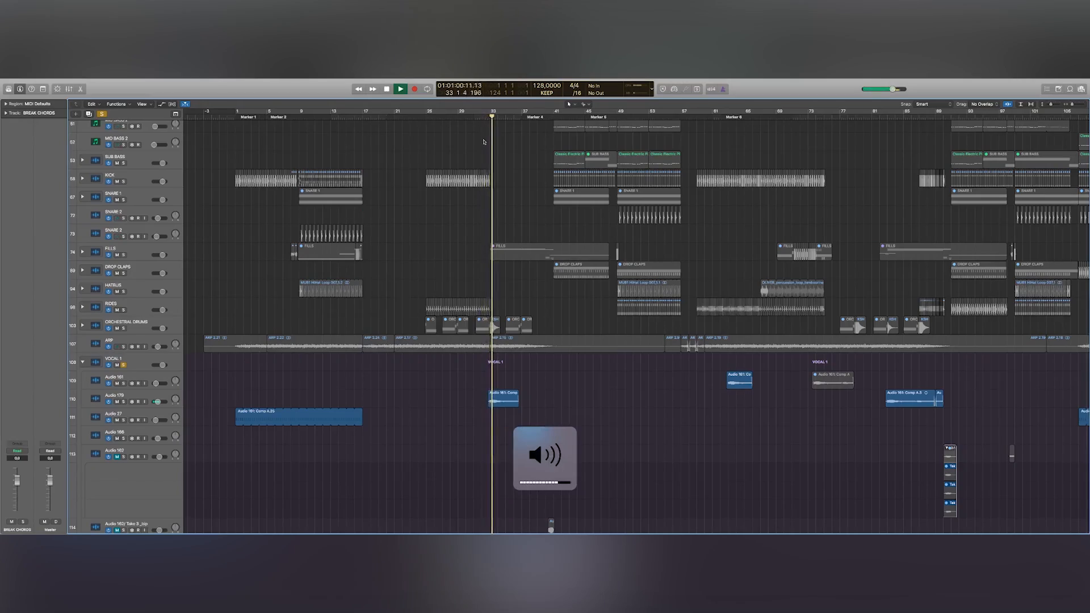
# Step: Listen to the soloed VOCAL 1 recordings from about bar 33 and follow the clips on its audio tracks
pyautogui.scroll(-3, 482, 300)
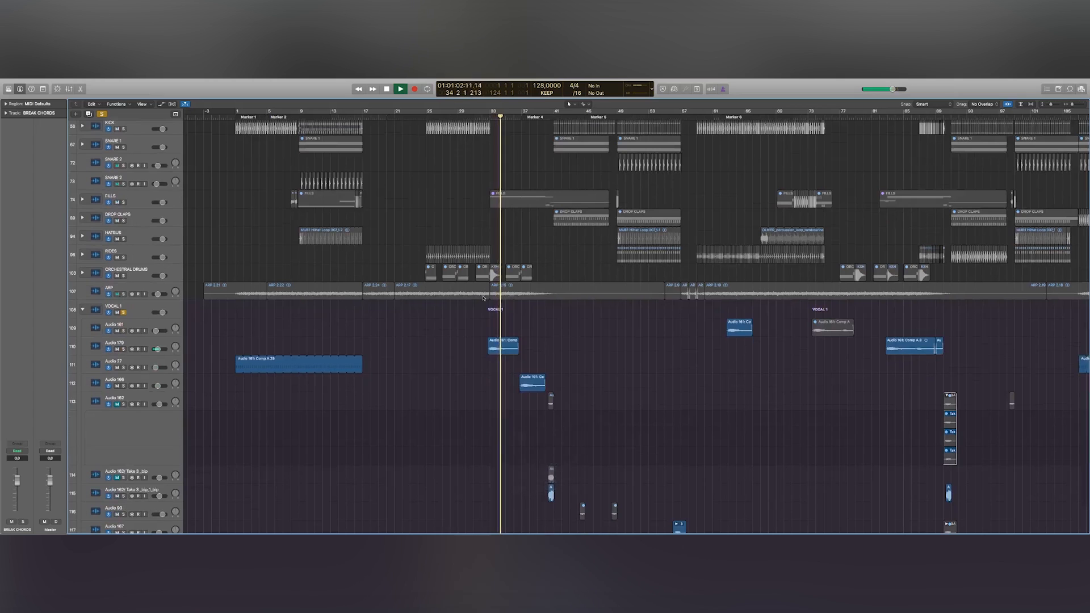
pyautogui.scroll(-3, 483, 298)
pyautogui.hscroll(3, 397, 301)
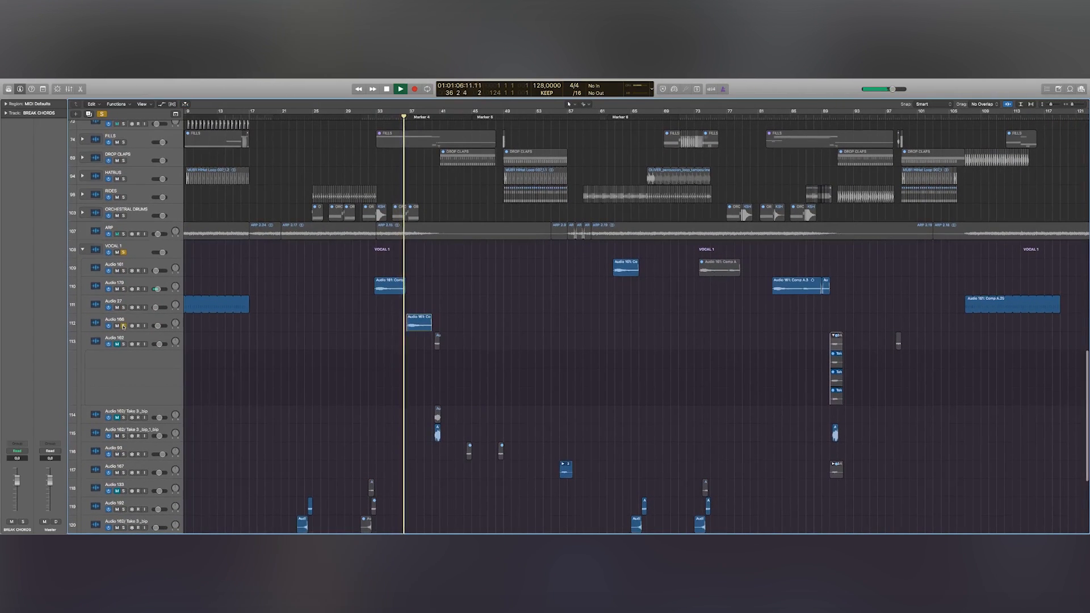
pyautogui.scroll(-2, 213, 318)
# Step: Play the soloed LEAD CHORDS stack from bar 41 and raise the system volume
pyautogui.press('XF86AudioRaiseVolume')
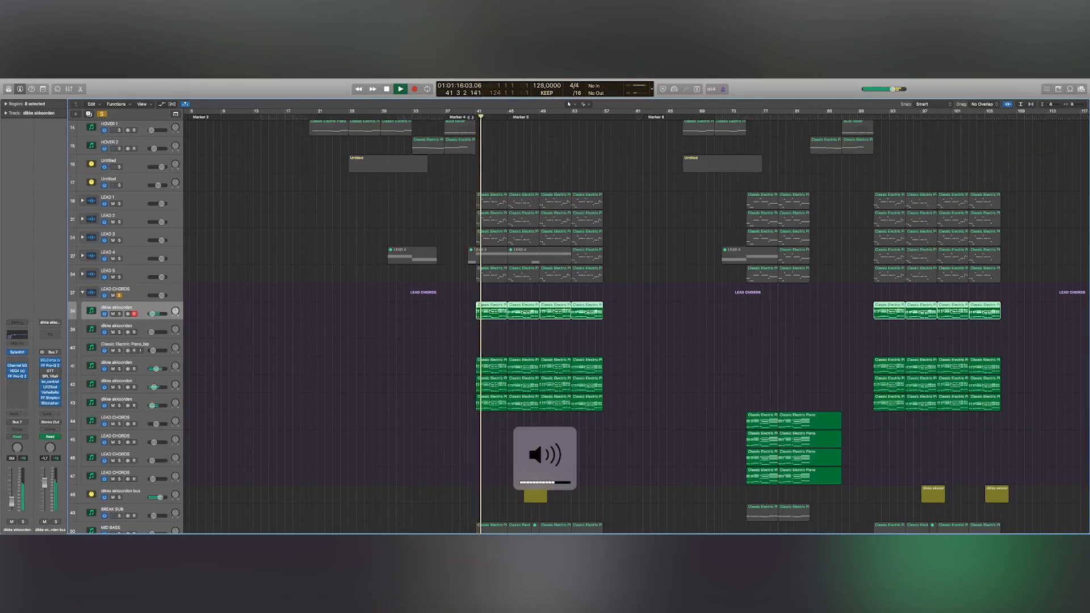
pyautogui.press('XF86AudioRaiseVolume')
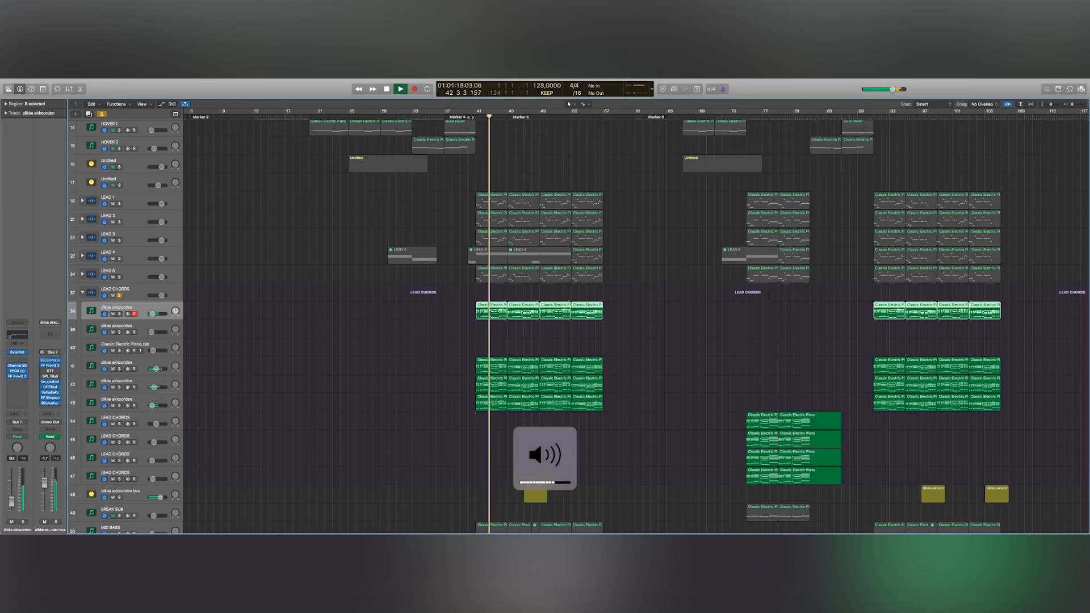
pyautogui.press('XF86AudioRaiseVolume')
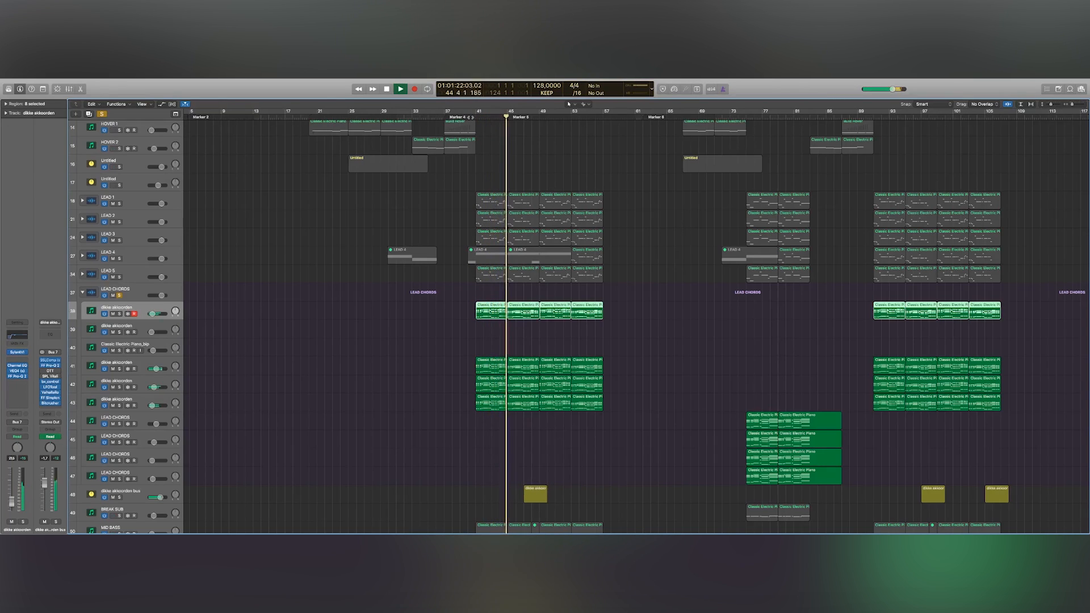
pyautogui.press('XF86AudioRaiseVolume')
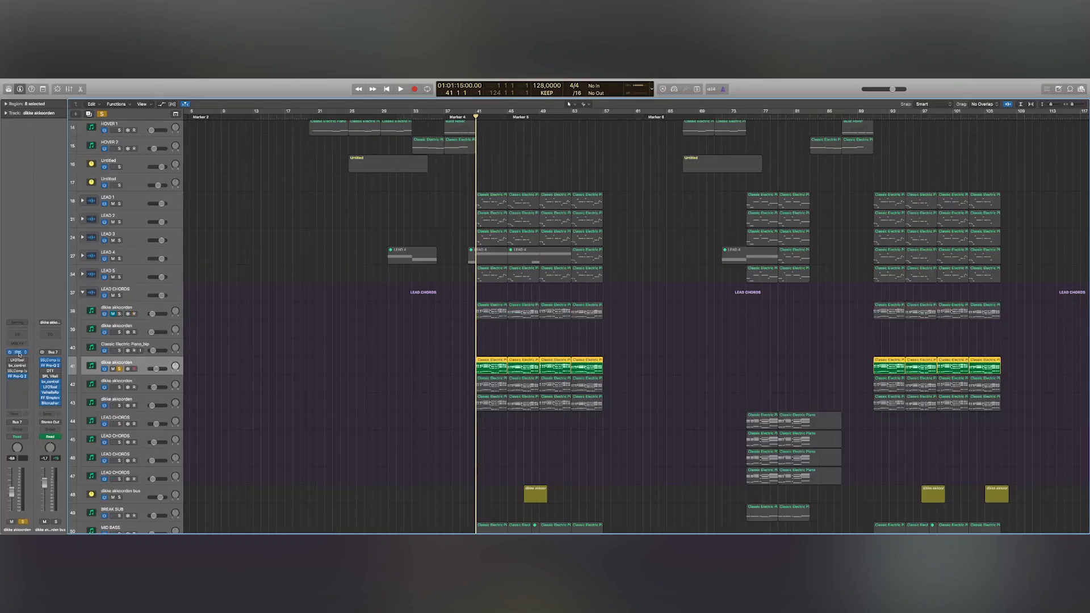
# Step: Show the Sylenth1 instrument of the soloed chord layer on track 41 and play it from bar 41 at a raised volume
pyautogui.press('v')
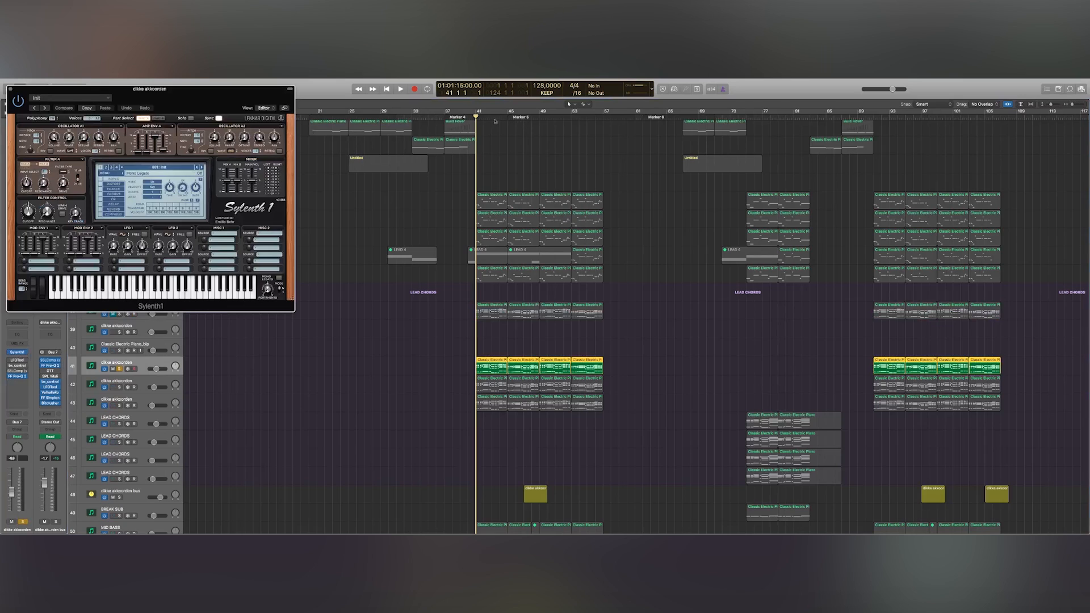
pyautogui.press('XF86AudioRaiseVolume')
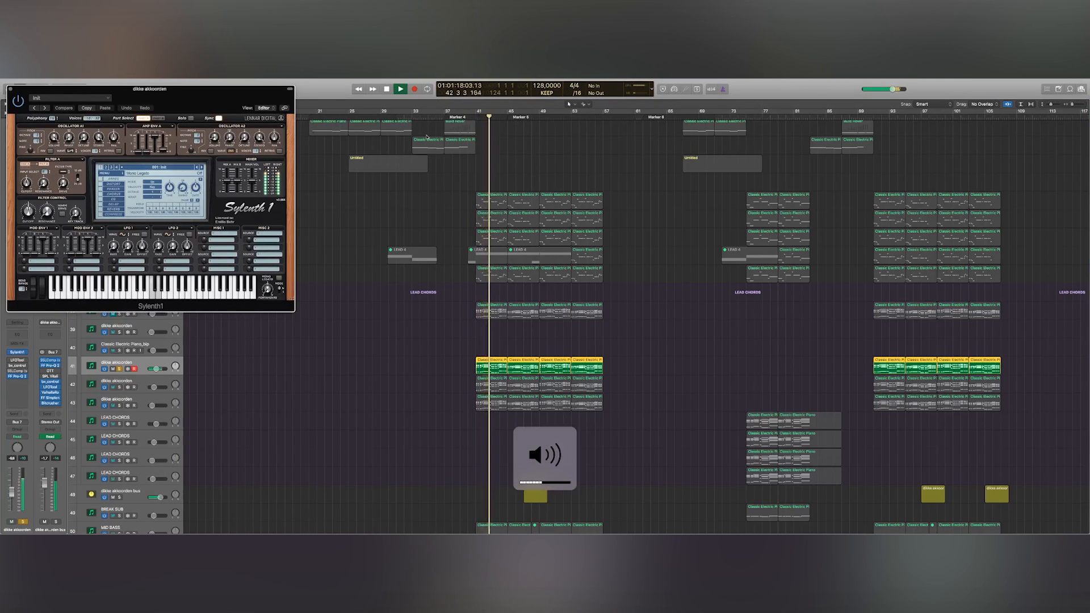
pyautogui.press('XF86AudioRaiseVolume')
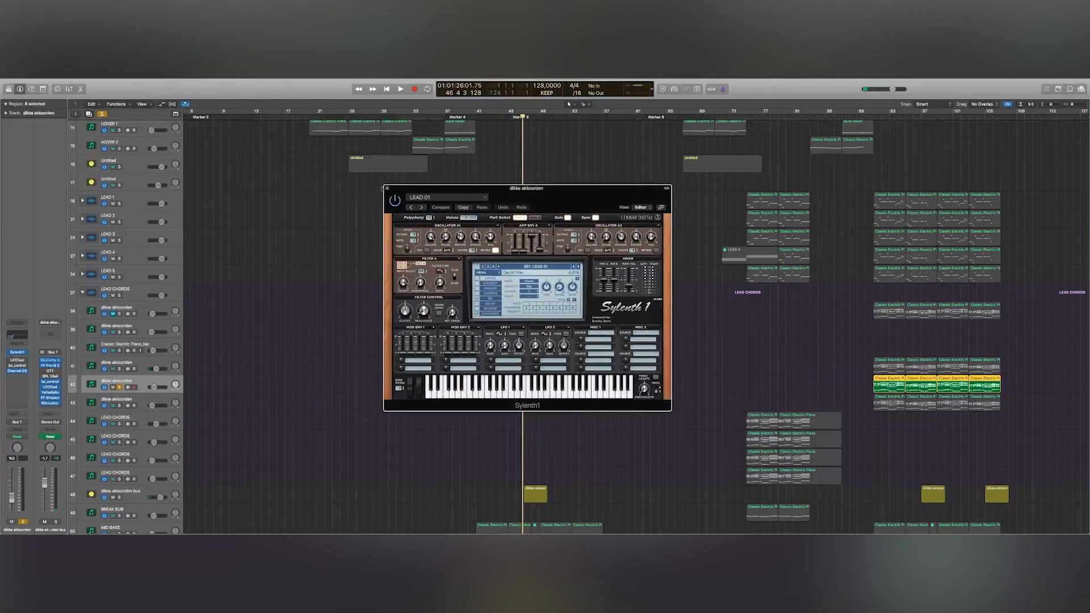
# Step: Close the Sylenth1 window of the chord layer on track 42 and play that soloed layer from bar 41
pyautogui.click(387, 190)
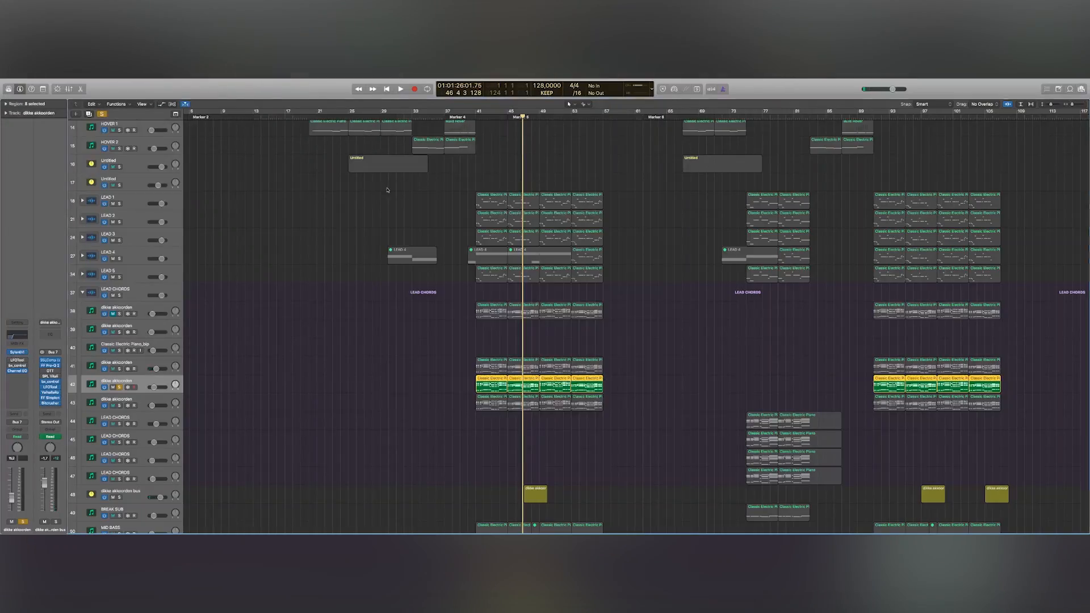
pyautogui.click(475, 116)
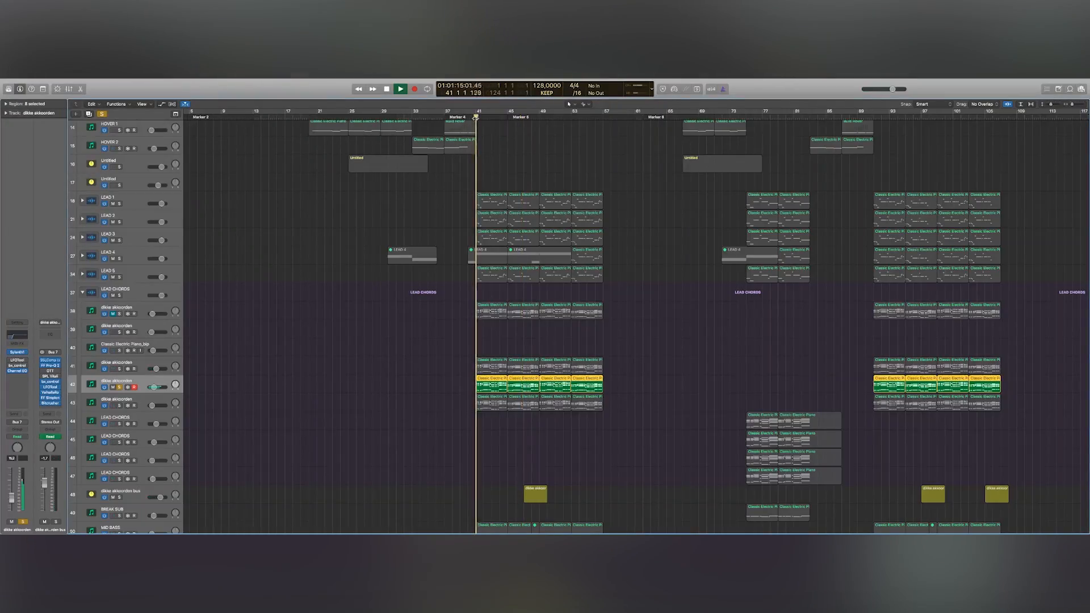
pyautogui.press('XF86AudioRaiseVolume')
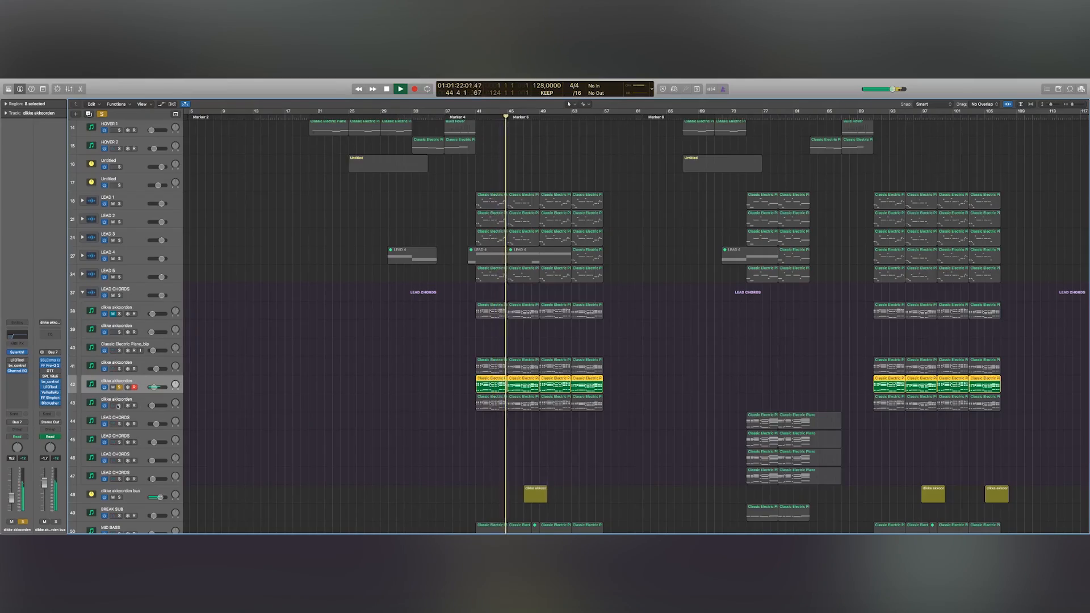
# Step: Switch the solo from track 42 to the chord layer on track 43, select that track and raise the playback volume
pyautogui.click(119, 405)
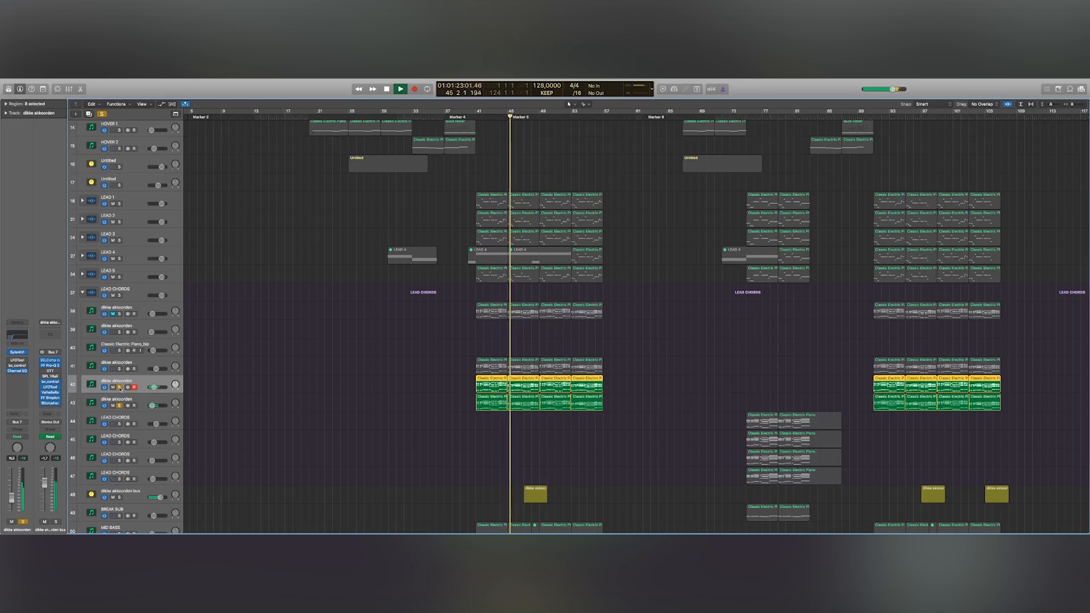
pyautogui.click(119, 387)
pyautogui.click(136, 400)
pyautogui.press('XF86AudioRaiseVolume')
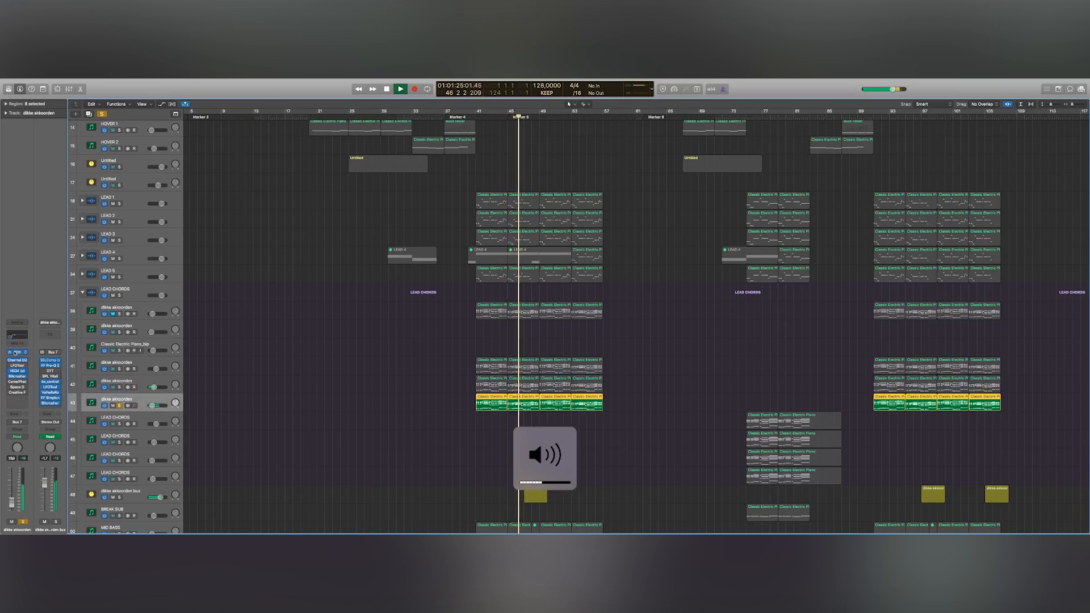
pyautogui.press('XF86AudioRaiseVolume')
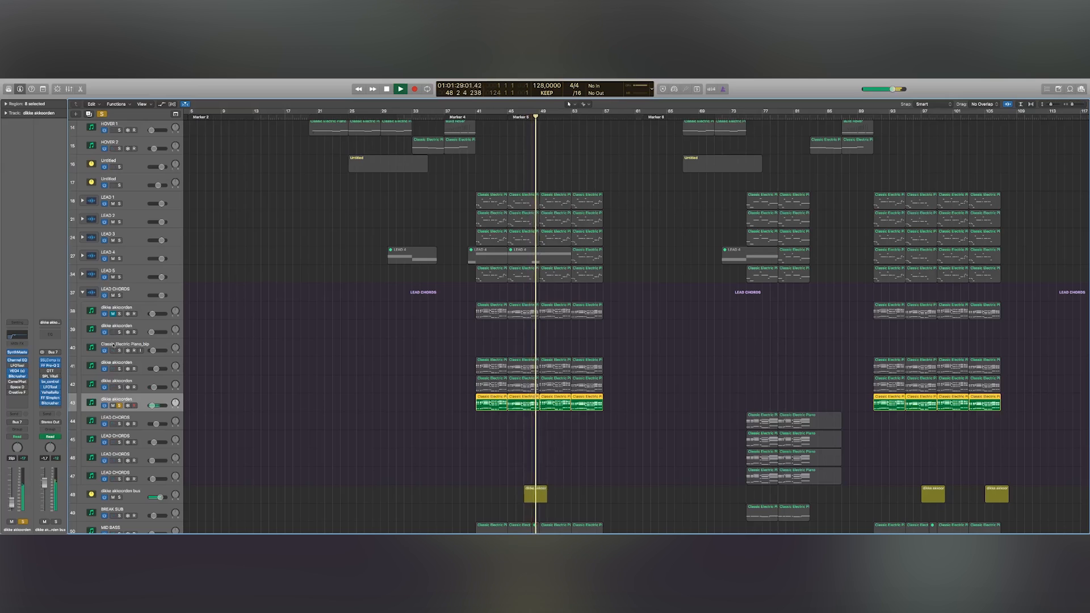
# Step: Listen to the soloed MINI PIANO part from about bar 58 with the system volume raised
pyautogui.press('XF86AudioRaiseVolume')
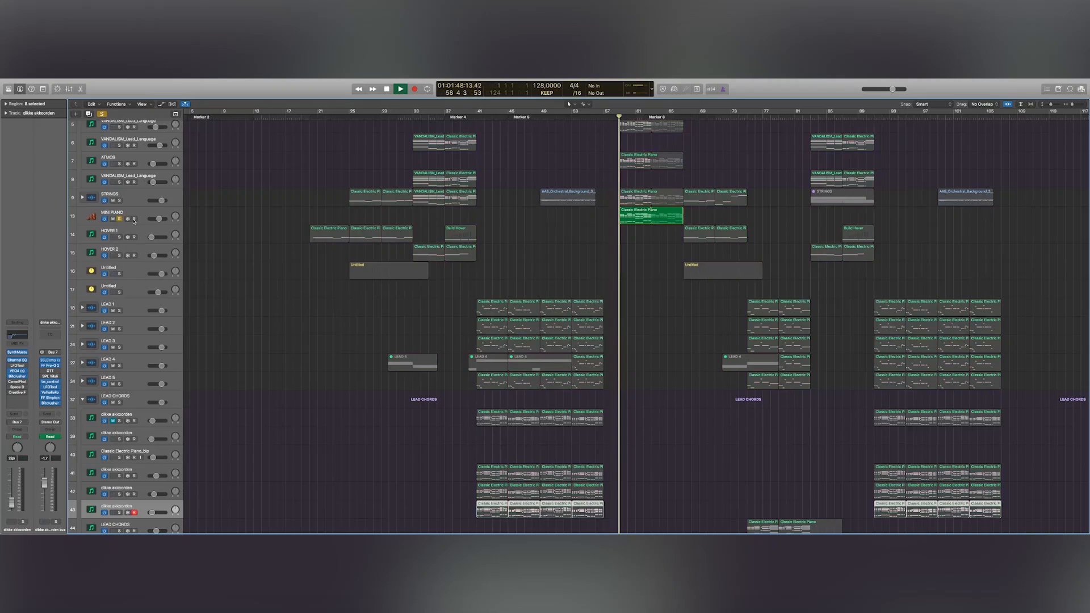
pyautogui.press('XF86AudioRaiseVolume')
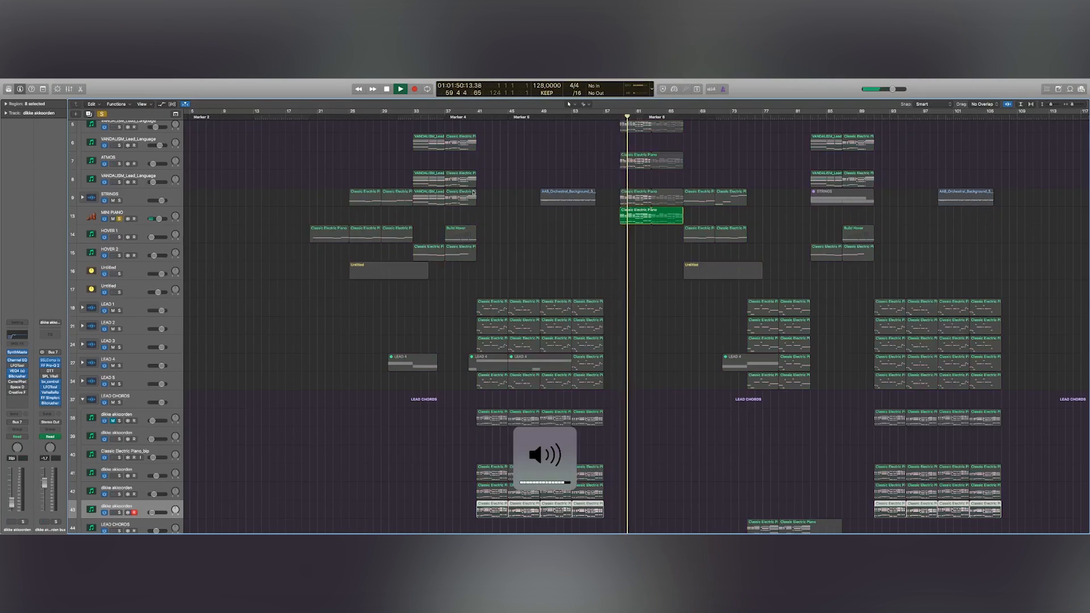
pyautogui.press('XF86AudioRaiseVolume')
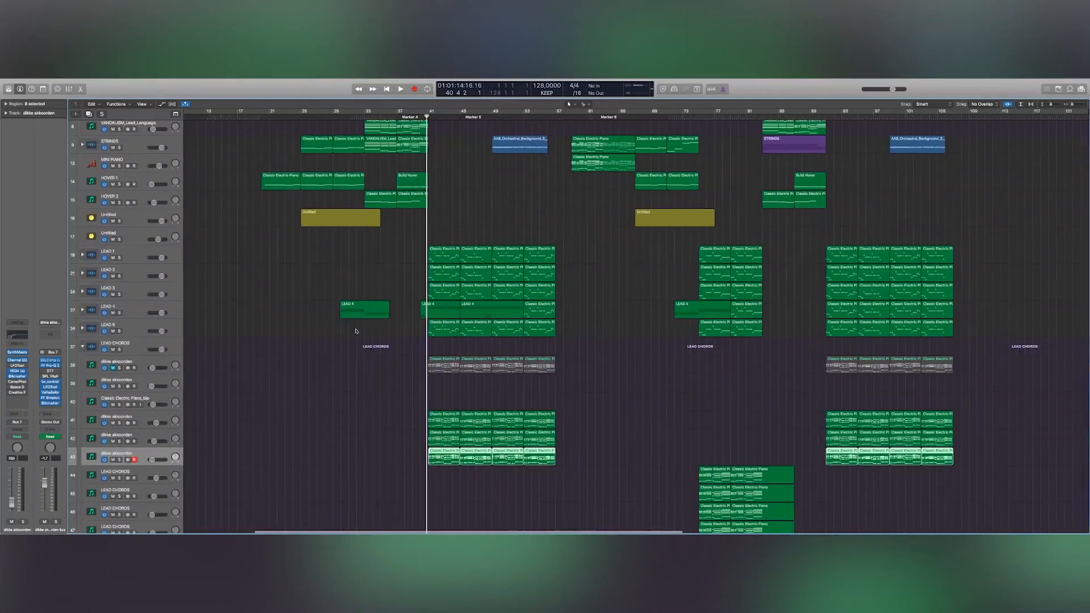
# Step: Open the four chord regions of track 41 from bar 41 in the Piano Roll and solo that track
pyautogui.scroll(-2, 499, 339)
pyautogui.click(467, 359)
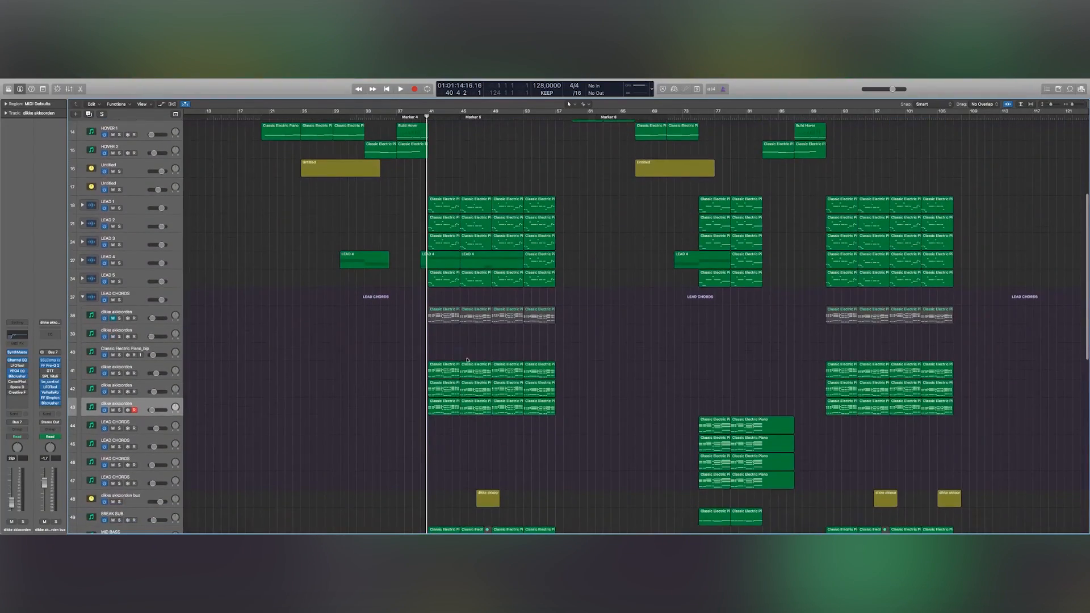
pyautogui.doubleClick(445, 368)
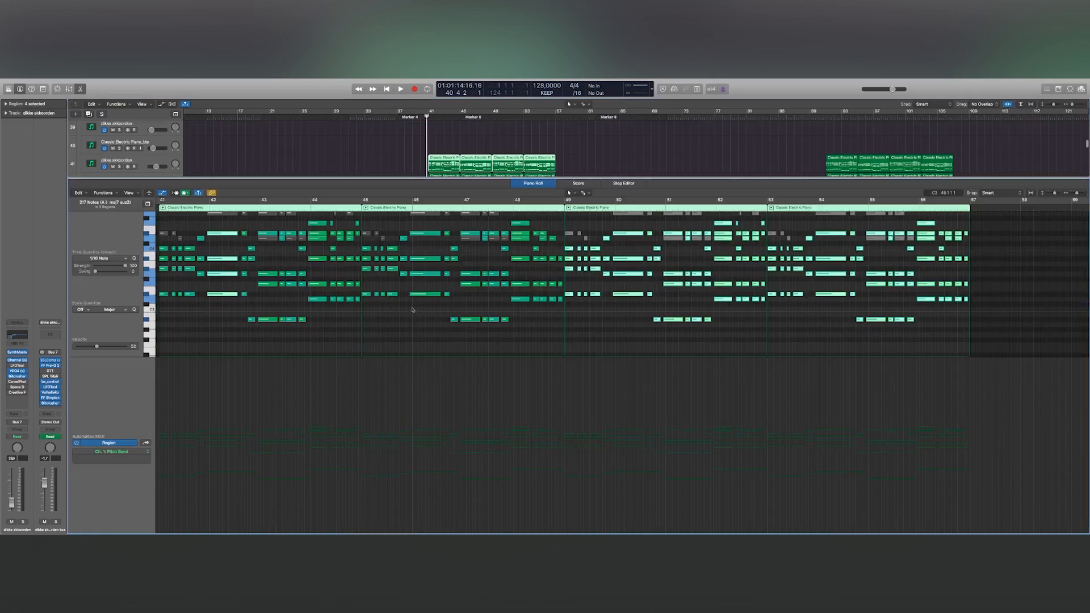
pyautogui.click(178, 195)
pyautogui.scroll(-2, 335, 142)
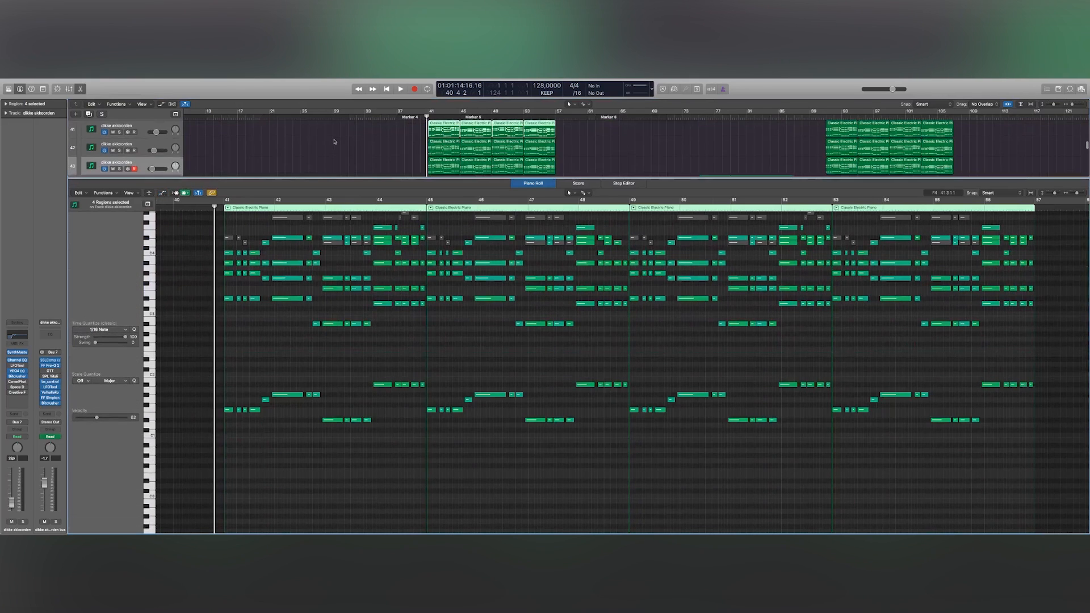
pyautogui.click(119, 132)
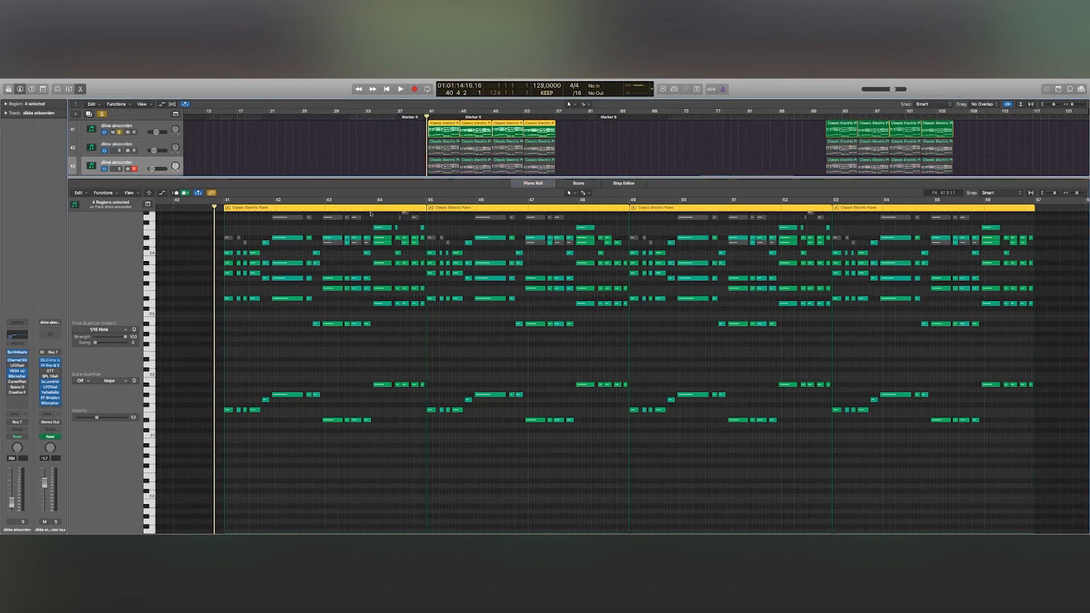
# Step: Listen to the soloed chord layer of track 41 from bar 41 with the system volume raised, following its notes in the Piano Roll
pyautogui.scroll(1, 365, 234)
pyautogui.press('space')
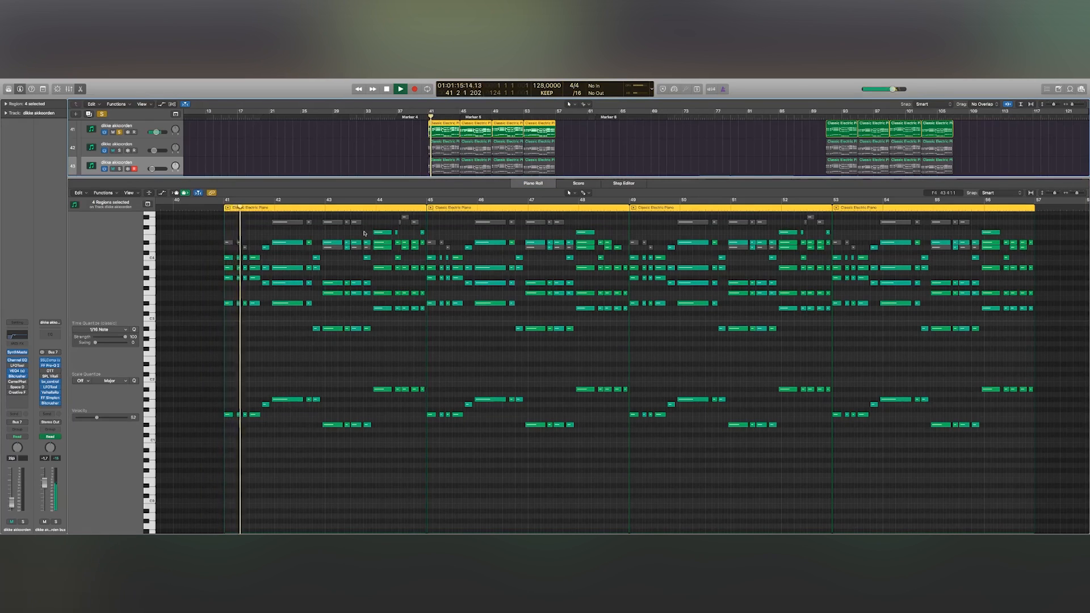
pyautogui.press('XF86AudioRaiseVolume')
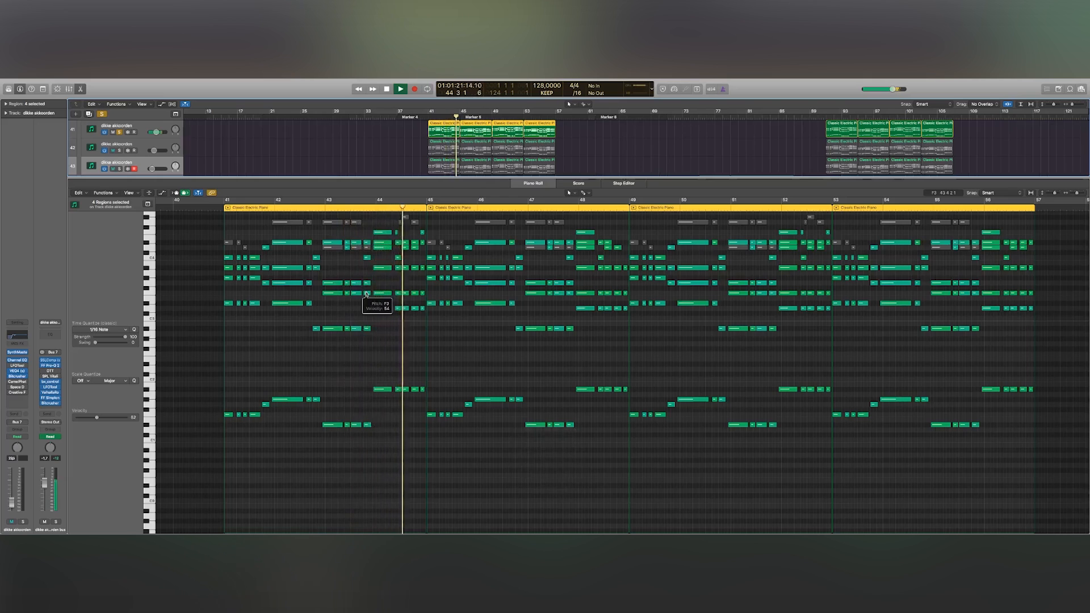
pyautogui.scroll(2, 259, 277)
pyautogui.press('space')
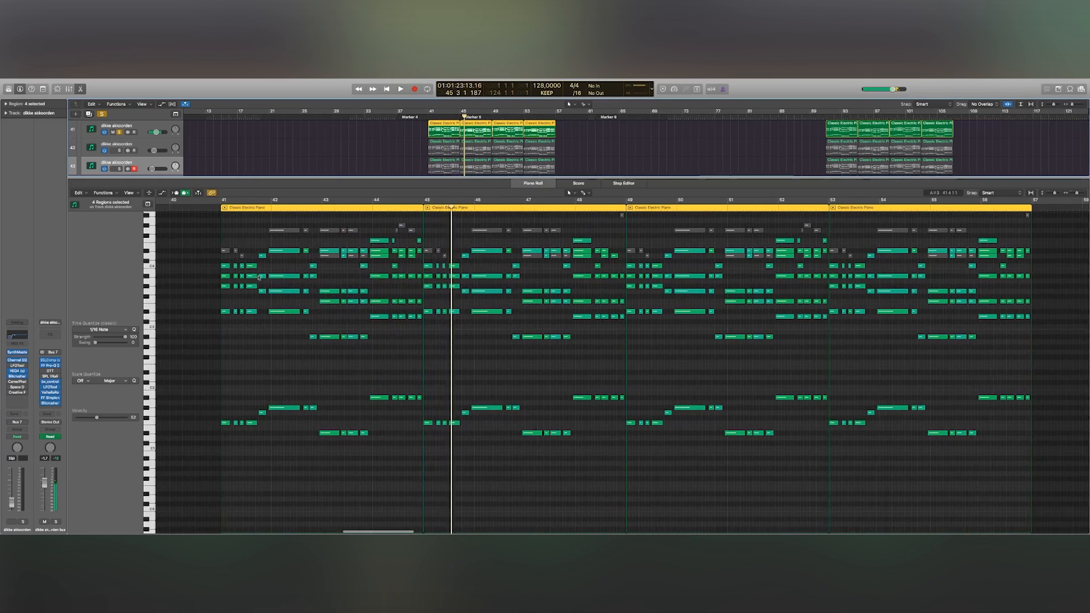
# Step: Select the short repeated chord notes after the first chord of bar 41 in the Piano Roll and play the layer from bar 41
pyautogui.moveTo(254, 259); pyautogui.dragTo(237, 450)
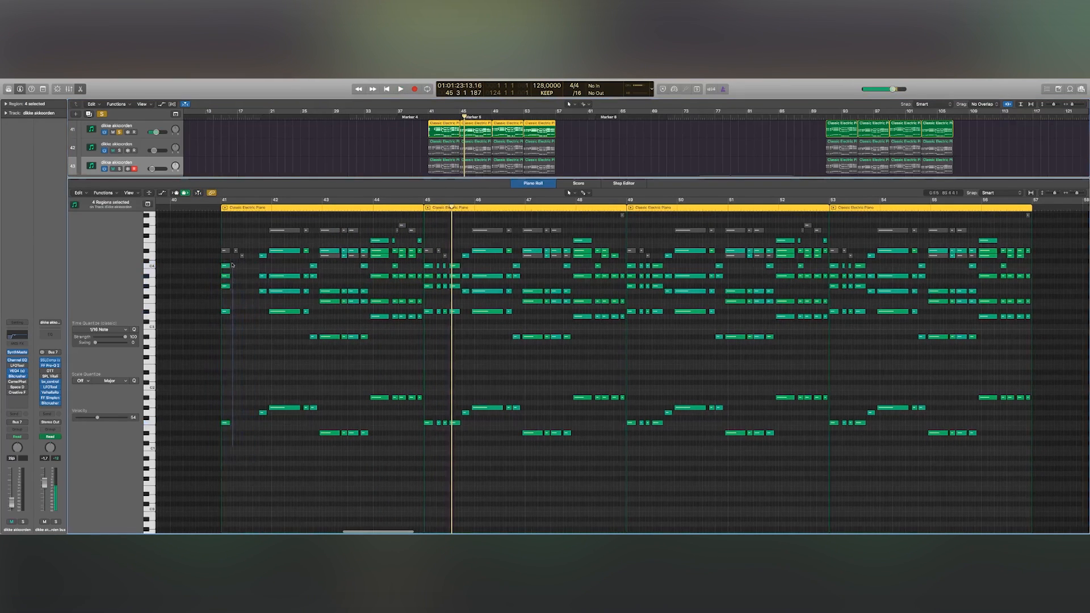
pyautogui.moveTo(227, 265); pyautogui.dragTo(278, 289)
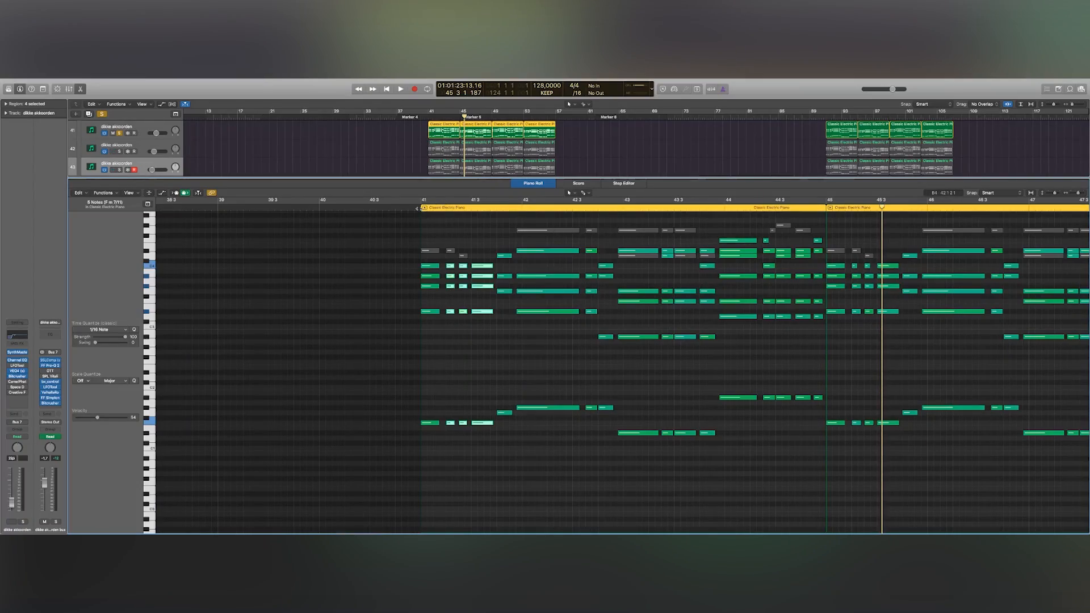
pyautogui.press('space')
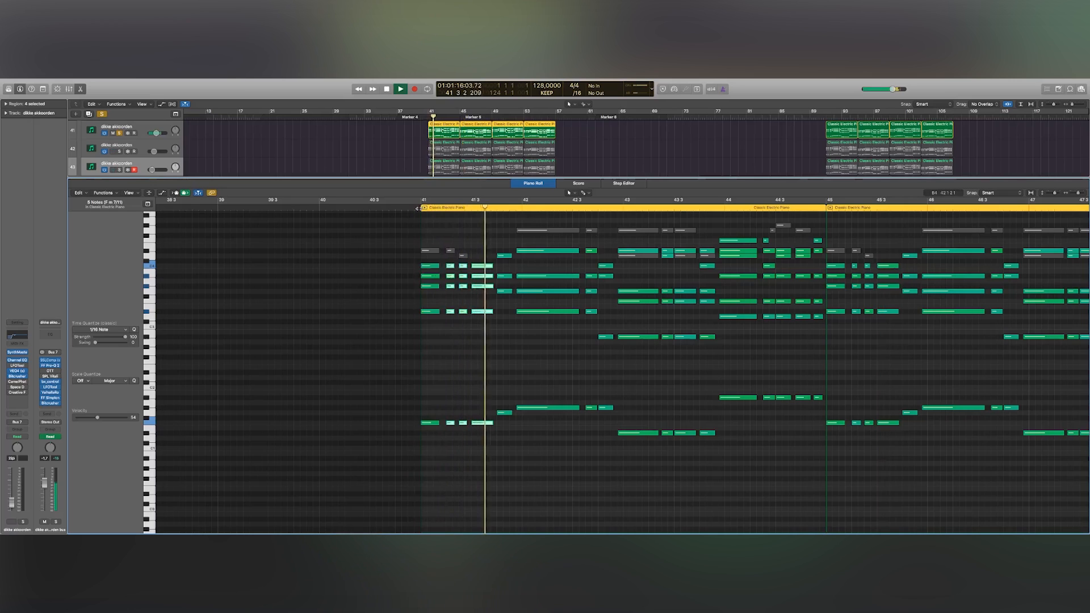
# Step: Close the Piano Roll and solo the chord layers on tracks 42 and 43 together with track 41 during playback
pyautogui.click(81, 89)
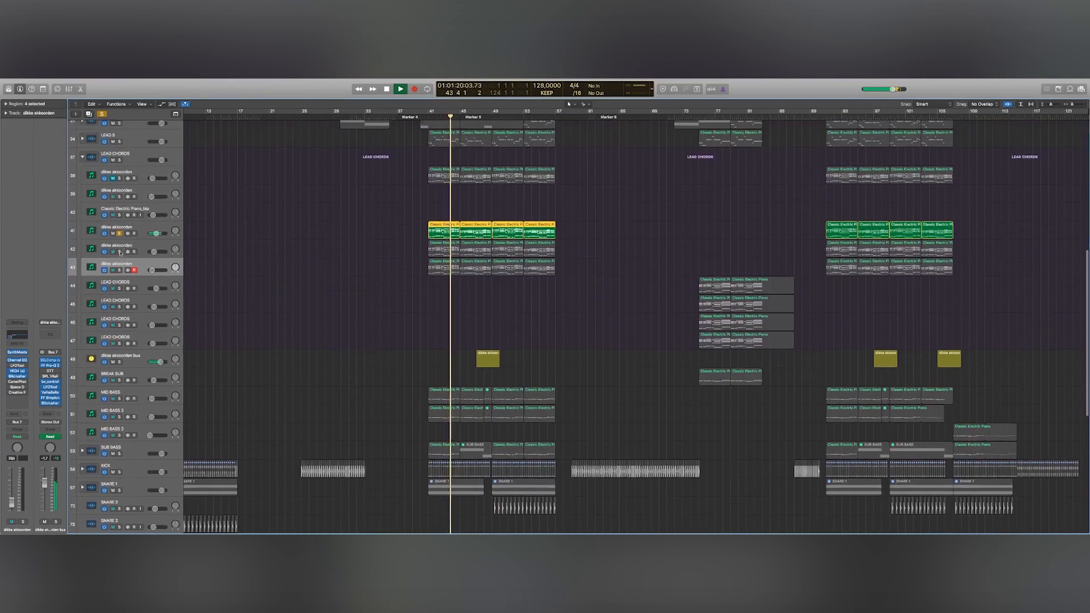
pyautogui.moveTo(120, 253); pyautogui.dragTo(121, 266)
pyautogui.scroll(3, 119, 270)
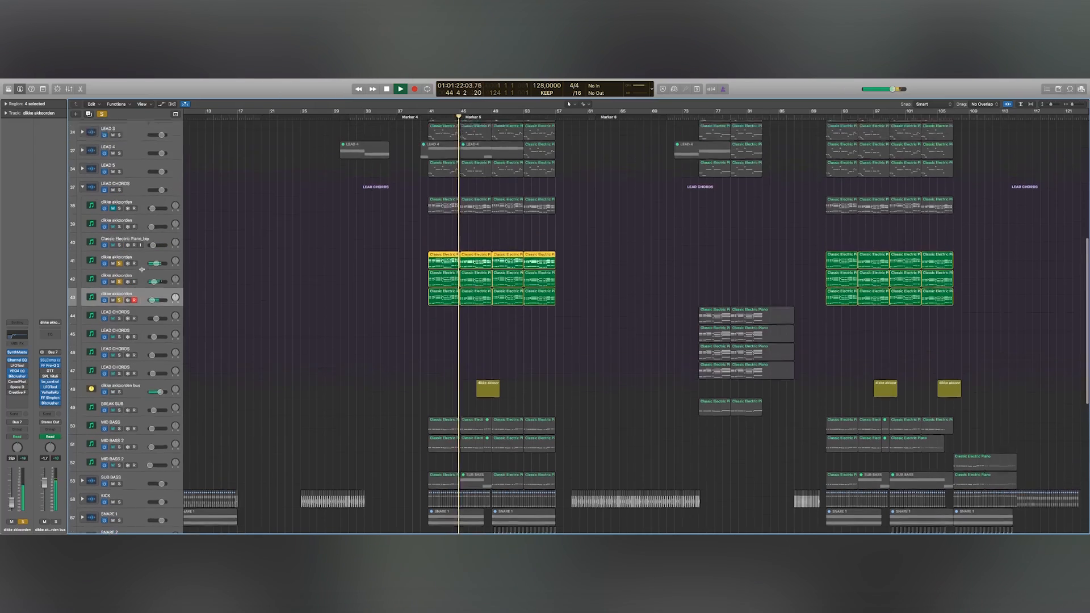
pyautogui.press('XF86AudioLowerVolume')
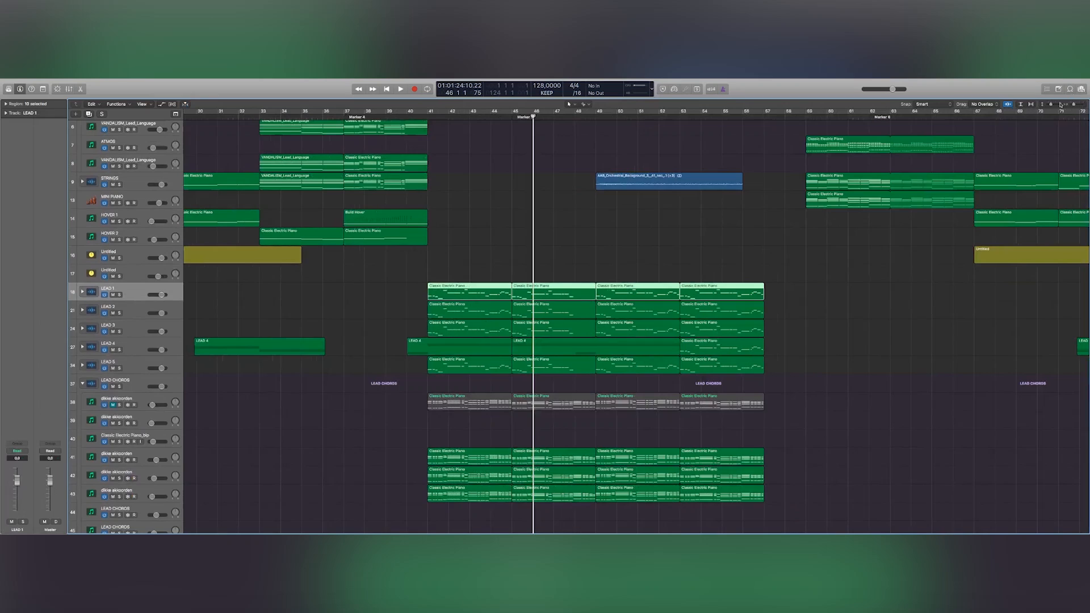
# Step: Expand the LEAD 5 stack, select its layer on track 35, inspect that layer's Serum synth and close the synth window
pyautogui.click(1058, 105)
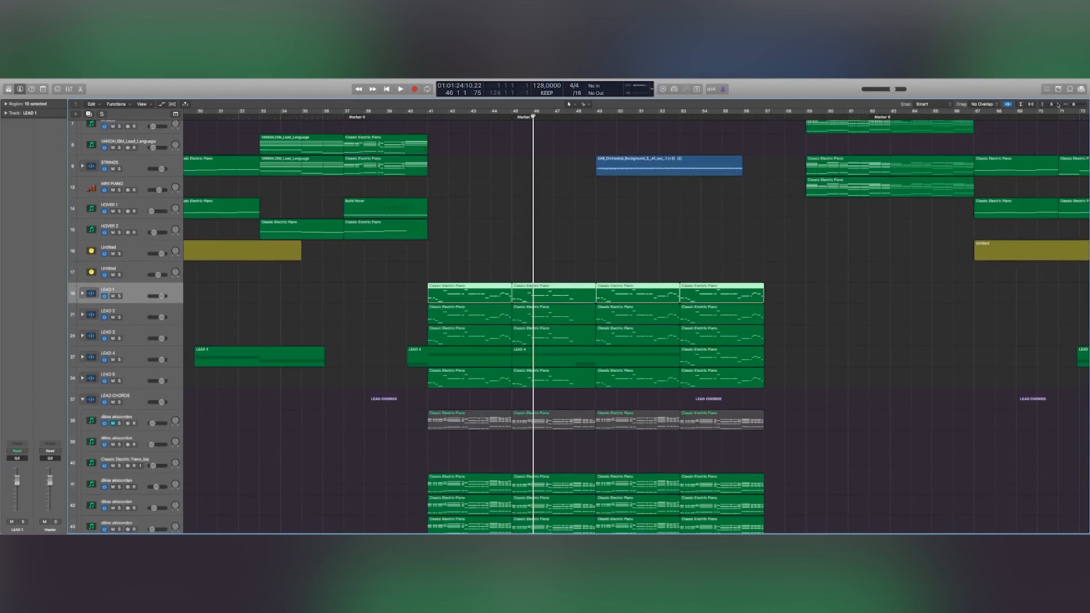
pyautogui.moveTo(1073, 104); pyautogui.dragTo(1075, 104)
pyautogui.hscroll(1, 884, 178)
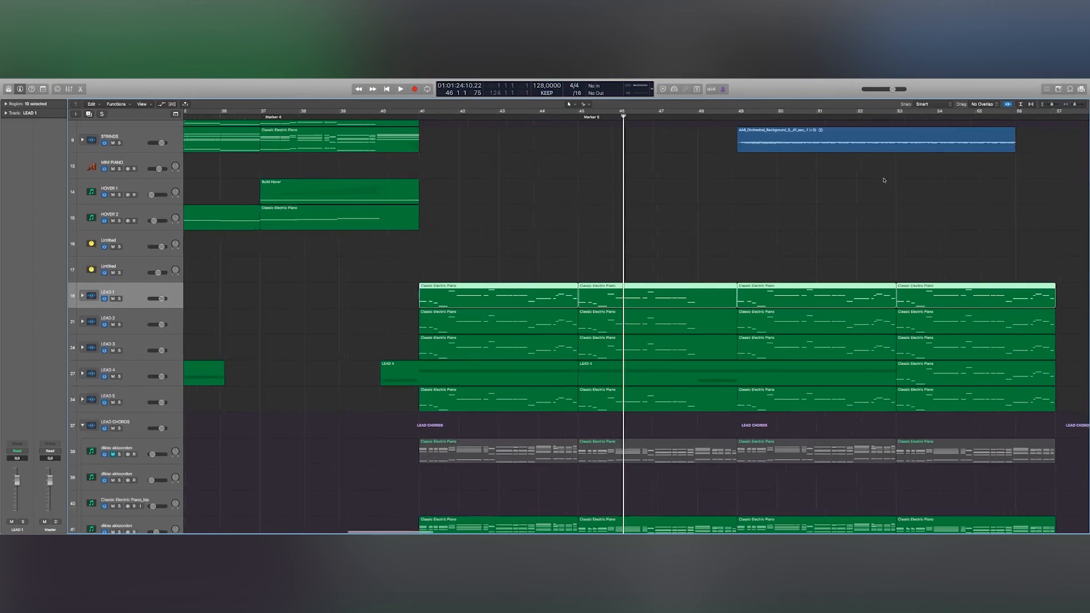
pyautogui.click(143, 389)
pyautogui.hscroll(1, 143, 388)
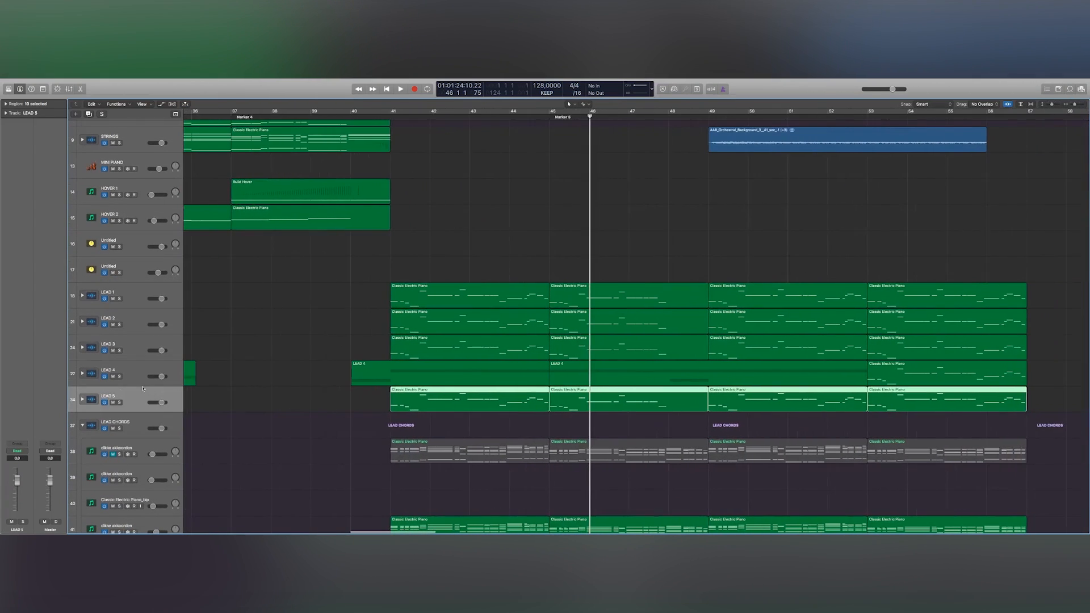
pyautogui.hscroll(5, 205, 387)
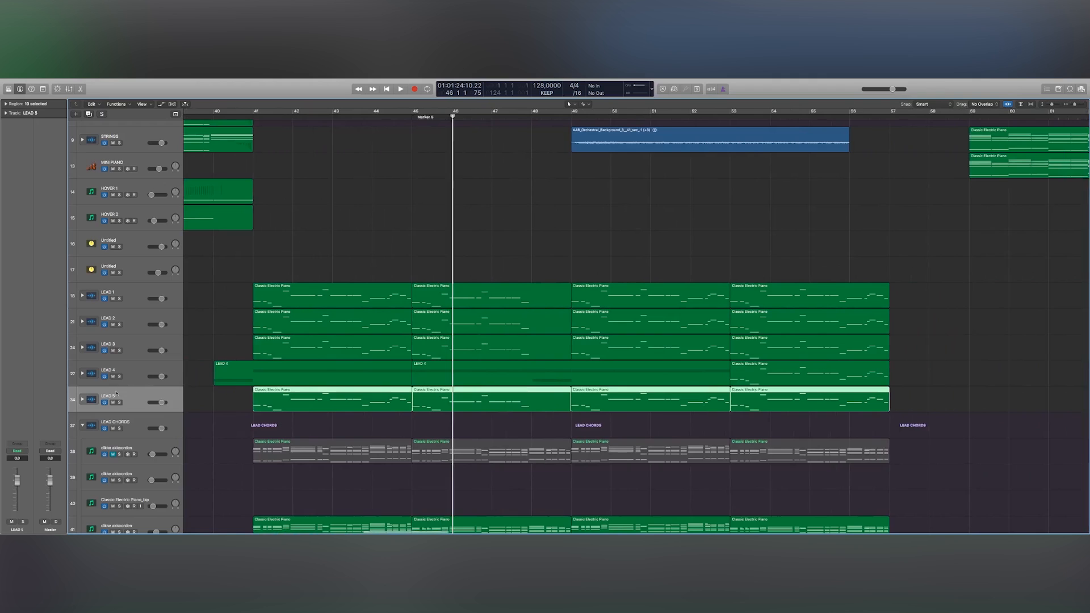
pyautogui.click(82, 399)
pyautogui.click(138, 418)
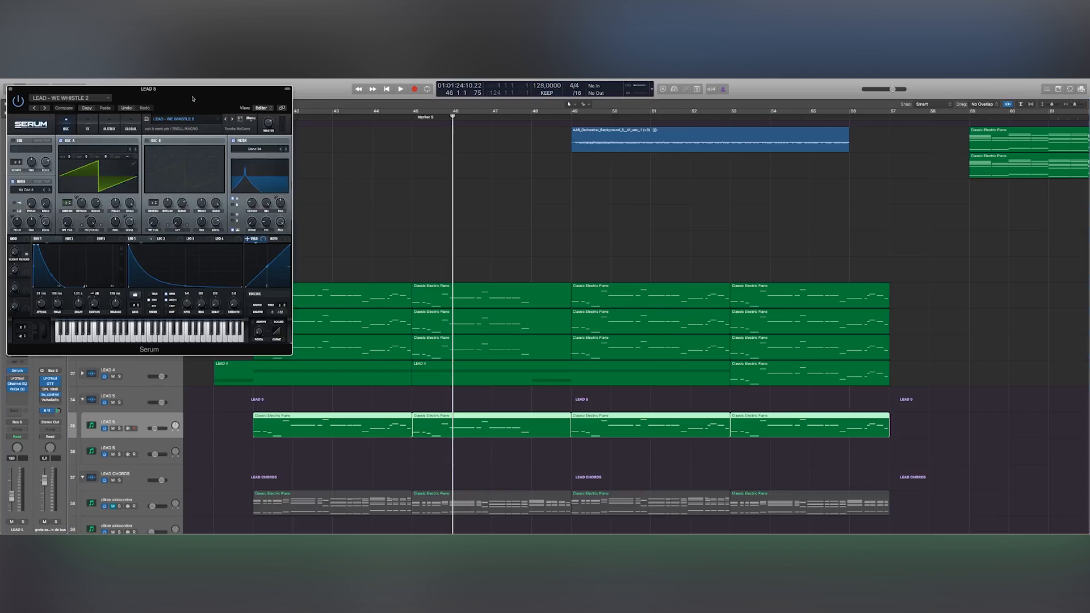
pyautogui.click(10, 89)
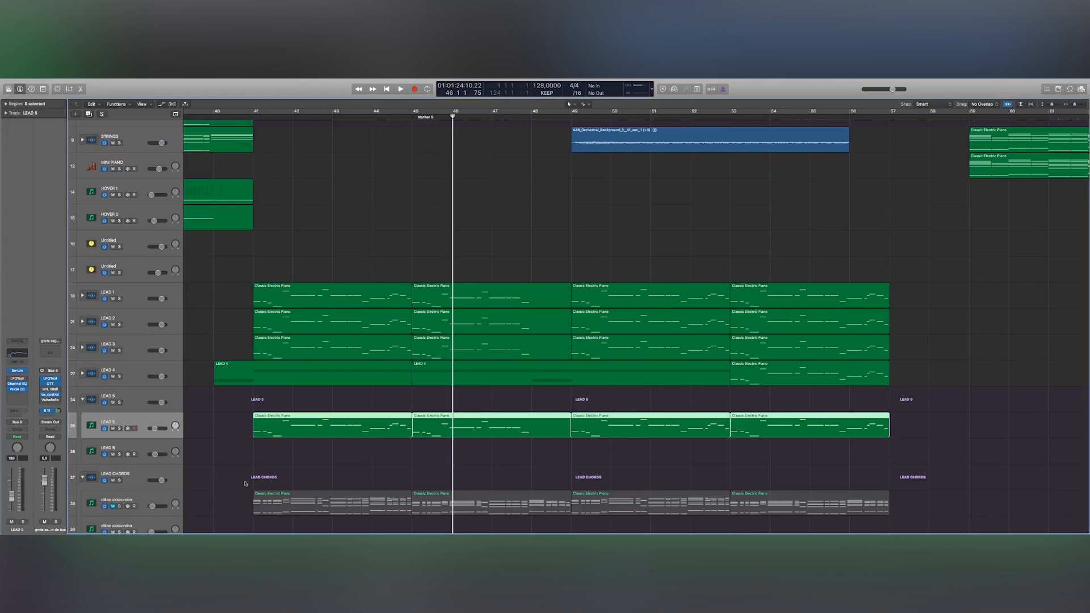
# Step: Collapse the LEAD 5 stack, expand the LEAD 4 stack and show the Serum synth of its layer on track 28
pyautogui.click(82, 399)
pyautogui.click(73, 376)
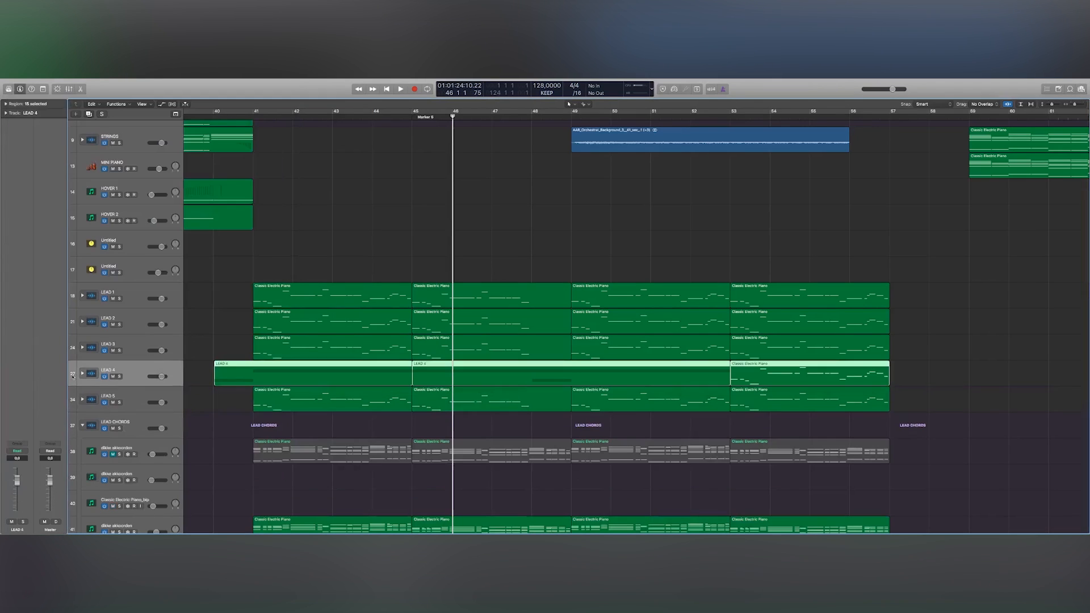
pyautogui.click(83, 373)
pyautogui.click(139, 394)
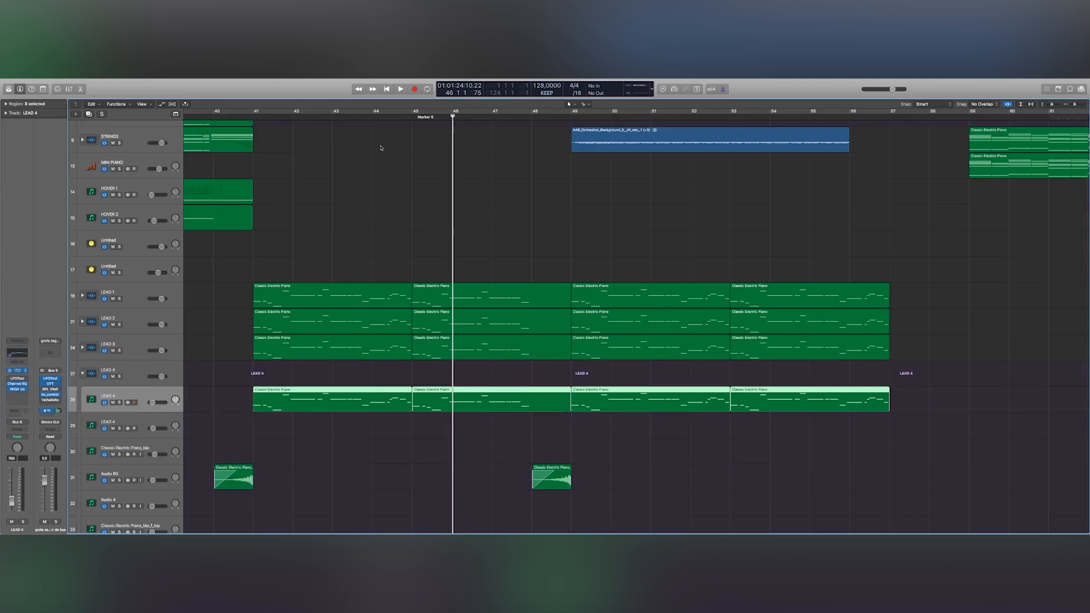
pyautogui.press('v')
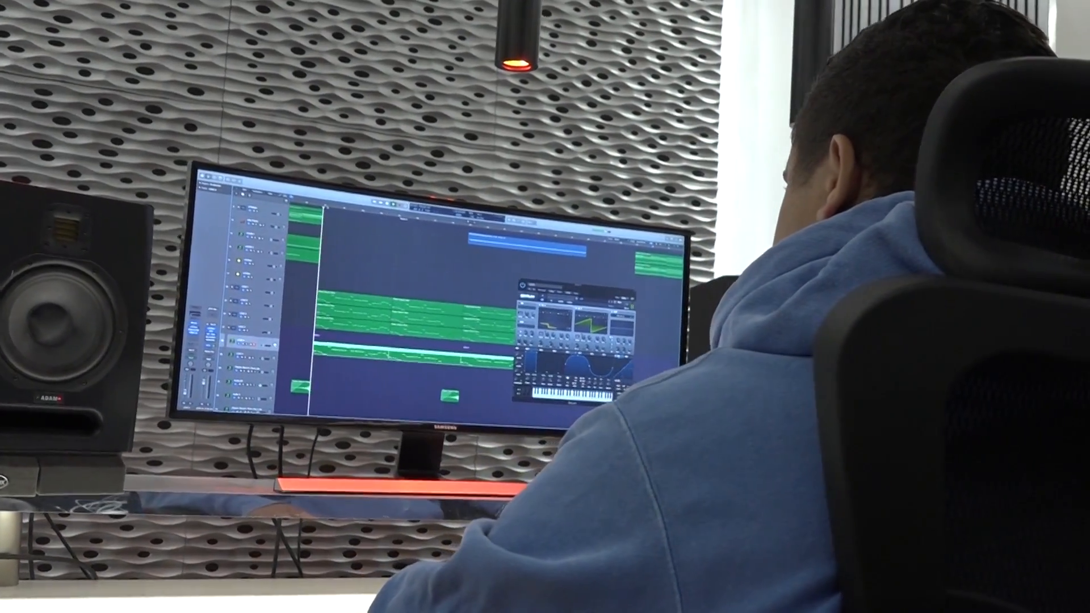
# Step: Solo and listen to the LEAD 4 layer on track 28, and move its Serum window nearer the middle of the arrangement
pyautogui.hotkey('ctrl', 's')
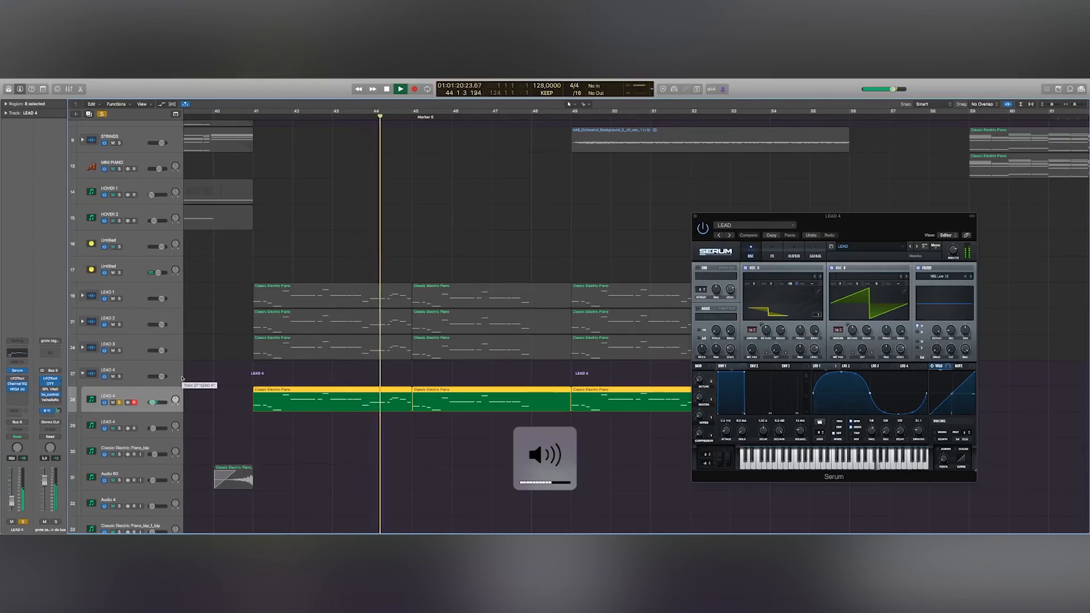
pyautogui.press('space')
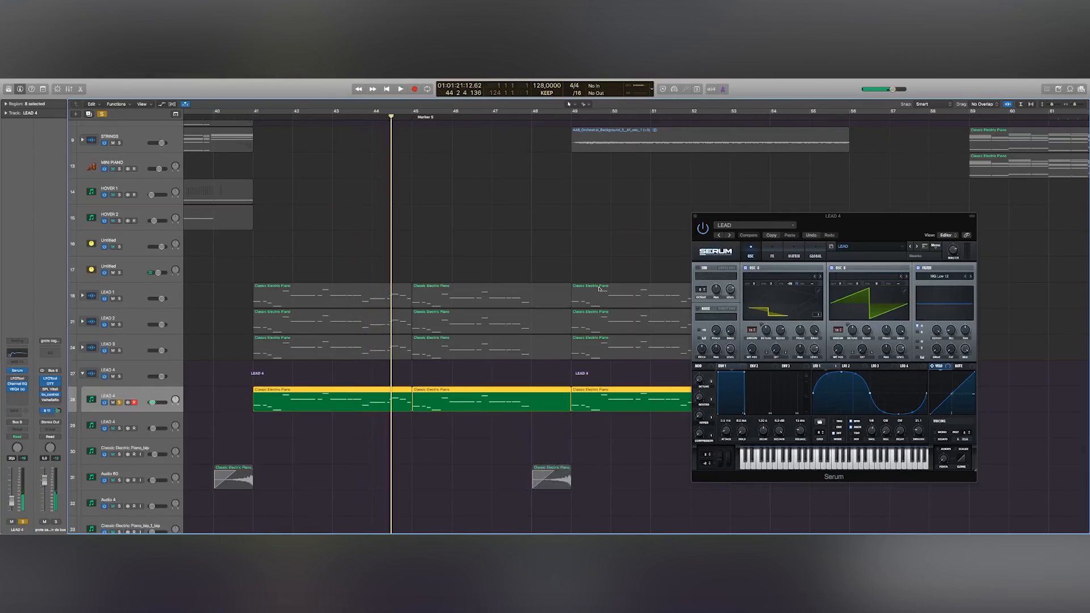
pyautogui.moveTo(885, 216); pyautogui.dragTo(726, 265)
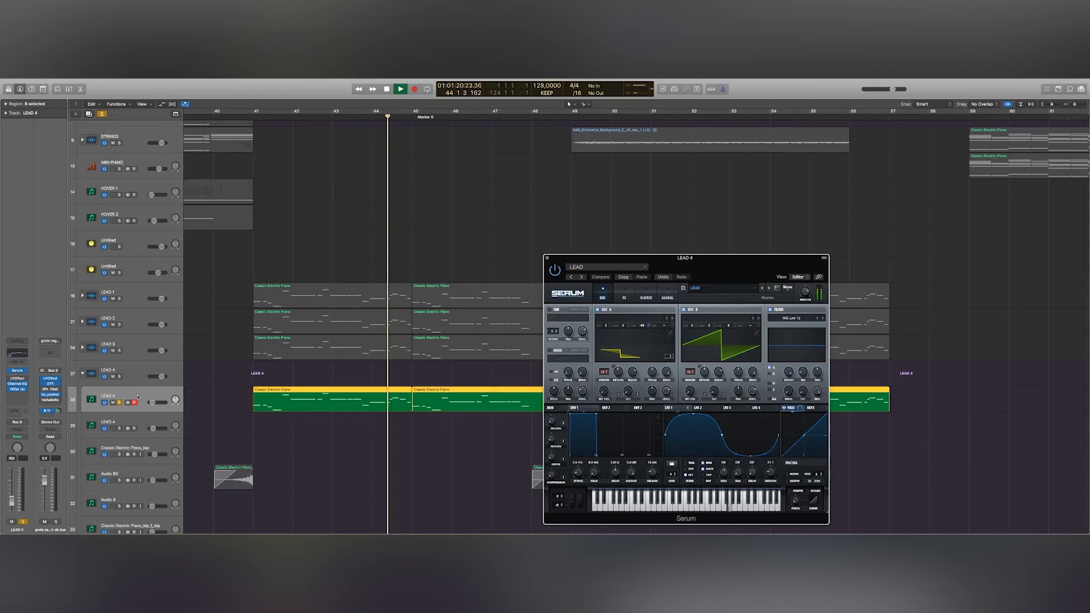
# Step: Switch the solo from the LEAD 4 layer to the LEAD CHORDS stack and place the playhead at bar 41
pyautogui.scroll(-5, 320, 384)
pyautogui.scroll(-3, 319, 384)
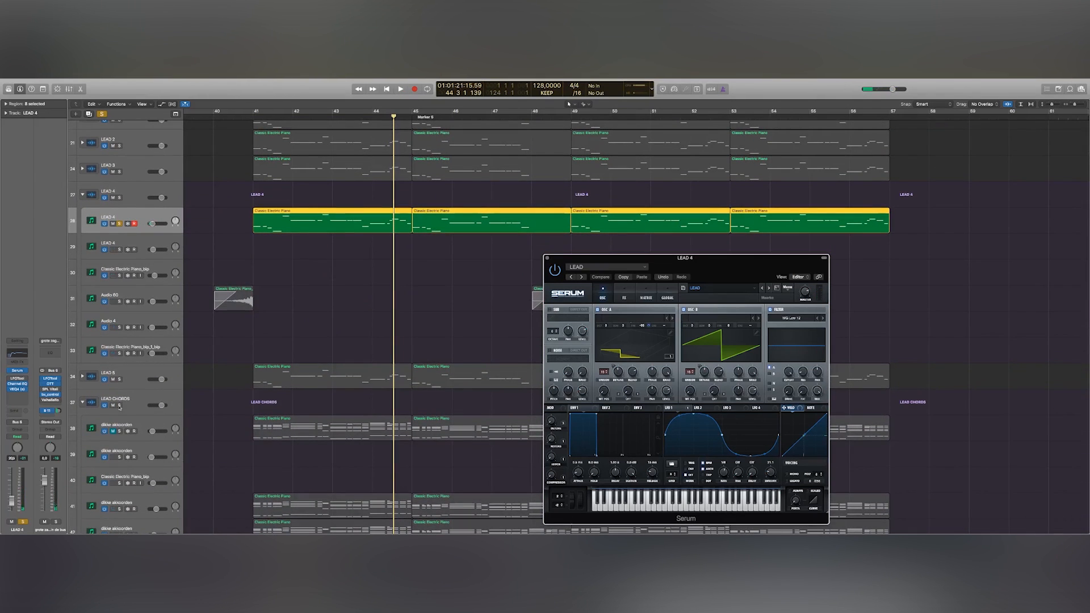
pyautogui.click(119, 406)
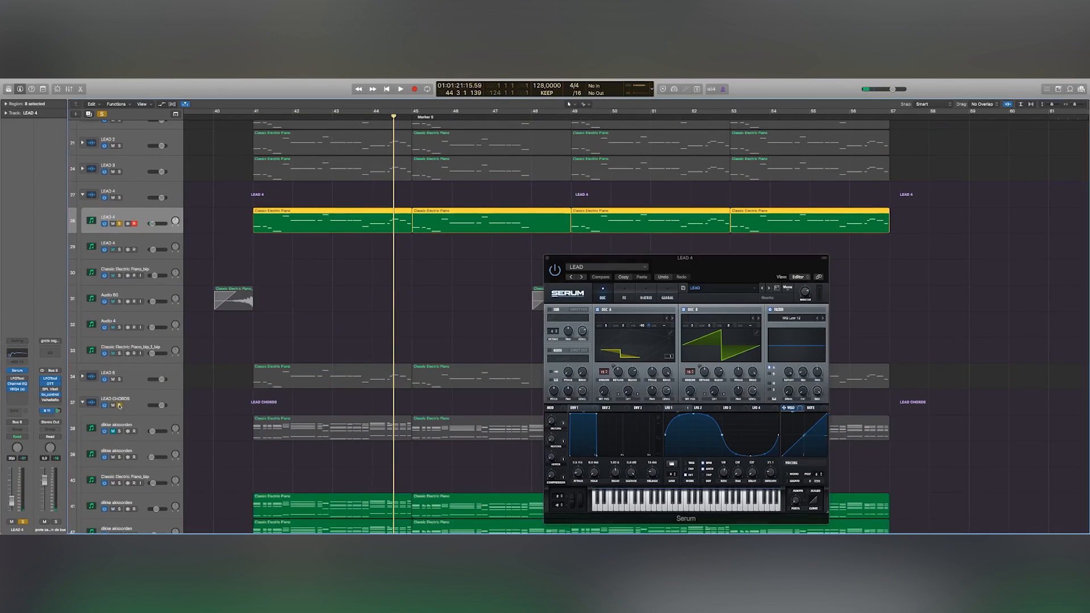
pyautogui.click(251, 119)
pyautogui.click(120, 224)
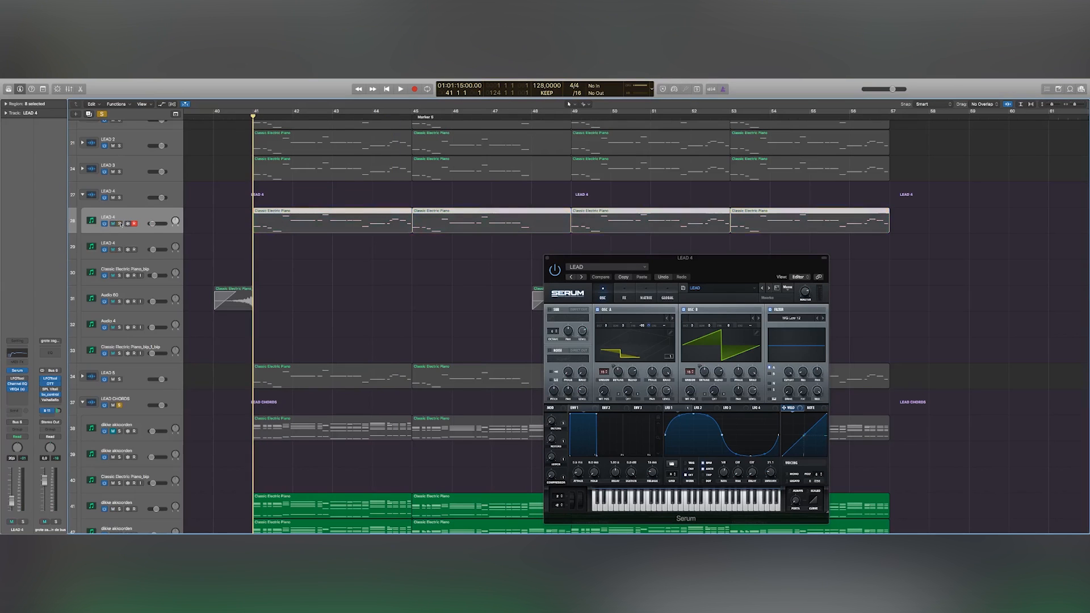
# Step: Listen to the soloed LEAD CHORDS stack from bar 41, adjusting the system volume during playback
pyautogui.press('space')
pyautogui.press('XF86AudioRaiseVolume')
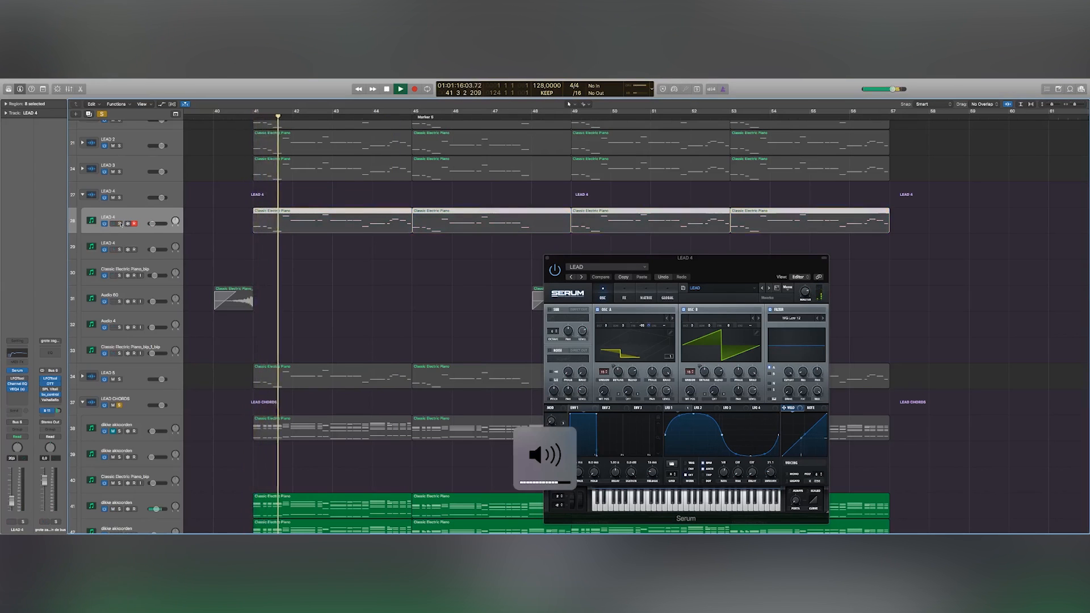
pyautogui.press('XF86AudioRaiseVolume')
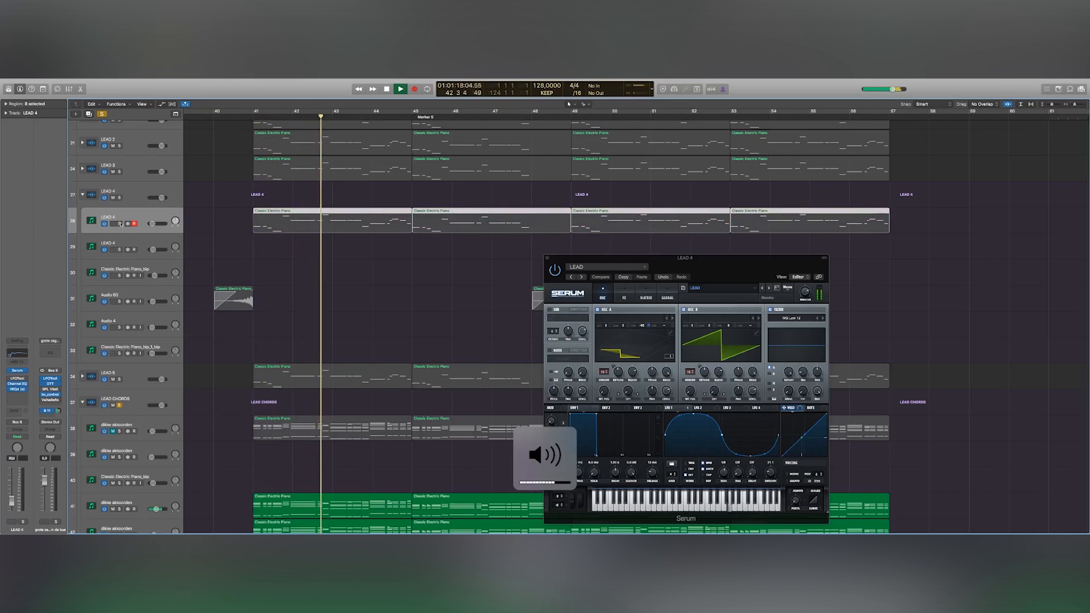
pyautogui.press('XF86AudioLowerVolume')
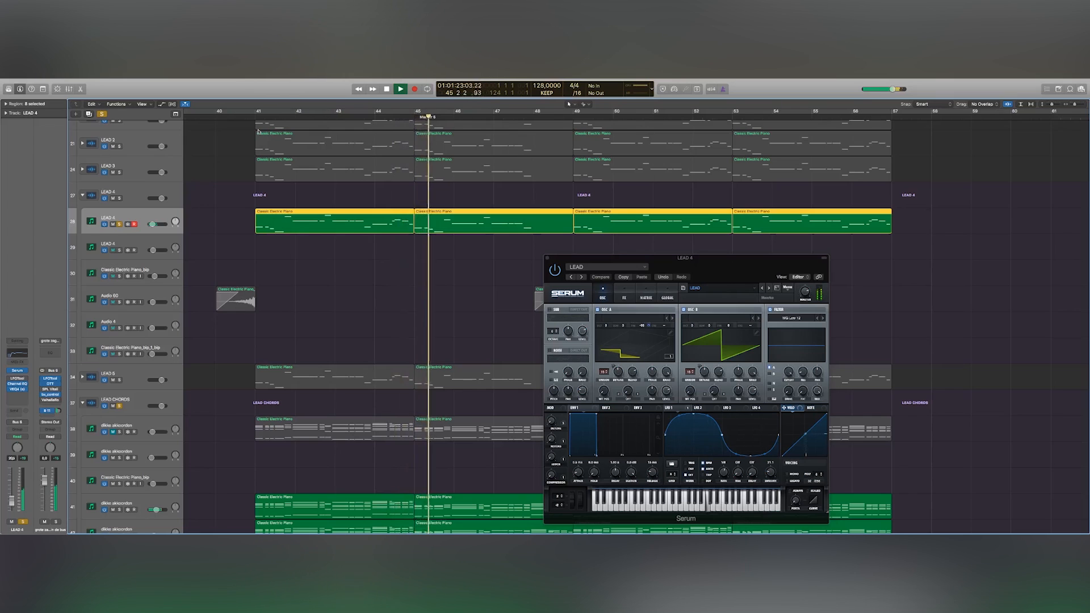
# Step: Switch the solo from the LEAD 4 layer to the LEAD 3 layer on track 25, leaving only LEAD 3's Serum window open
pyautogui.scroll(3, 305, 225)
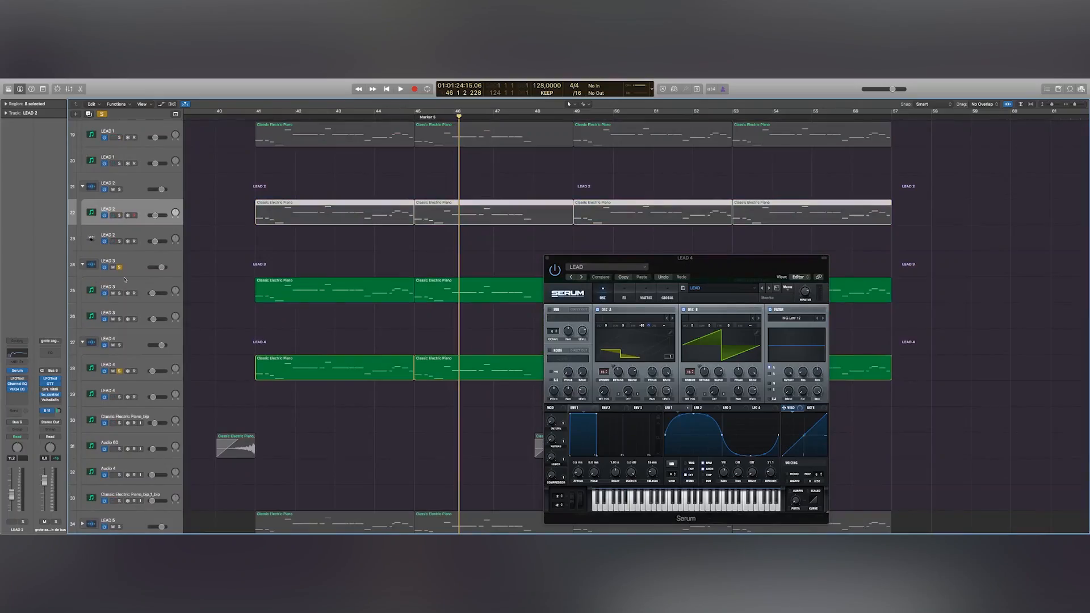
pyautogui.click(124, 280)
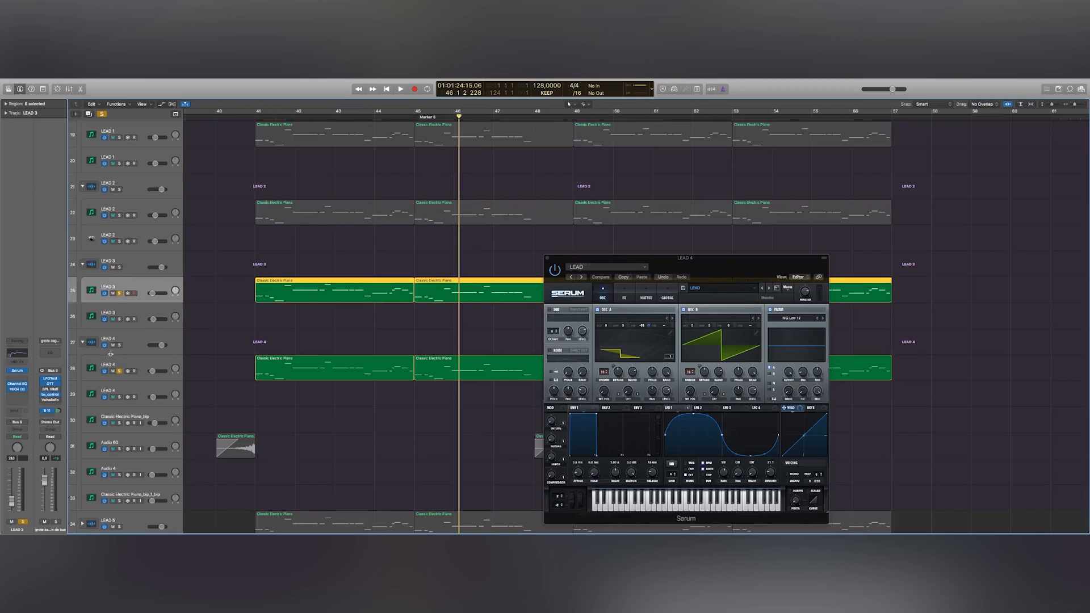
pyautogui.click(119, 371)
pyautogui.click(102, 297)
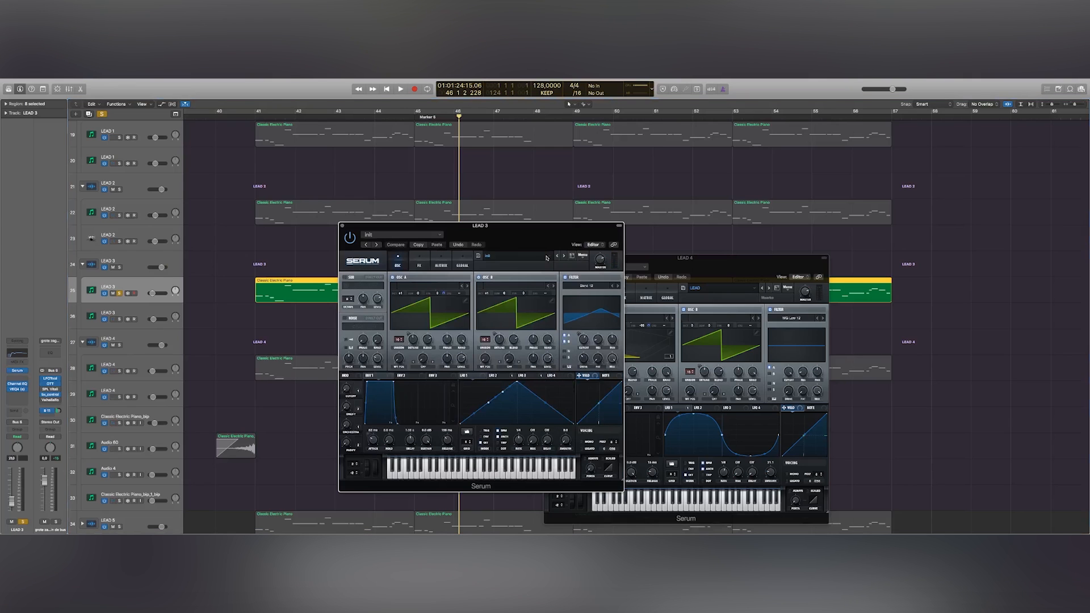
pyautogui.moveTo(666, 257); pyautogui.dragTo(815, 259)
pyautogui.click(697, 260)
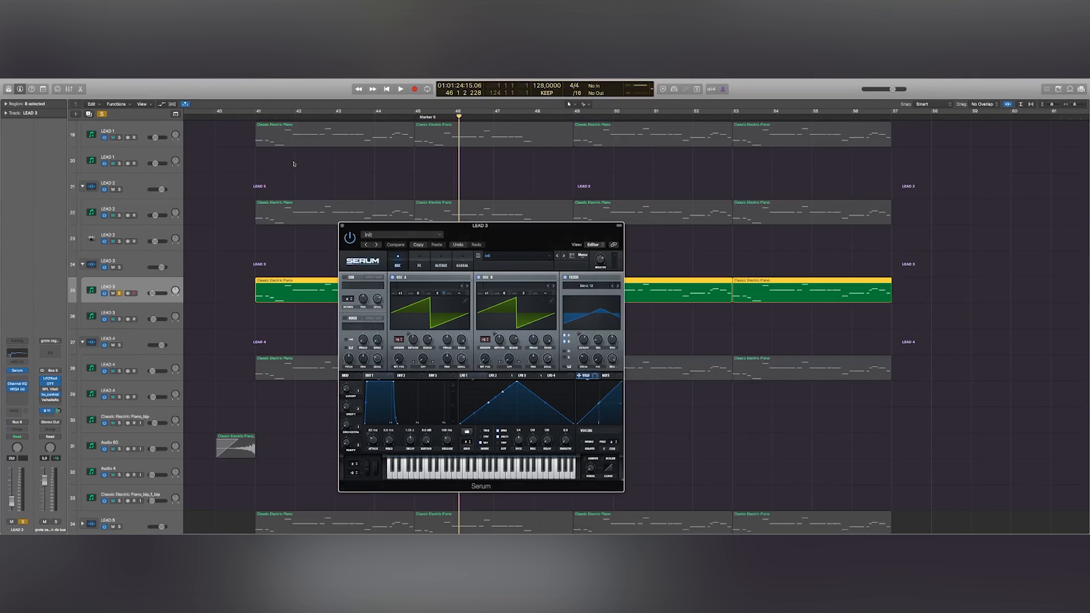
# Step: Listen to the soloed LEAD 3 layer from bar 41, stopping to check the LEAD CHORDS solo before restarting at bar 41
pyautogui.click(256, 119)
pyautogui.press('space')
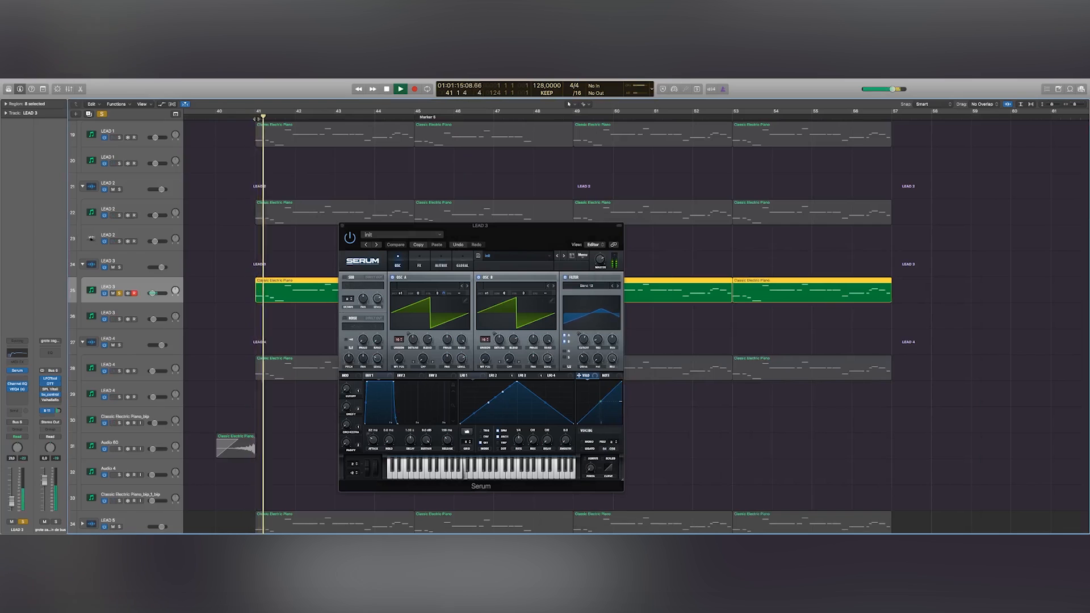
pyautogui.scroll(-10, 130, 303)
pyautogui.press('space')
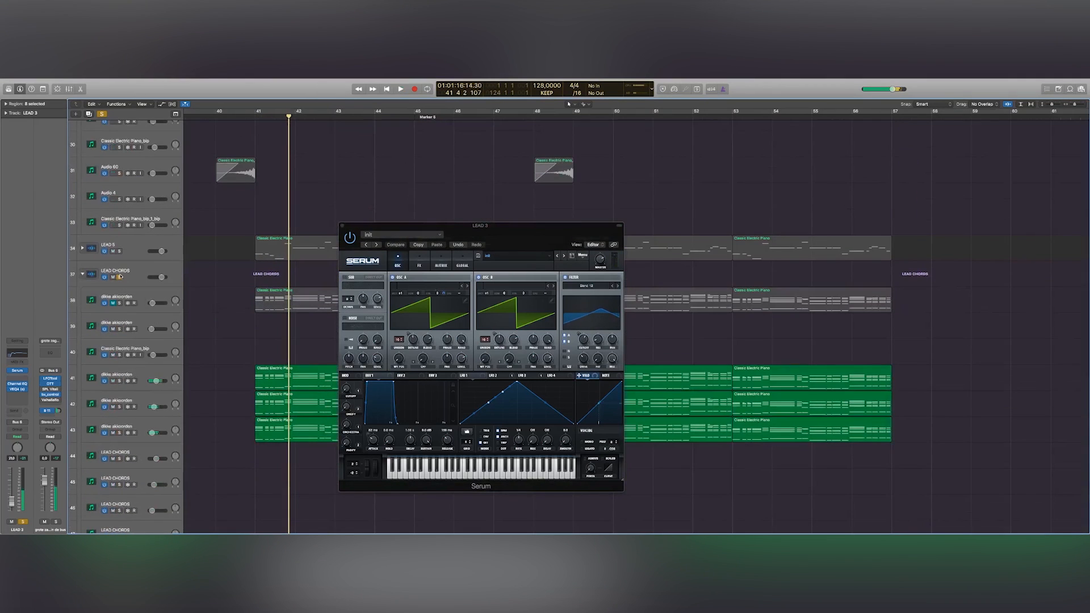
pyautogui.scroll(10, 120, 276)
pyautogui.click(256, 113)
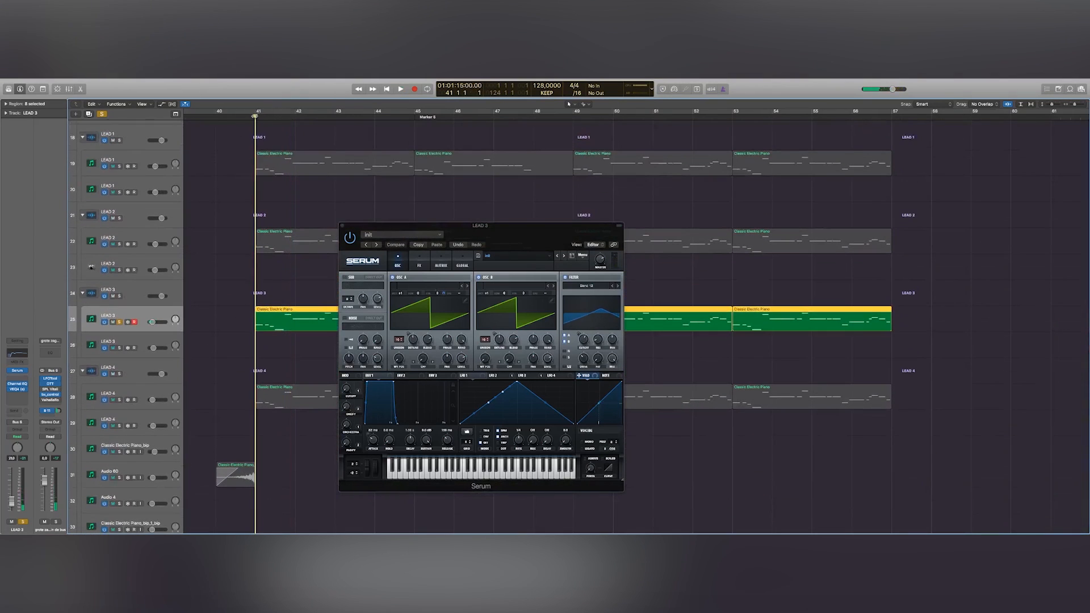
pyautogui.press('space')
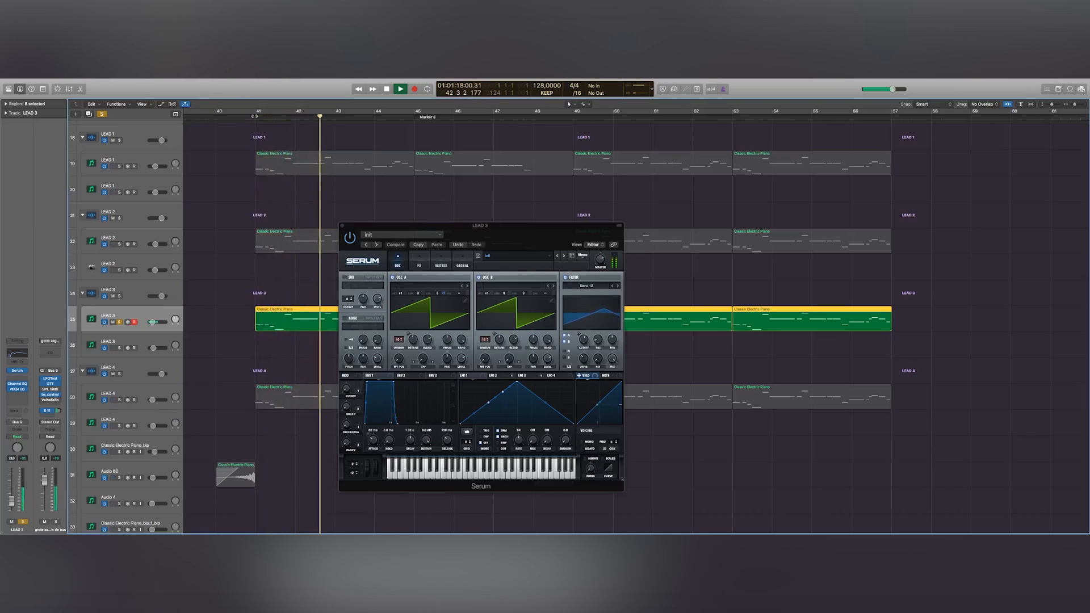
# Step: Listen to the soloed LEAD 3 layer and the soloed LEAD 2 layer, raising the system volume during playback
pyautogui.press('XF86AudioRaiseVolume')
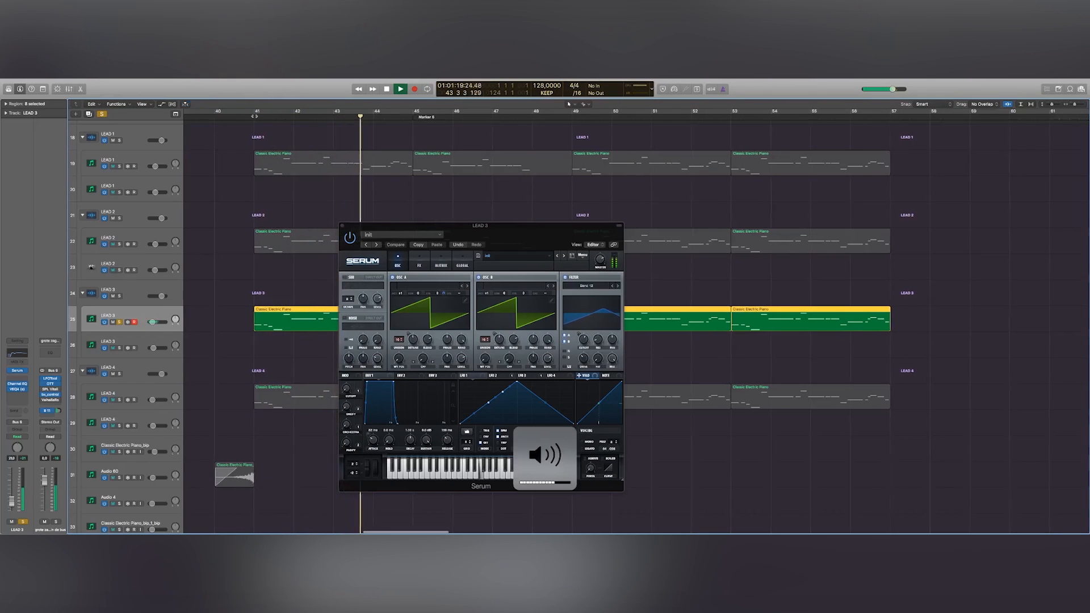
pyautogui.press('space')
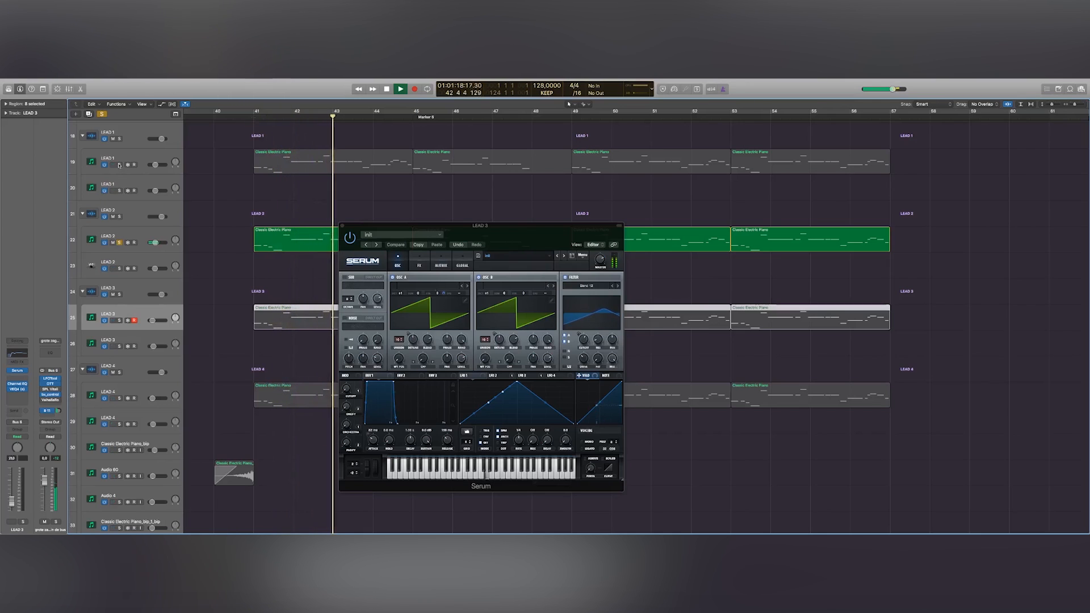
pyautogui.press('space')
# Step: Solo the LEAD 1 and LEAD 2 layers together with the LEAD 3 and LEAD 4 stacks and start playback from bar 41
pyautogui.click(119, 165)
pyautogui.click(119, 243)
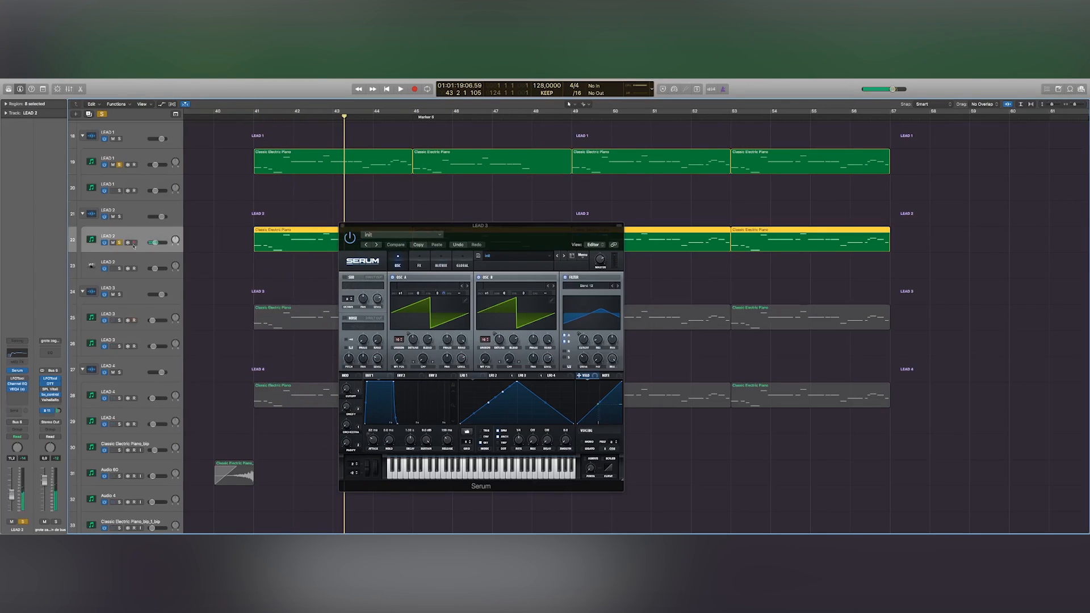
pyautogui.press('space')
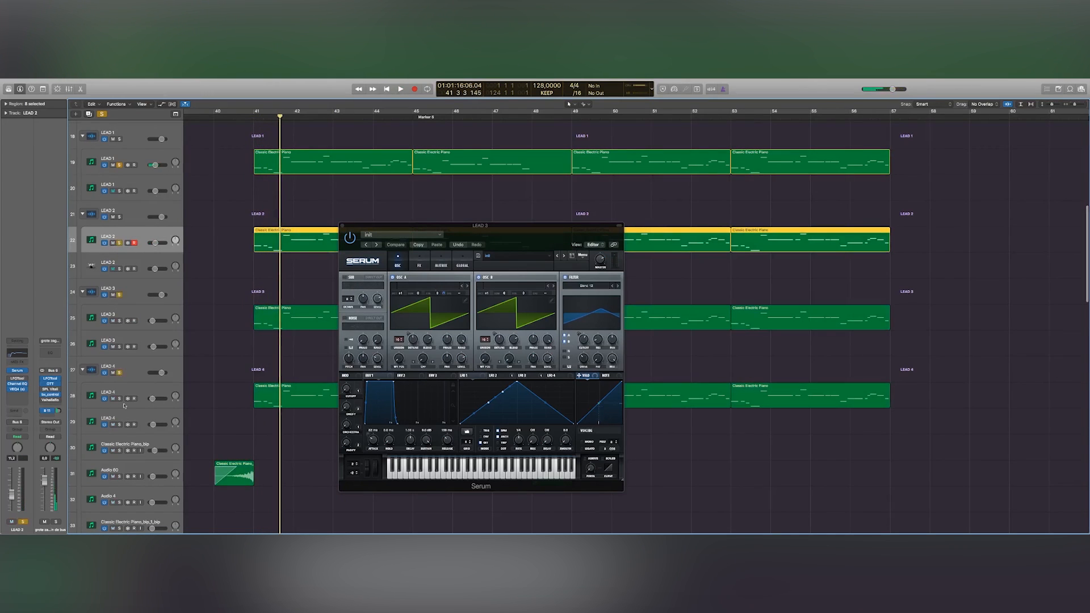
pyautogui.click(290, 130)
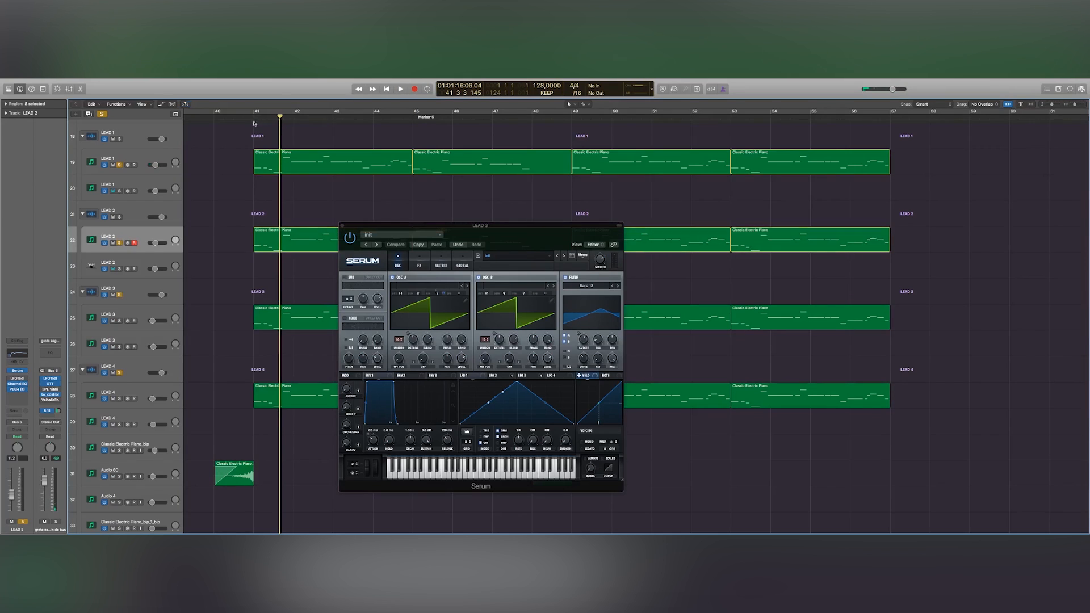
pyautogui.press('space')
# Step: Listen to the four soloed lead layers together while looking over their MIDI regions, raising the system volume
pyautogui.press('XF86AudioRaiseVolume')
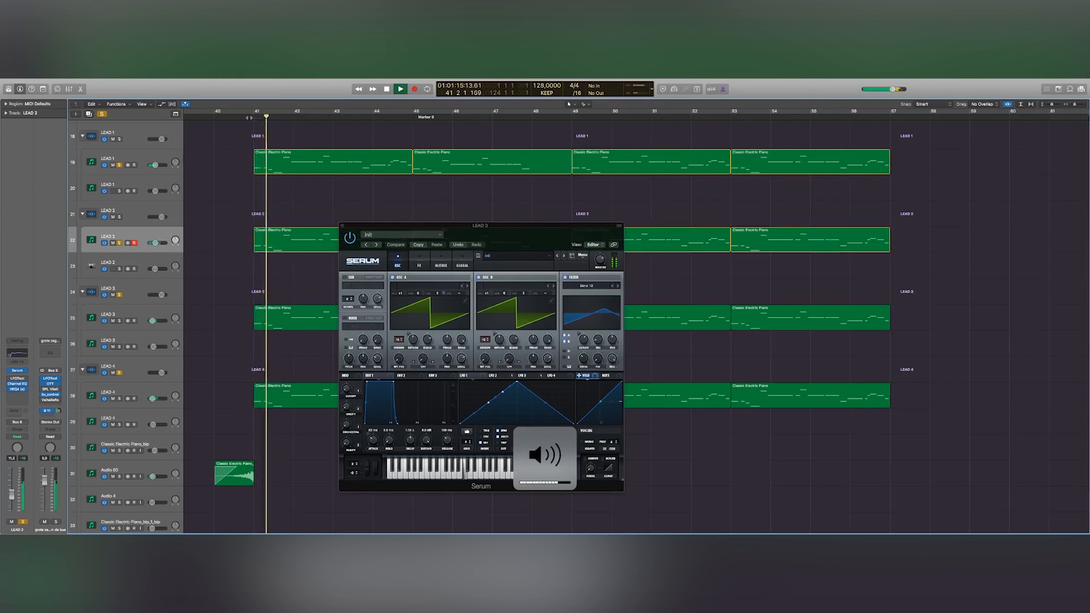
pyautogui.scroll(-5, 287, 245)
pyautogui.scroll(3, 287, 245)
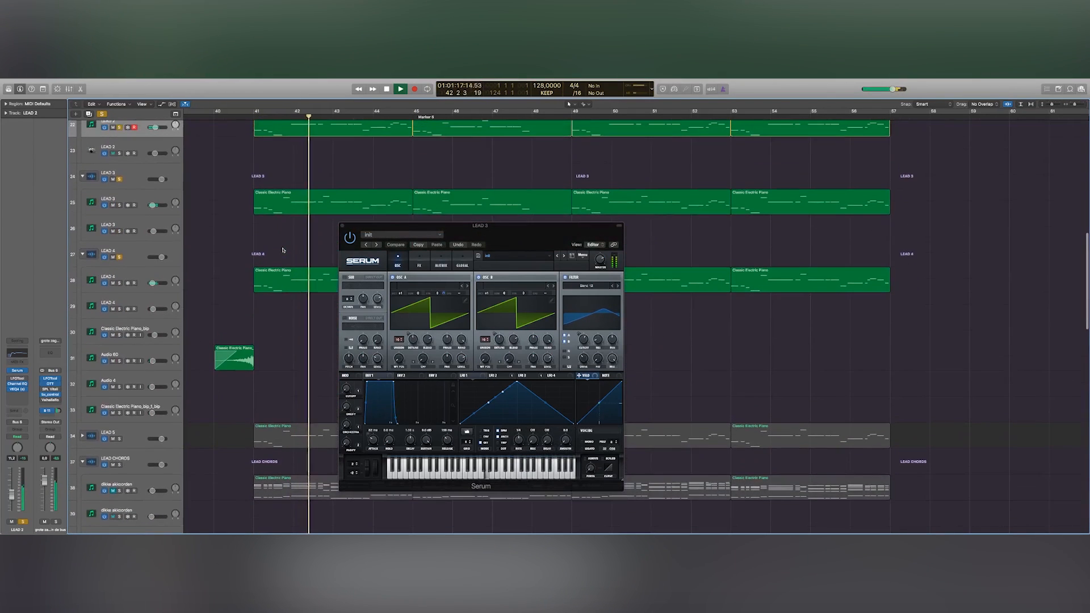
pyautogui.press('XF86AudioRaiseVolume')
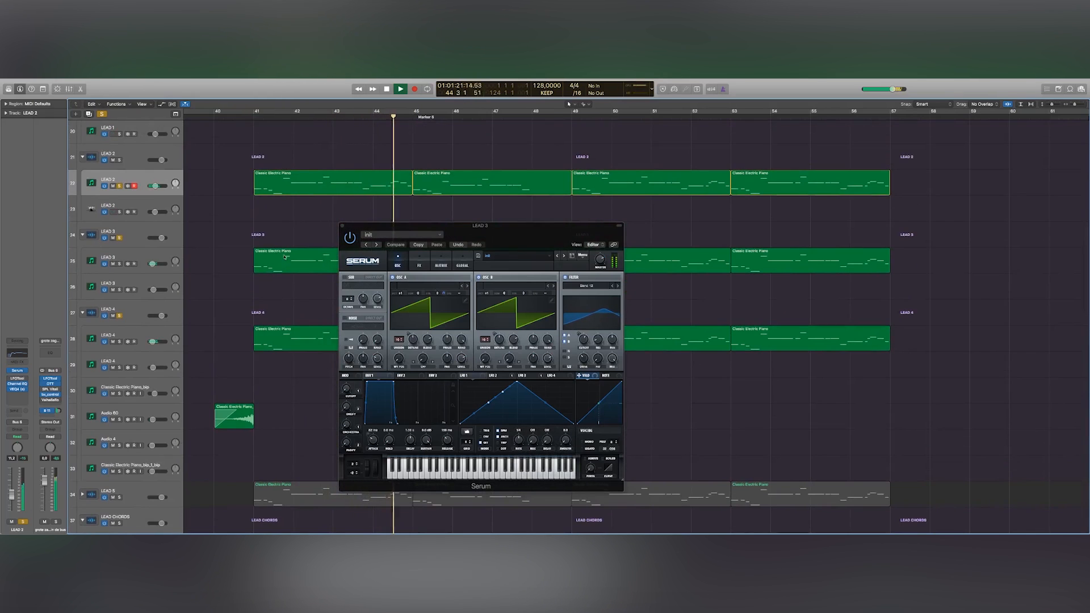
pyautogui.scroll(3, 450, 218)
# Step: Set LEAD 3's Serum window aside, listen to the soloed LEAD 4 layer, and close both open Serum windows
pyautogui.moveTo(434, 229); pyautogui.dragTo(604, 229)
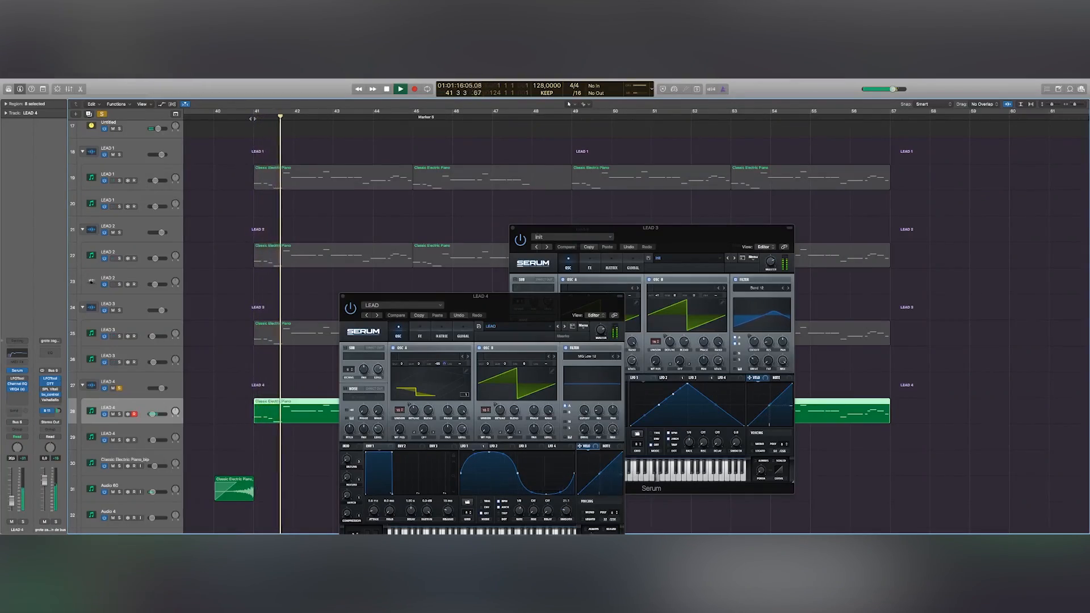
pyautogui.press('XF86AudioRaiseVolume')
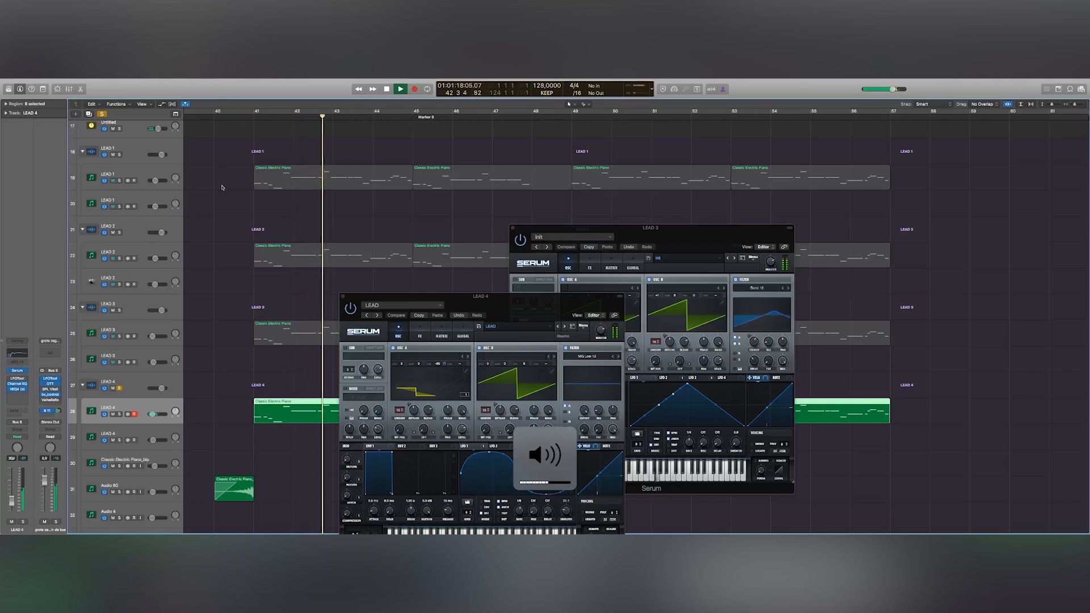
pyautogui.click(342, 296)
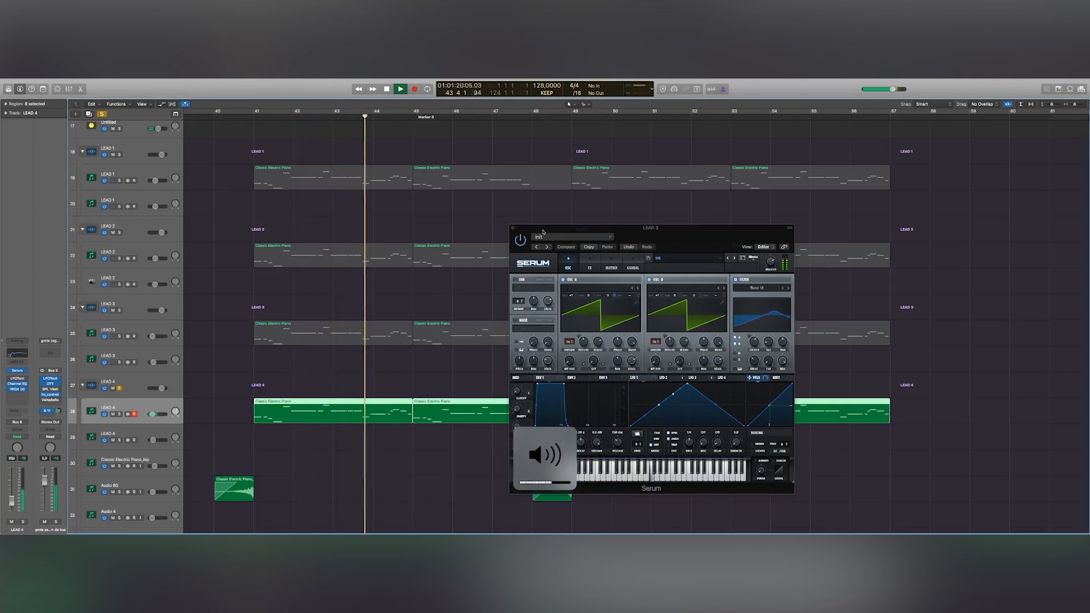
pyautogui.click(513, 228)
pyautogui.scroll(2, 125, 165)
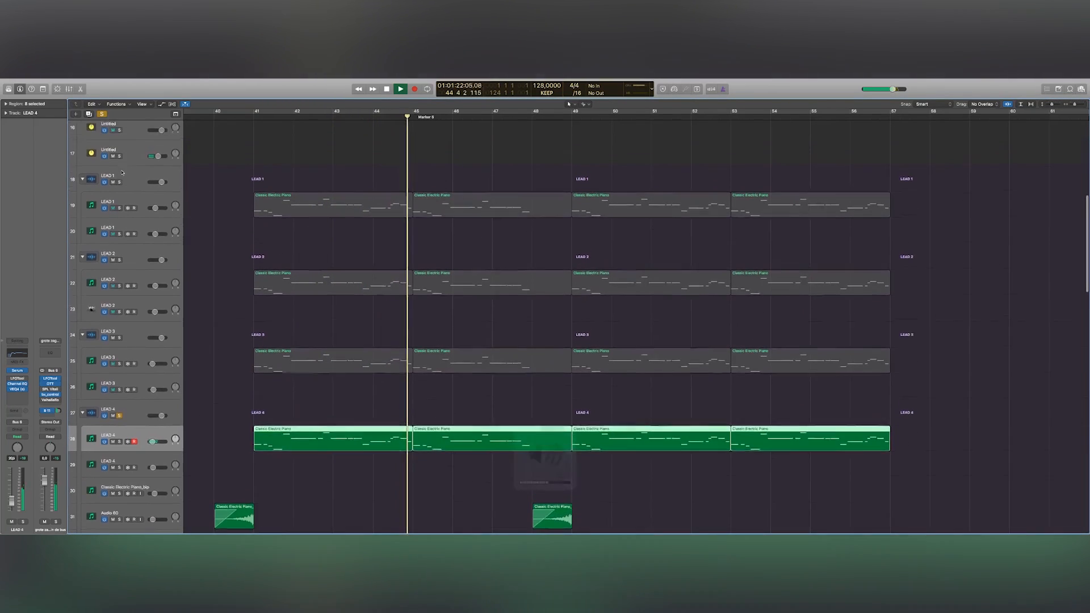
# Step: Stop playback and solo the LEAD 1 stack and the LEAD 2 and LEAD 3 layers alongside LEAD 4
pyautogui.press('XF86AudioLowerVolume')
pyautogui.press('space')
pyautogui.click(123, 193)
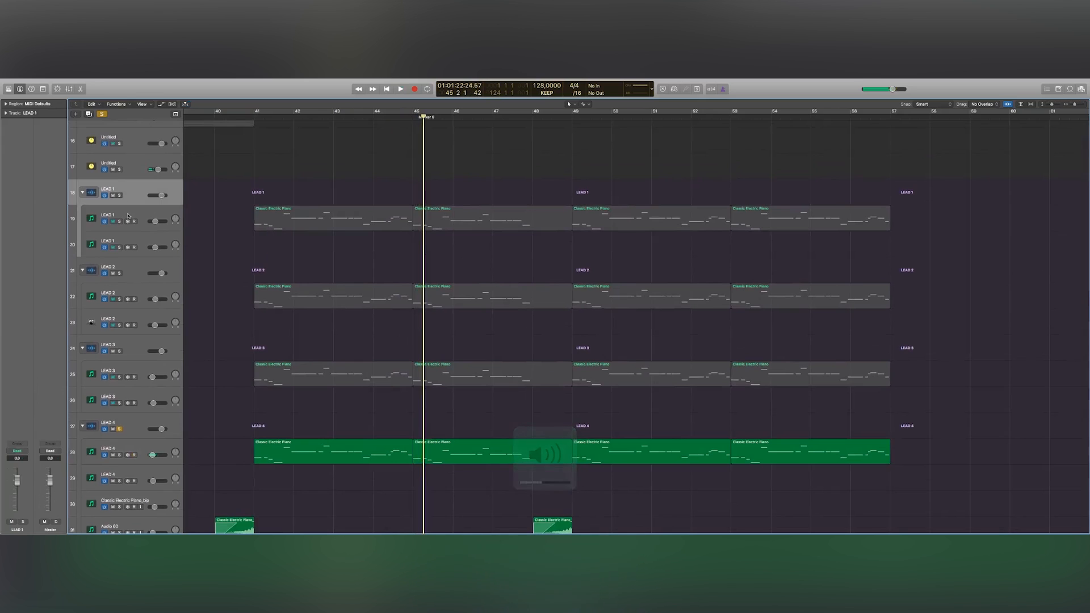
pyautogui.click(117, 299)
pyautogui.click(113, 377)
# Step: Add the LEAD CHORDS stack to the soloed leads and start playback from bar 40
pyautogui.scroll(-8, 119, 371)
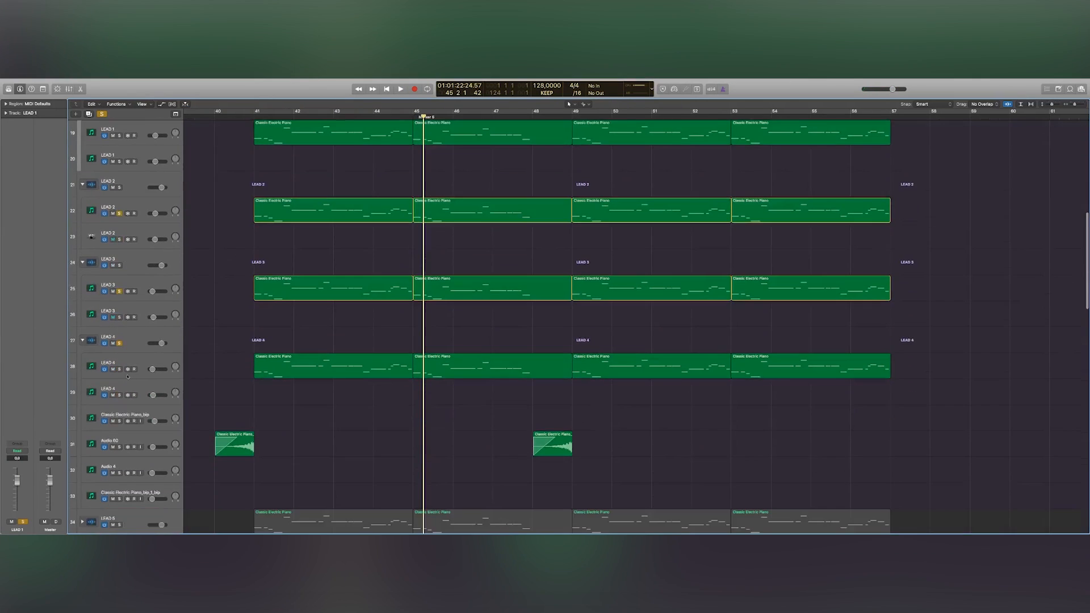
pyautogui.scroll(-2, 122, 366)
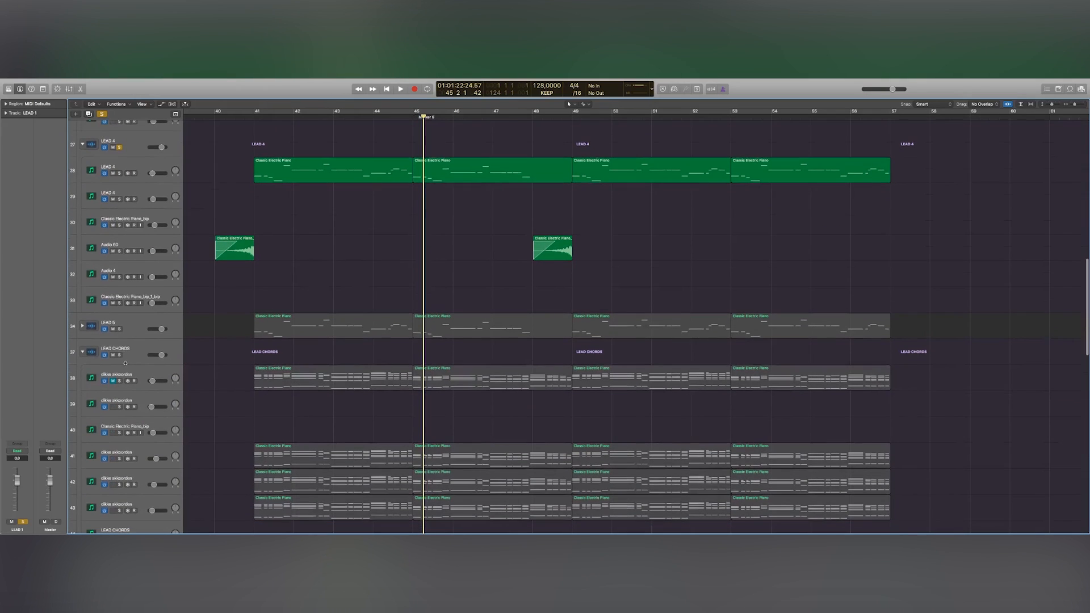
pyautogui.click(120, 356)
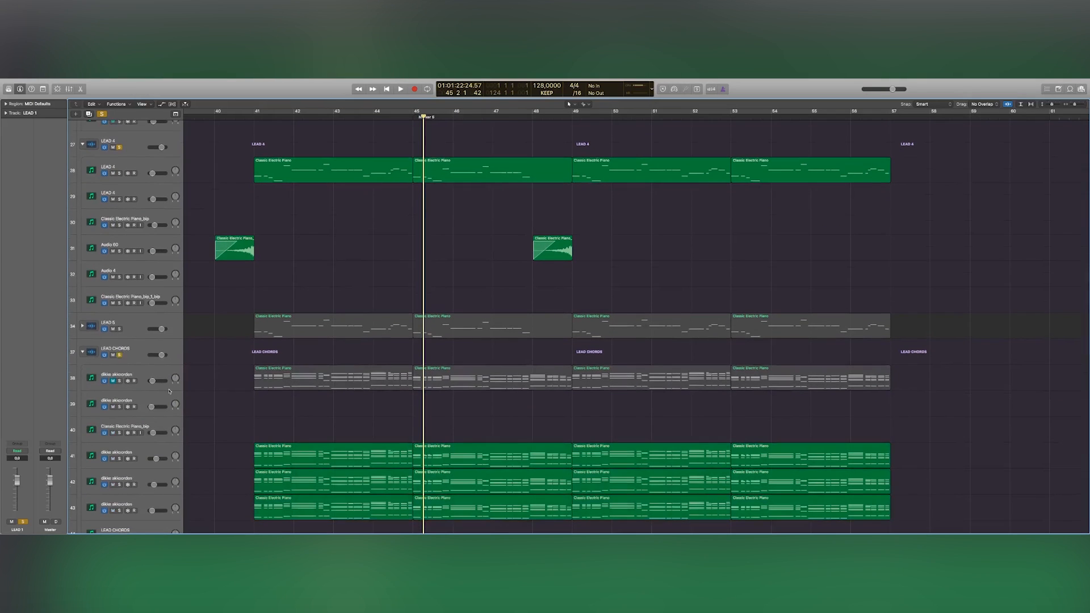
pyautogui.click(248, 117)
pyautogui.press('space')
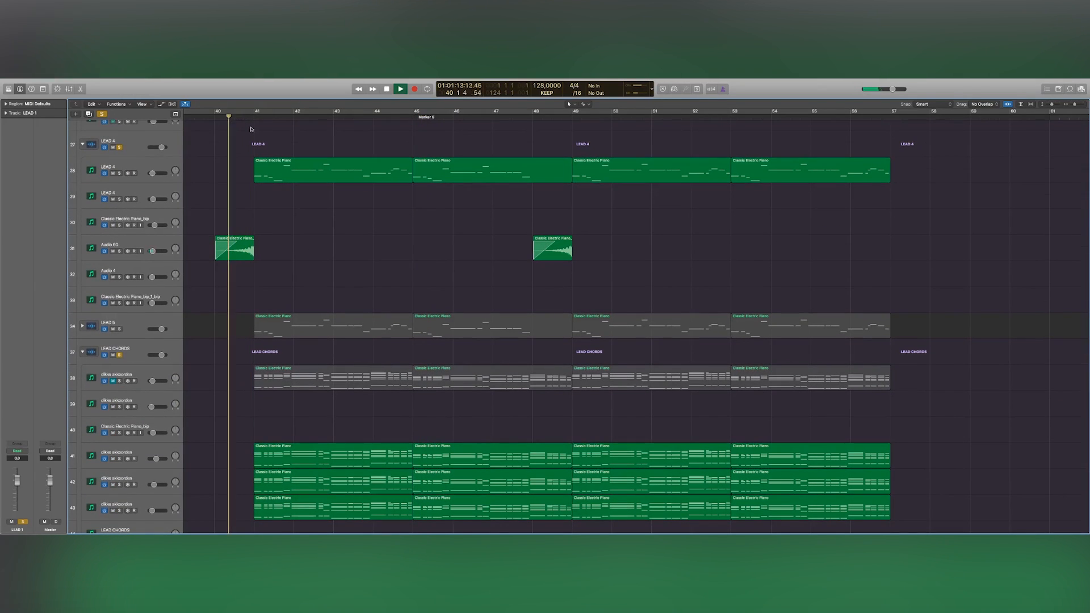
# Step: Listen to the soloed leads combined with LEAD CHORDS while looking over the lead tracks, raising the system volume
pyautogui.press('XF86AudioRaiseVolume')
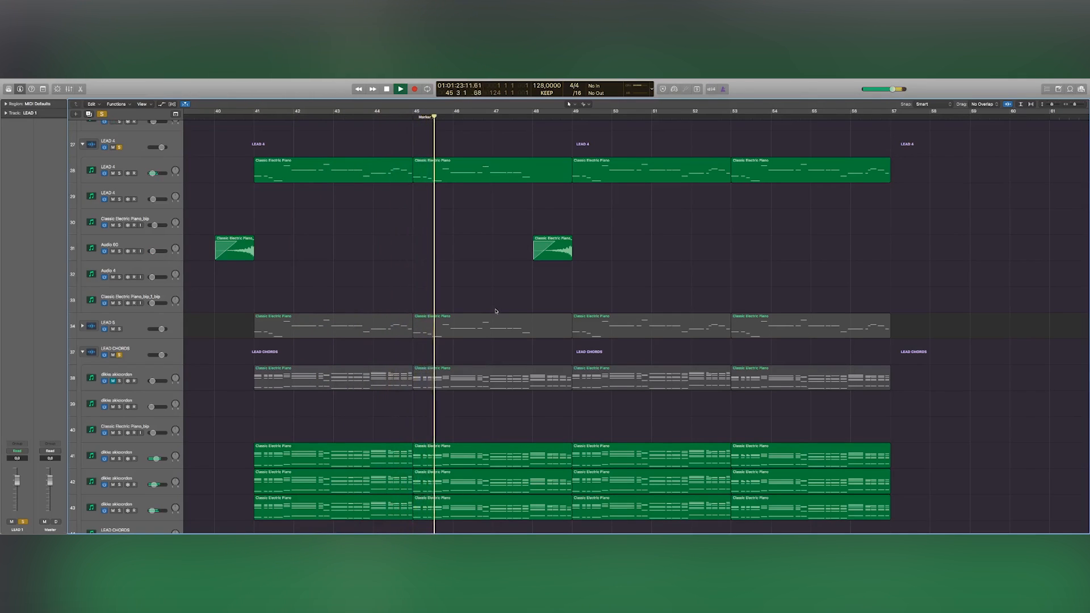
pyautogui.scroll(5, 488, 324)
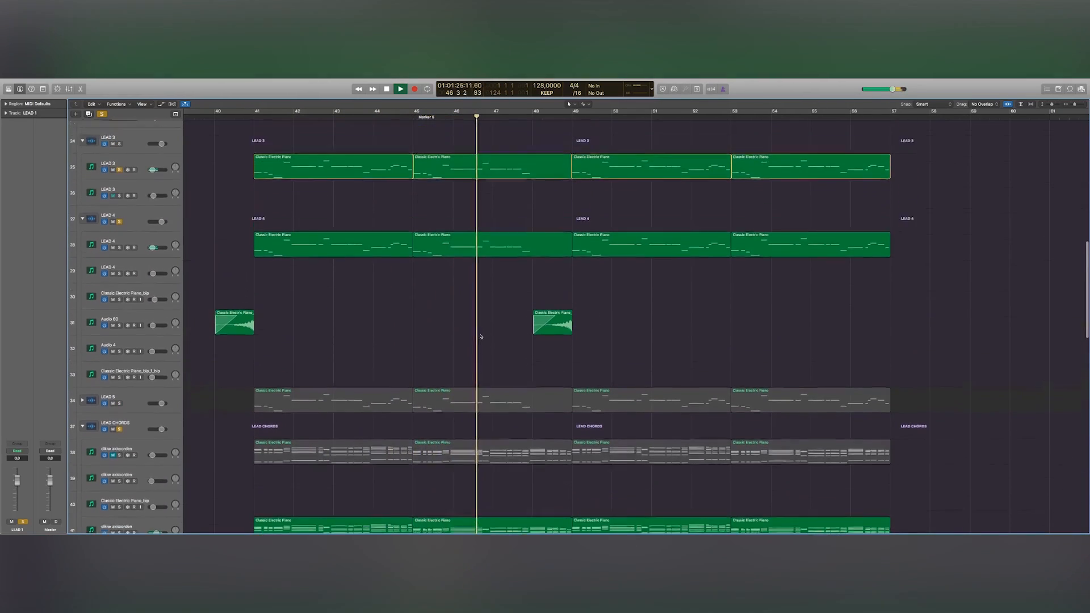
pyautogui.press('XF86AudioRaiseVolume')
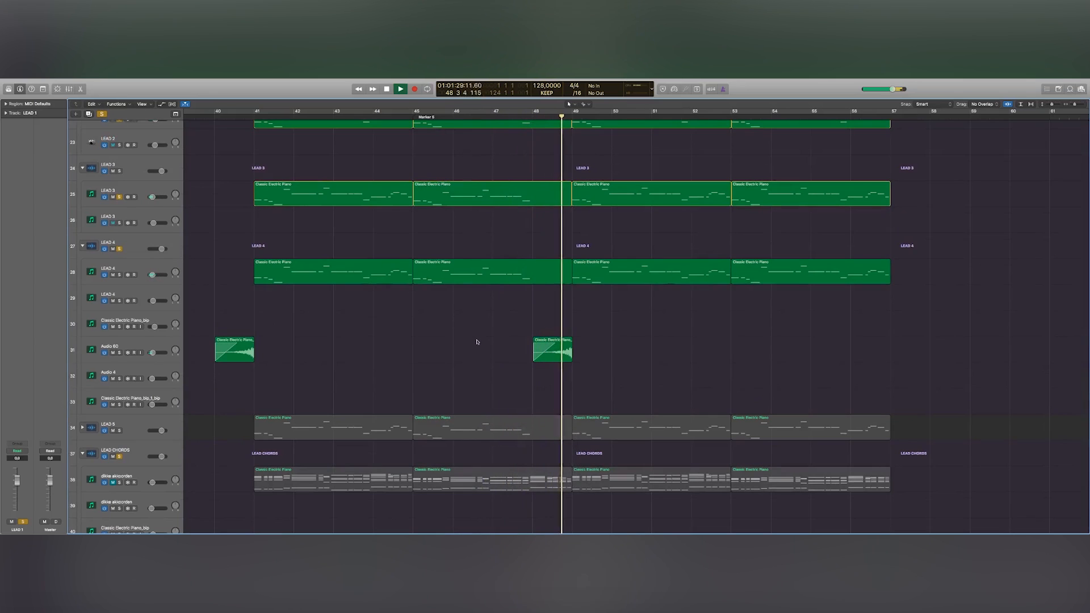
pyautogui.press('XF86AudioRaiseVolume')
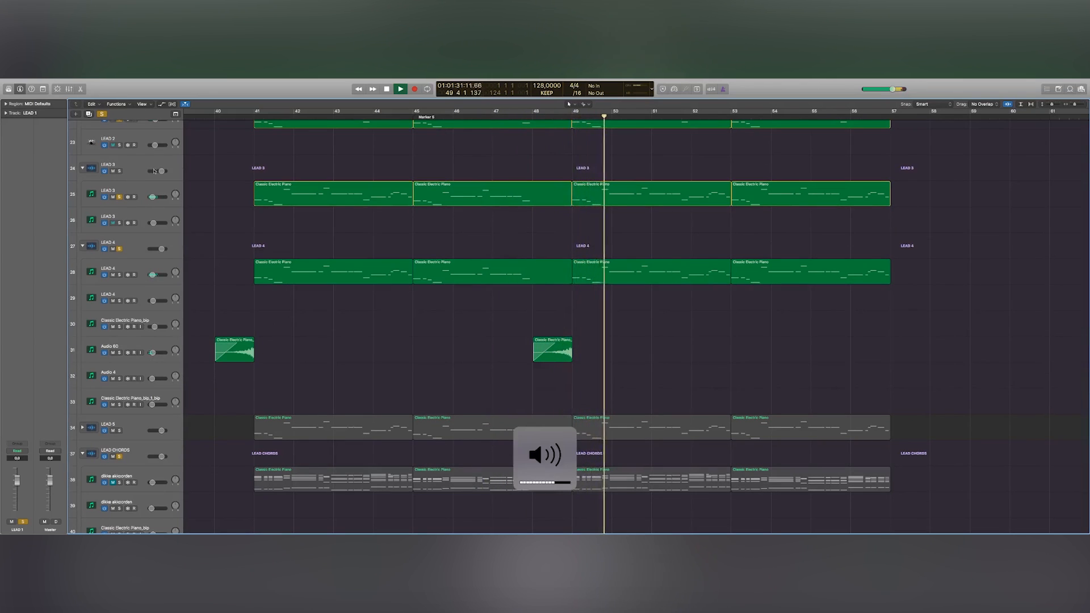
pyautogui.scroll(2, 85, 134)
# Step: Clear all solos and play the full arrangement from just before bar 41 at a higher system volume
pyautogui.click(102, 114)
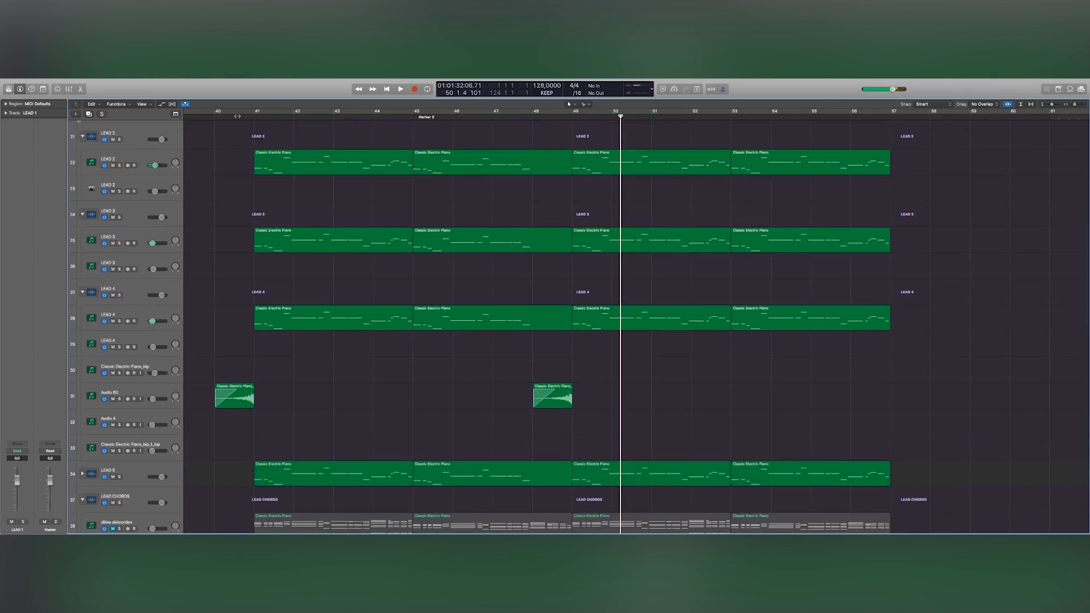
pyautogui.click(244, 114)
pyautogui.press('space')
pyautogui.scroll(7, 255, 173)
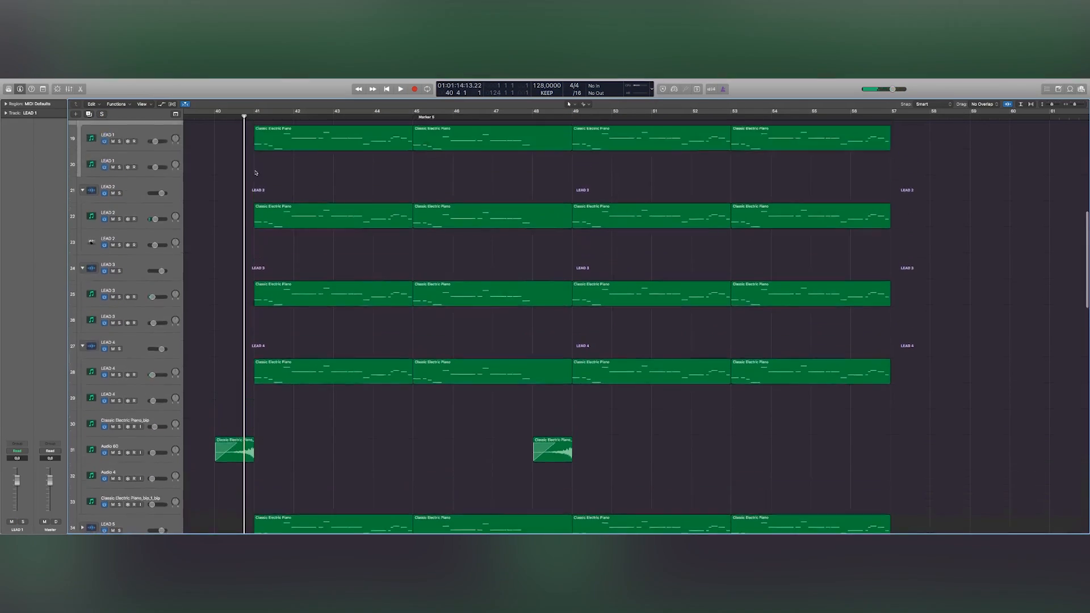
pyautogui.press('XF86AudioRaiseVolume')
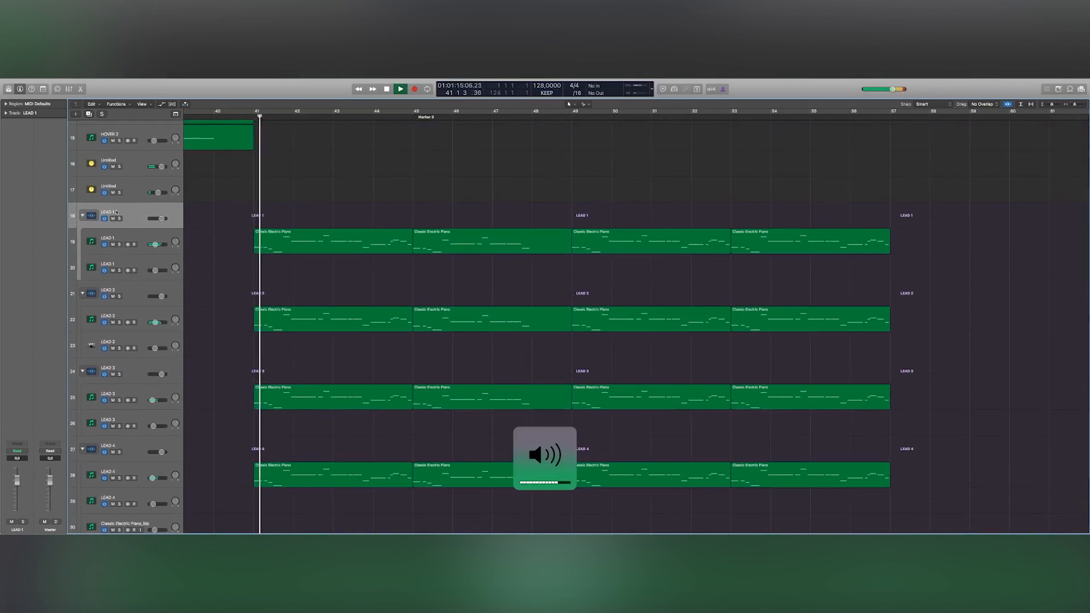
# Step: Stop playback and solo the individual LEAD 1, LEAD 2 and LEAD 3 layers on tracks 19, 22 and 25
pyautogui.click(124, 238)
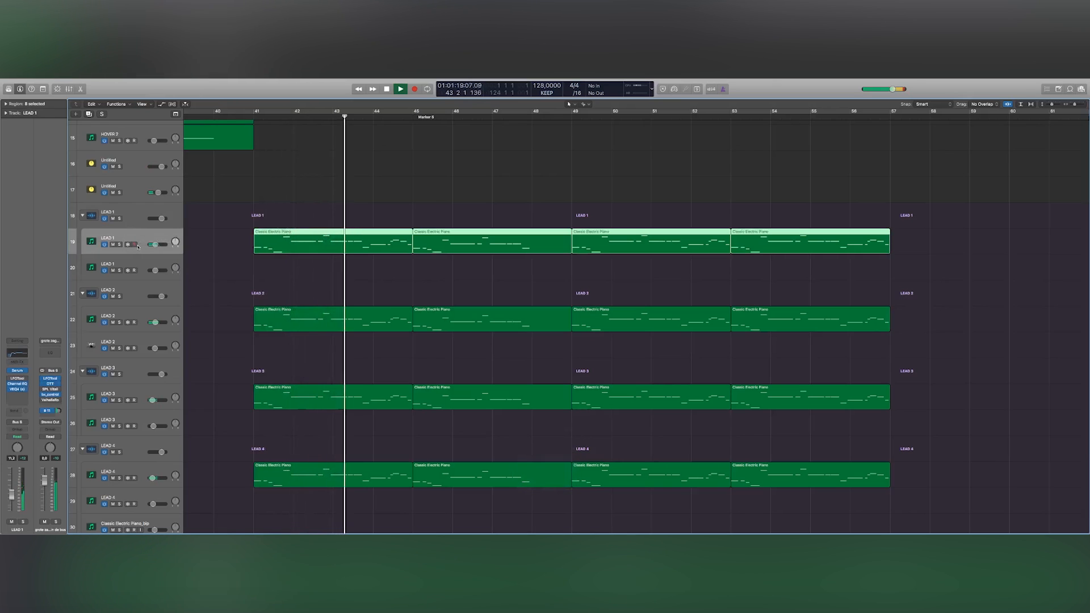
pyautogui.press('XF86AudioLowerVolume')
pyautogui.press('space')
pyautogui.click(120, 245)
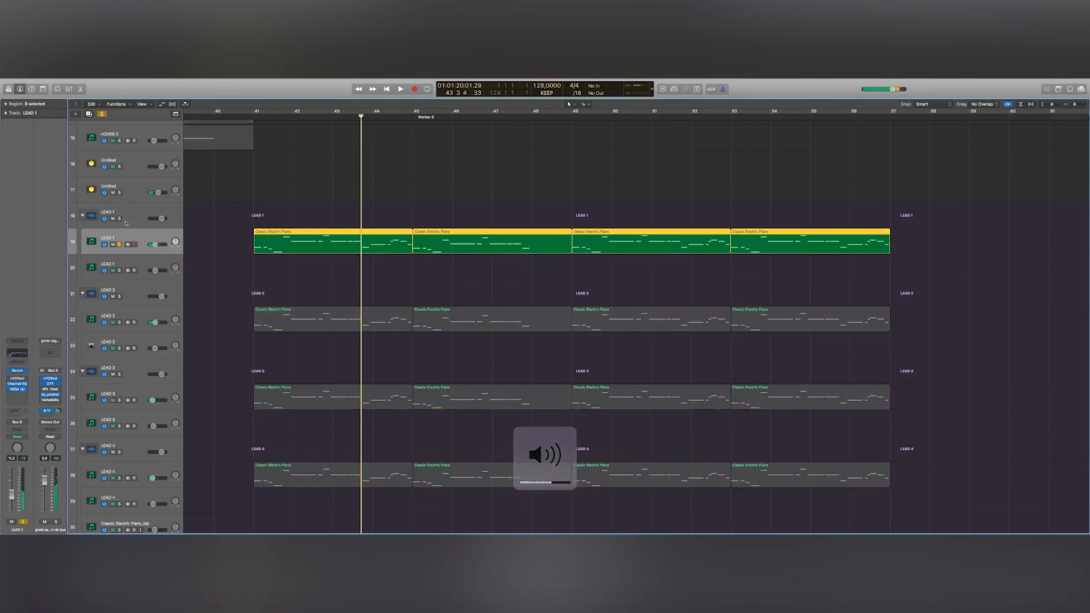
pyautogui.click(111, 320)
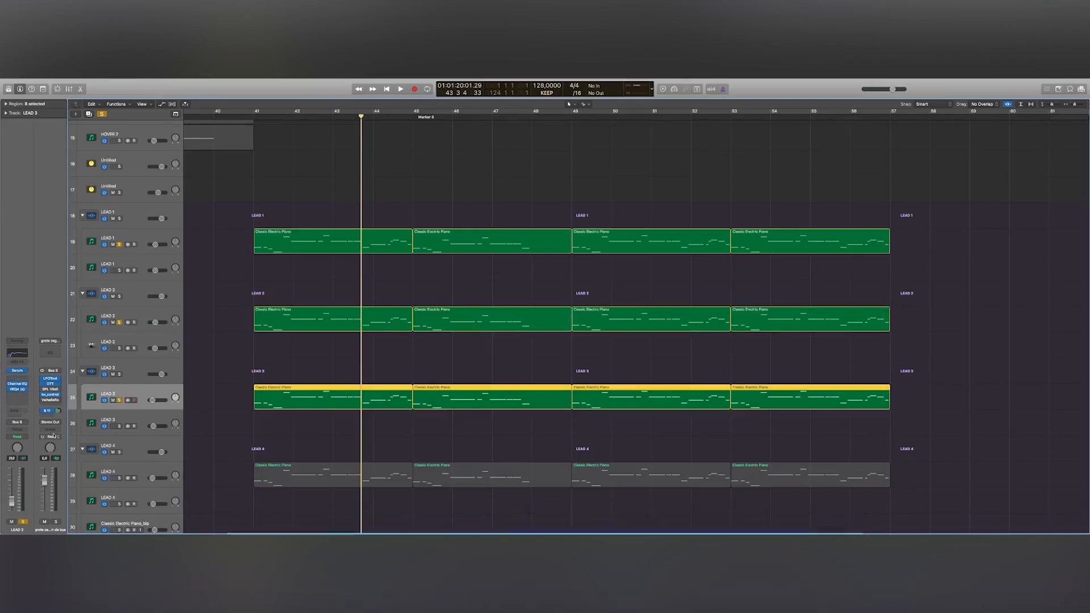
# Step: Solo the "grote zagen in de bus" channel in place of the individual LEAD 1, 2 and 3 solos, and mute LEAD 2
pyautogui.click(55, 522)
pyautogui.click(22, 522)
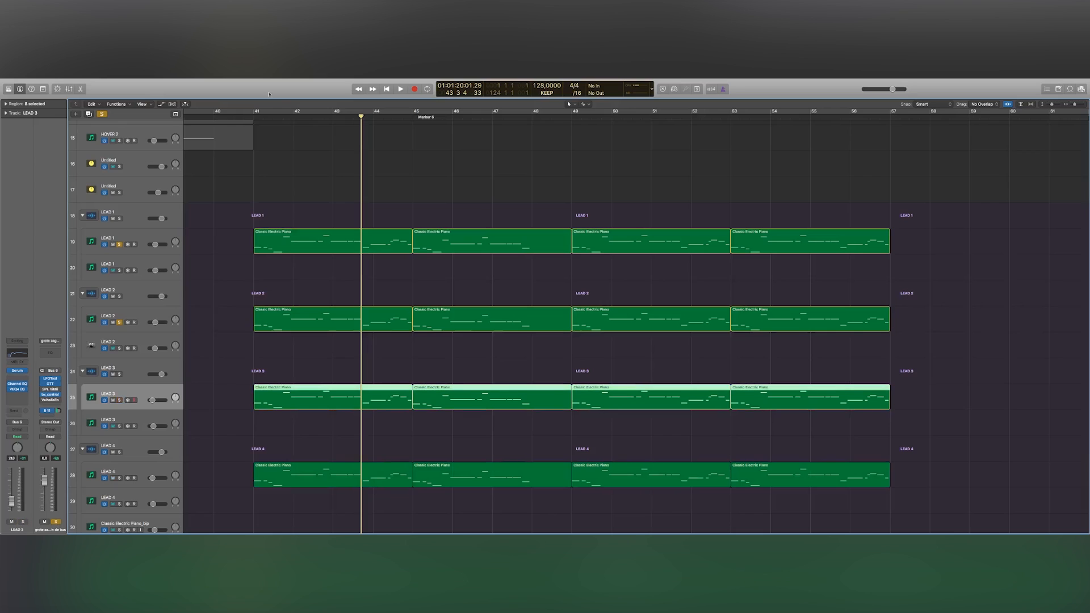
pyautogui.click(119, 321)
pyautogui.click(118, 244)
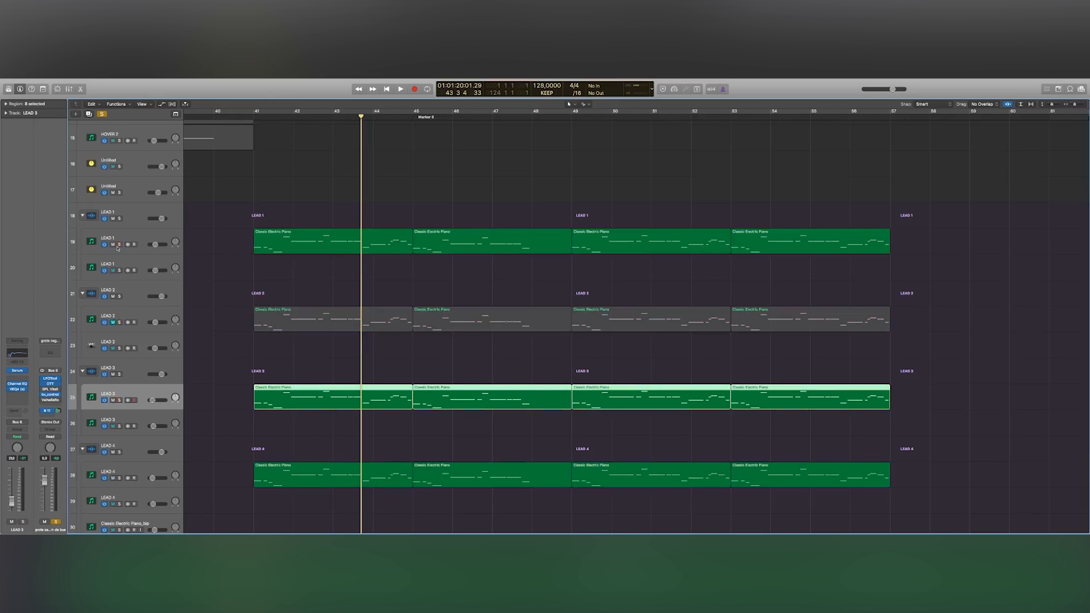
# Step: Set a cycle range from bar 41 to bar 57 and listen to the soloed bus, raising the system volume
pyautogui.click(255, 114)
pyautogui.press('space')
pyautogui.moveTo(256, 114); pyautogui.dragTo(887, 138)
pyautogui.press('XF86AudioRaiseVolume')
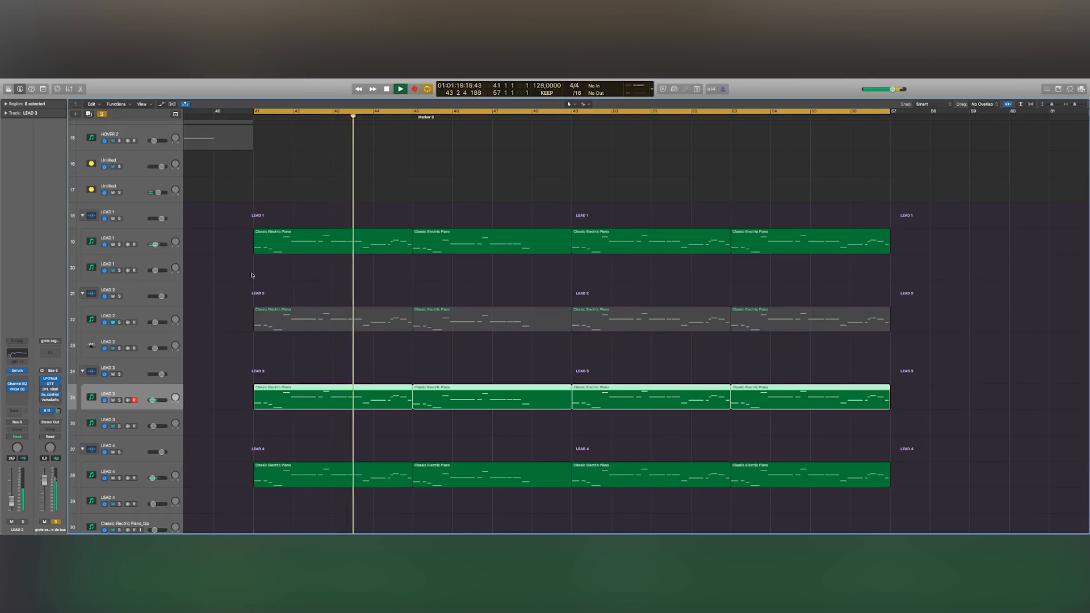
pyautogui.press('XF86AudioRaiseVolume')
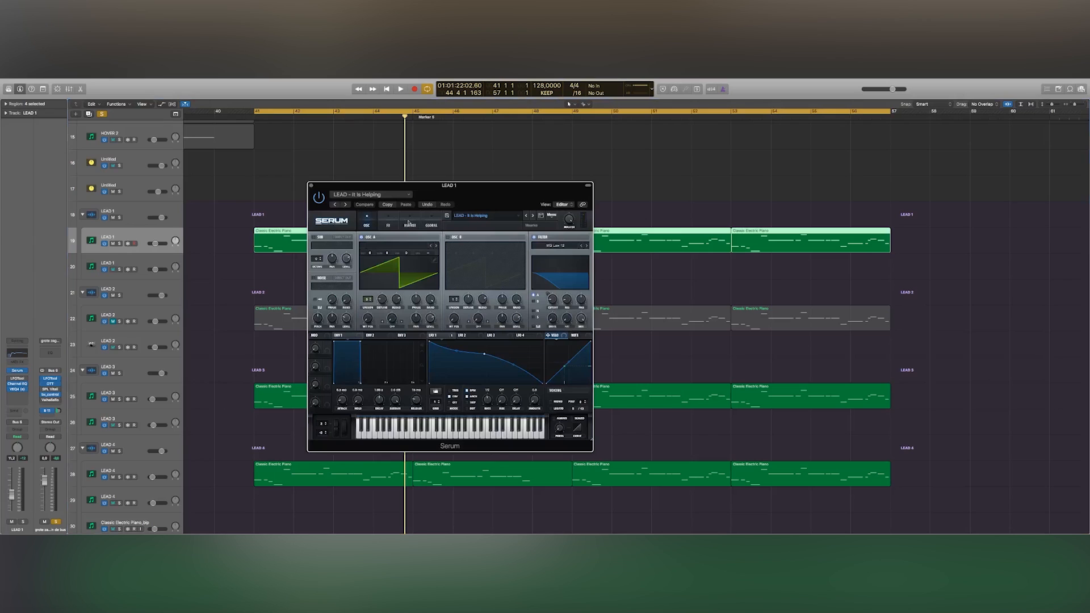
# Step: Inspect the effects in LEAD 1's Serum patch "LEAD - It Is Helping" and close the synth window
pyautogui.click(396, 220)
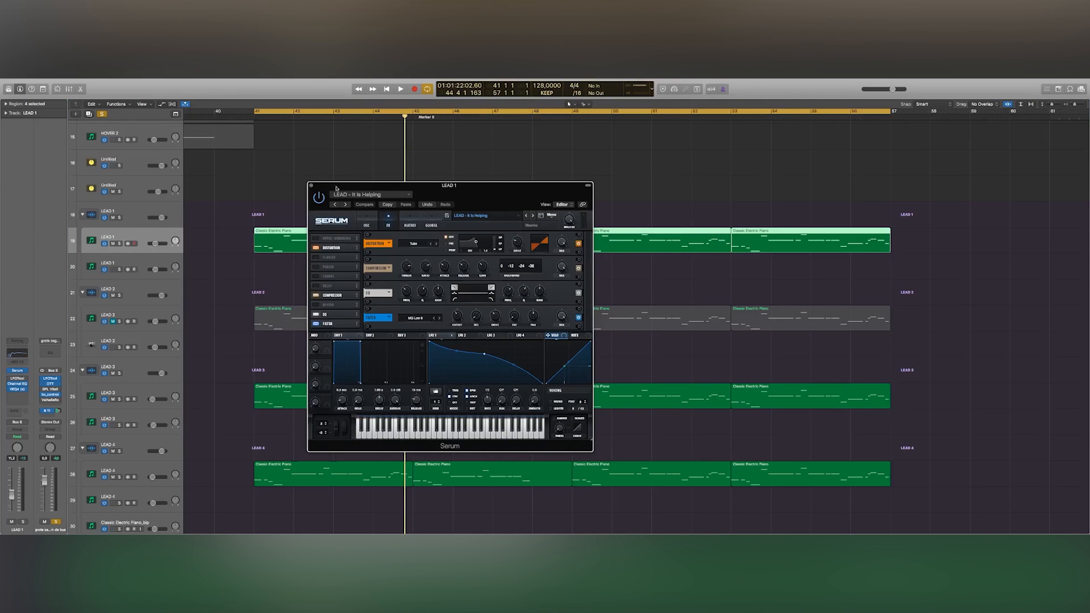
pyautogui.click(310, 186)
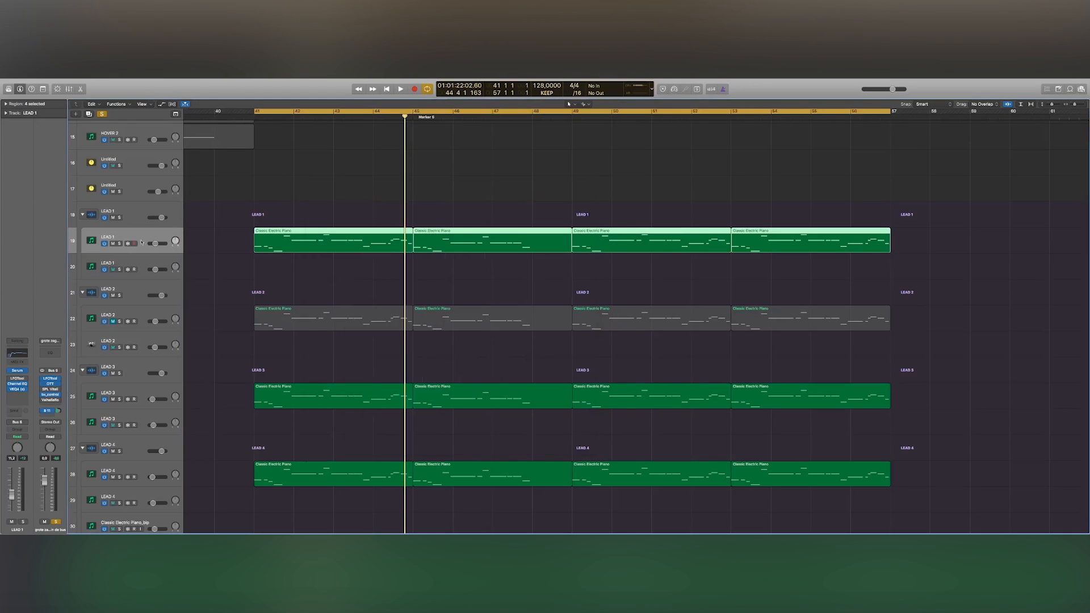
# Step: Open LFOTool on the "grote zagen in de bus" channel, move its window over the arrangement, and start playback
pyautogui.click(50, 379)
pyautogui.moveTo(64, 97); pyautogui.dragTo(362, 285)
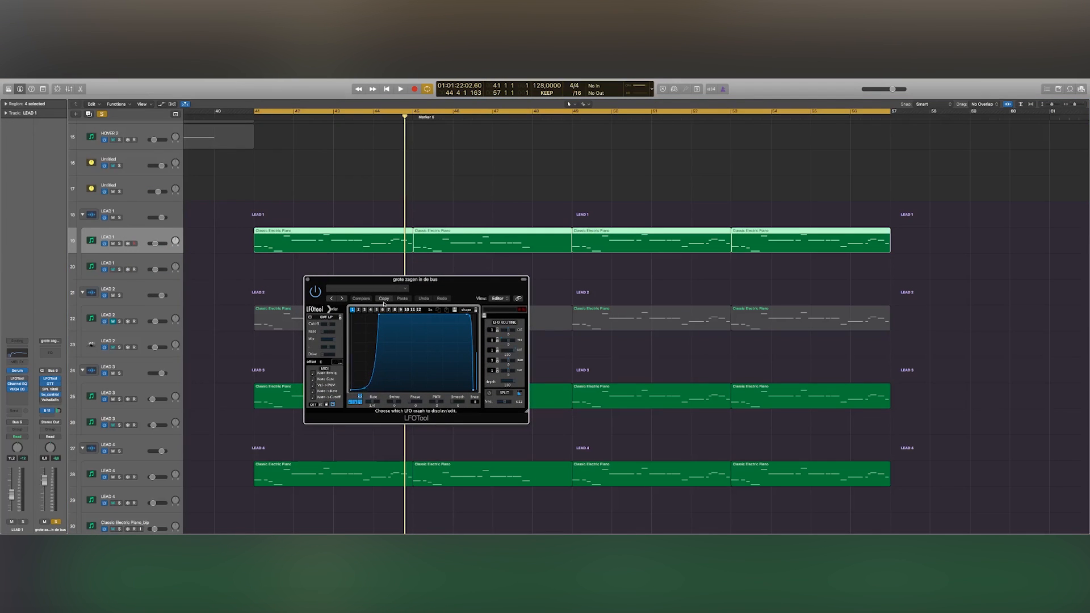
pyautogui.press('space')
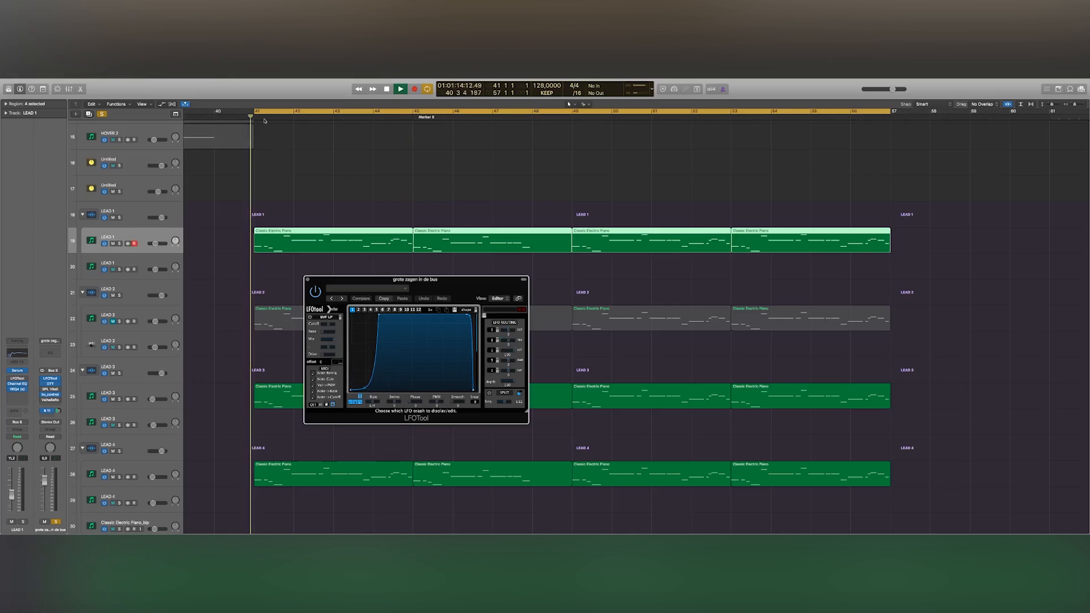
# Step: Stop the bus playback, open OTT on the "grote zagen in de bus" channel over the arrangement, and close LFOTool
pyautogui.press('XF86AudioRaiseVolume')
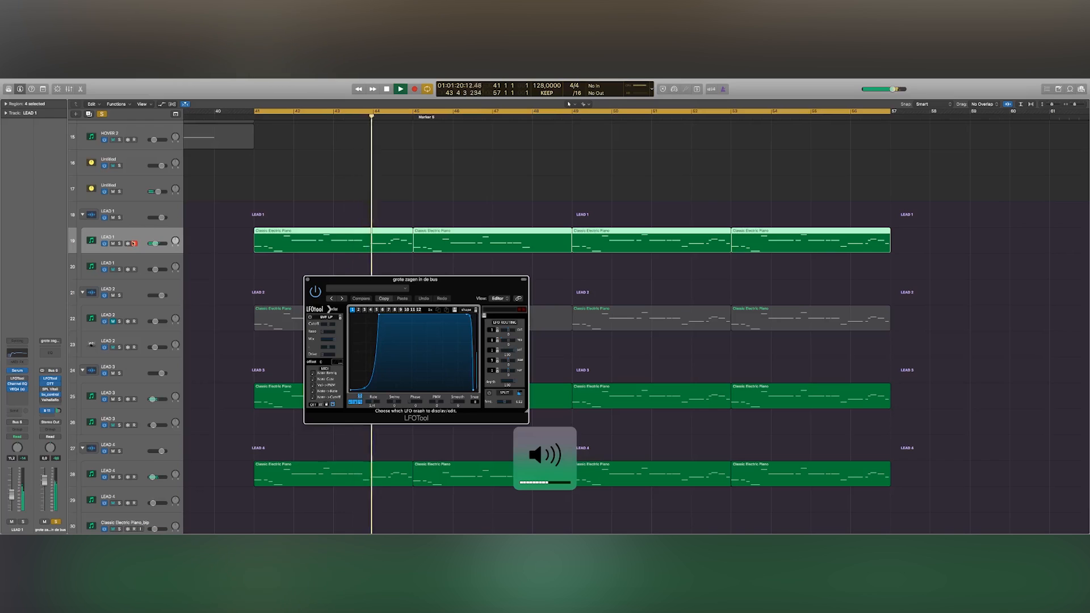
pyautogui.press('space')
pyautogui.click(49, 385)
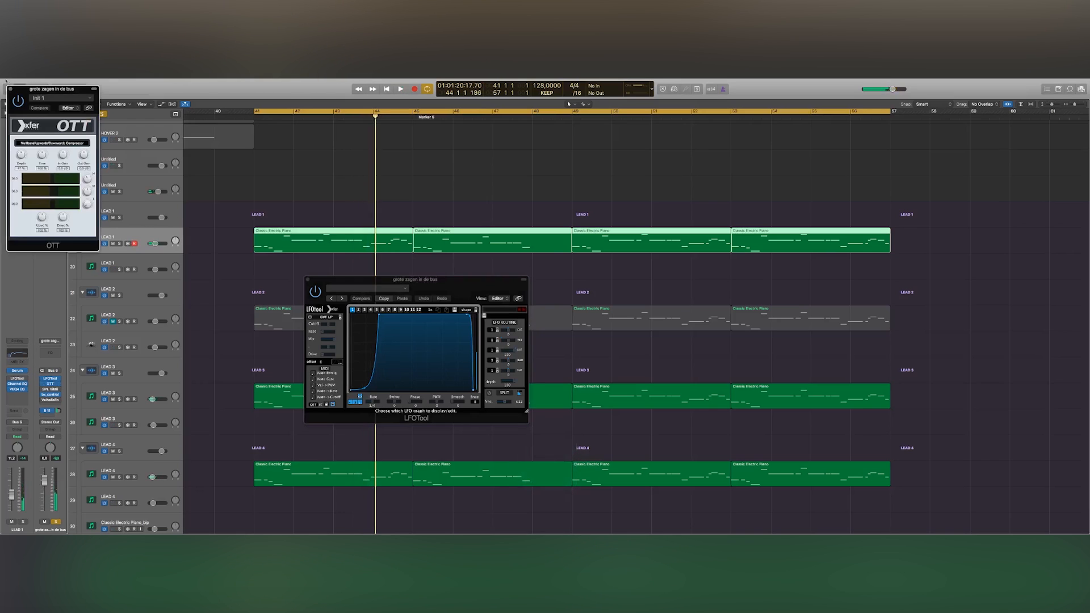
pyautogui.moveTo(31, 91); pyautogui.dragTo(320, 285)
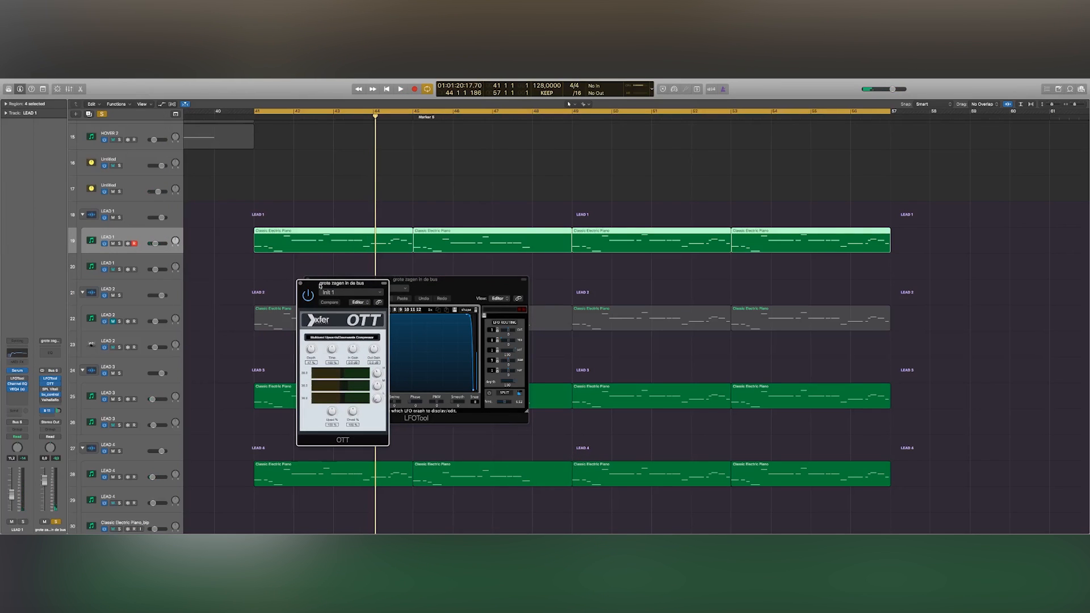
pyautogui.click(410, 286)
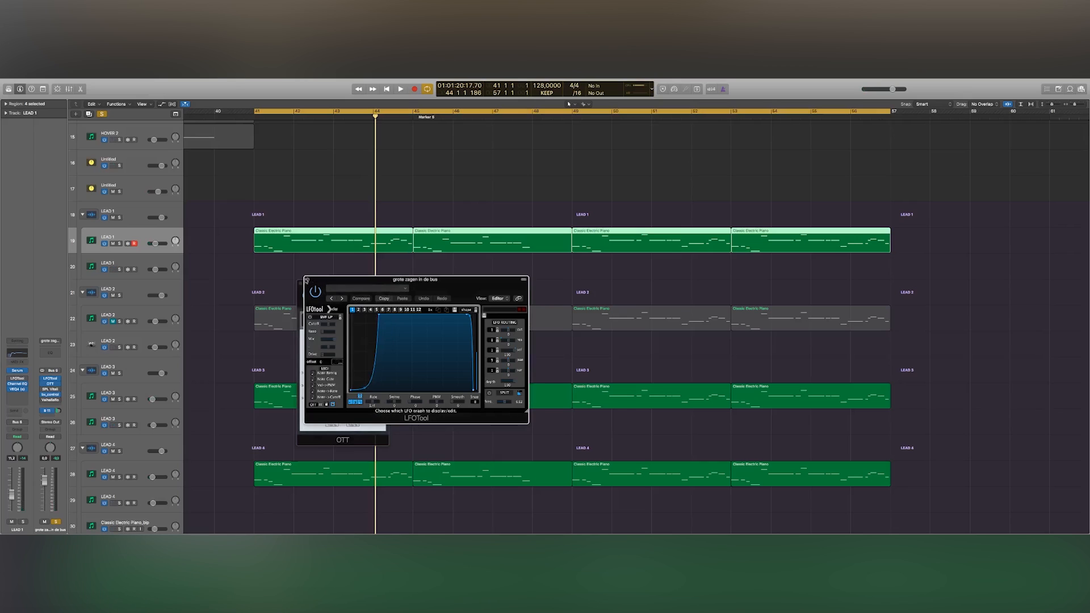
pyautogui.click(307, 280)
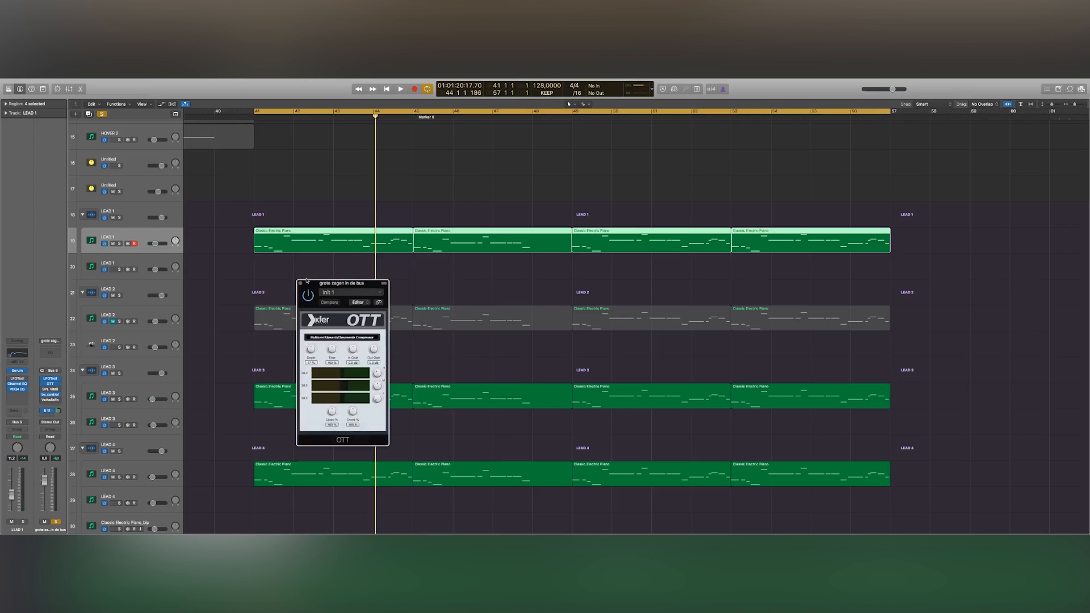
# Step: Inspect bx_control V2 on the "grote zagen in de bus" channel and close its window
pyautogui.click(50, 395)
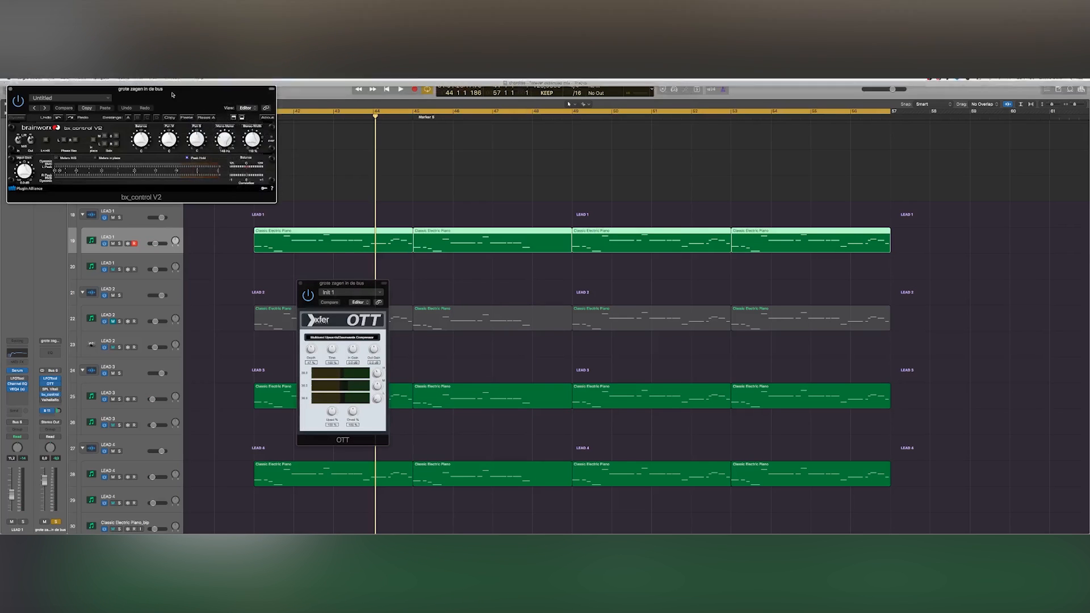
pyautogui.moveTo(195, 89); pyautogui.dragTo(316, 158)
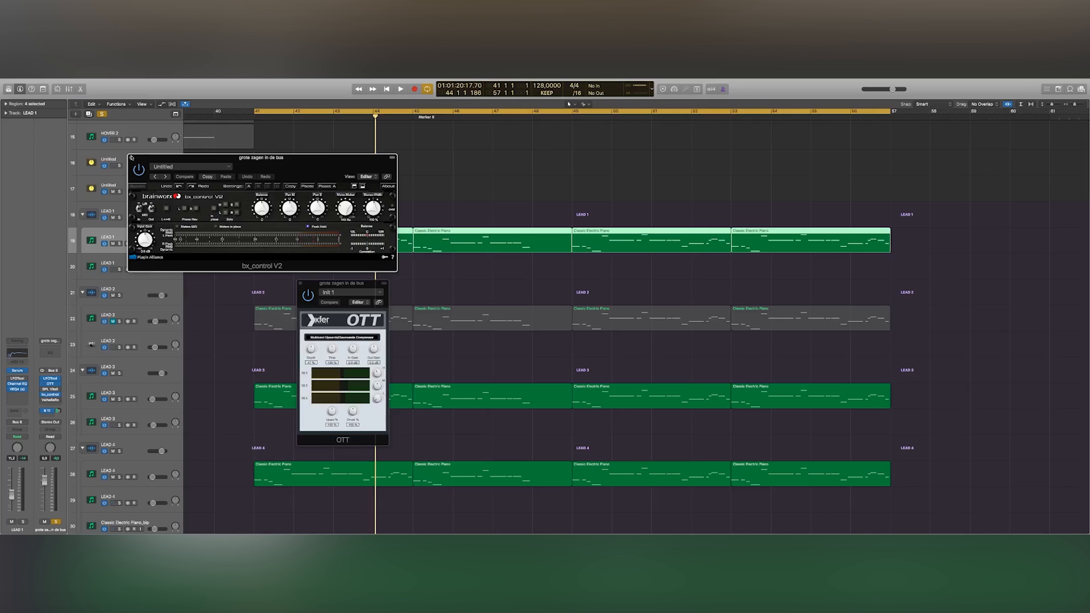
pyautogui.click(131, 158)
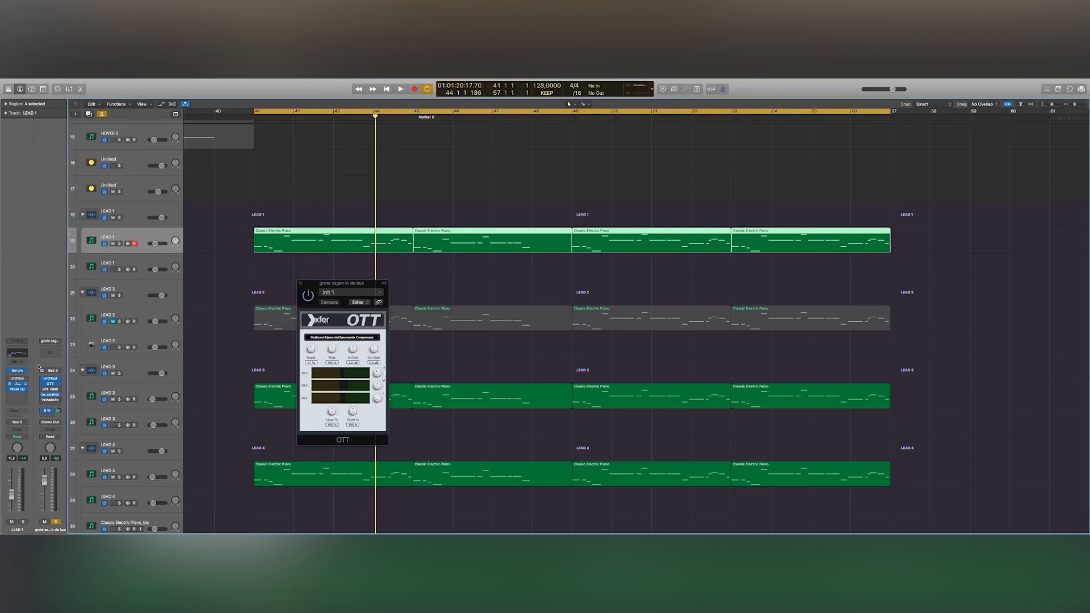
# Step: Inspect the Channel EQ on LEAD 1, LEAD 3 and LEAD 4 in turn, closing each EQ window
pyautogui.click(17, 353)
pyautogui.click(10, 89)
pyautogui.click(115, 386)
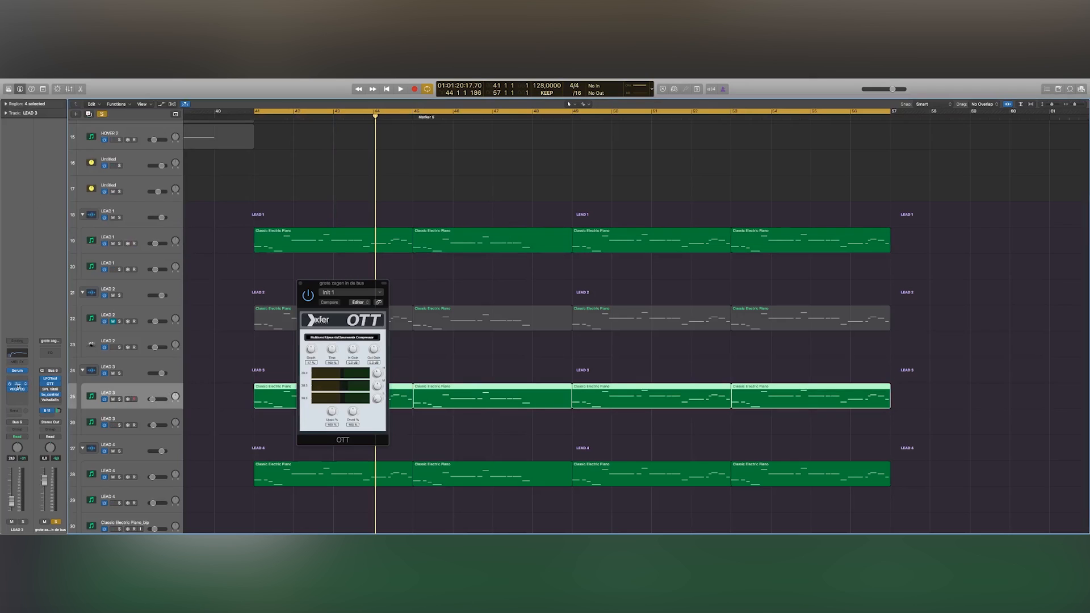
pyautogui.click(17, 386)
pyautogui.click(10, 89)
pyautogui.click(125, 467)
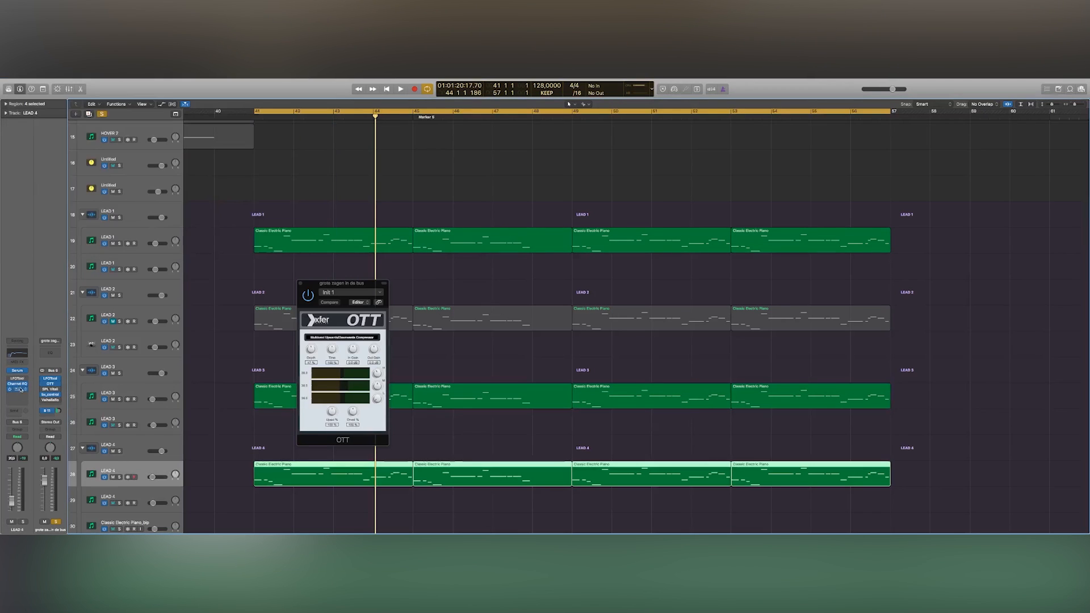
pyautogui.click(17, 384)
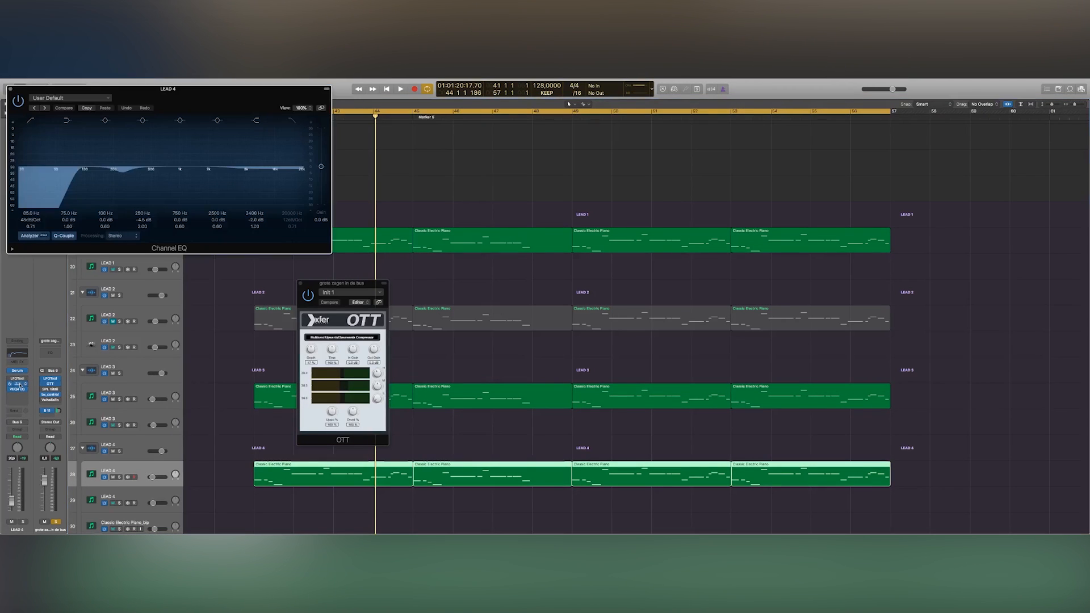
pyautogui.click(9, 89)
# Step: Play the soloed bus from bar 41 with OTT open, adjusting the system volume
pyautogui.click(249, 115)
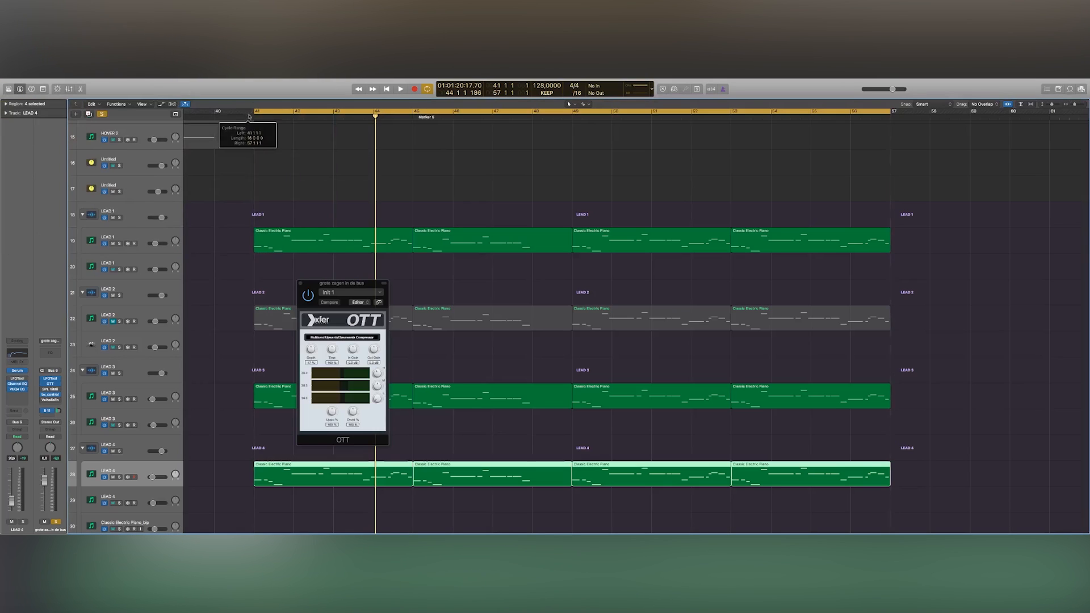
pyautogui.press('space')
pyautogui.press('space')
pyautogui.press('XF86AudioLowerVolume')
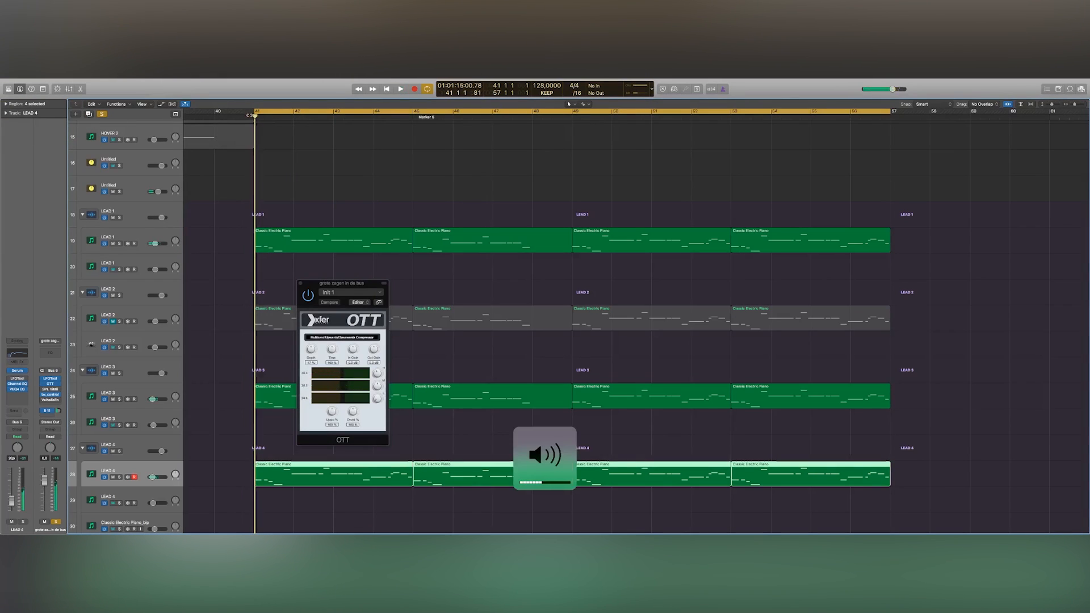
pyautogui.press('XF86AudioRaiseVolume')
pyautogui.press('space')
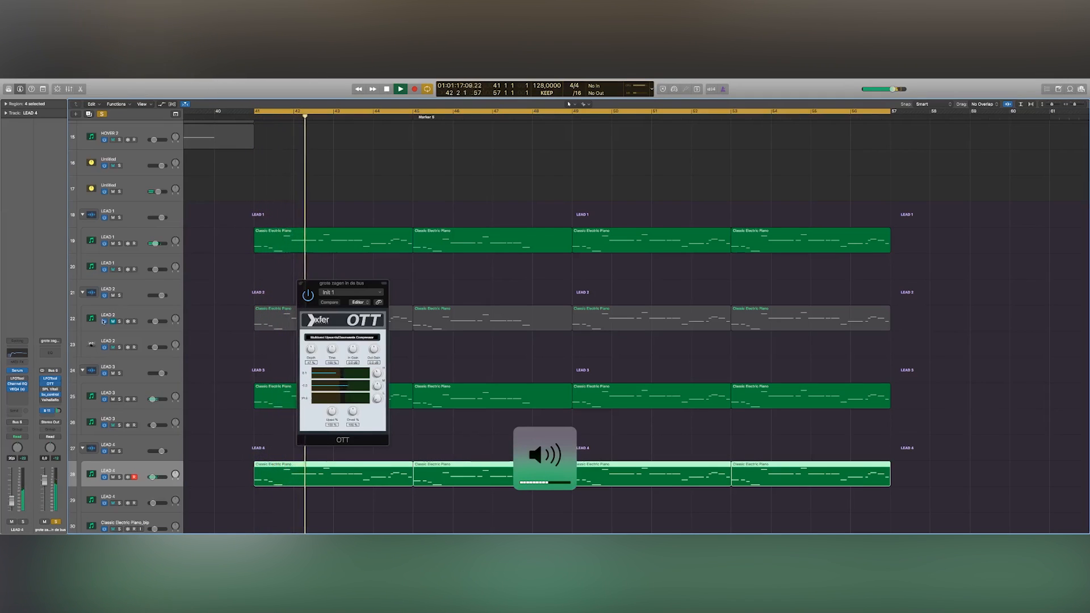
# Step: Select LEAD 1, stop playback, and inspect its VEQ4 equalizer with the "Strings" preset and its Channel EQ
pyautogui.click(169, 232)
pyautogui.press('space')
pyautogui.press('XF86AudioLowerVolume')
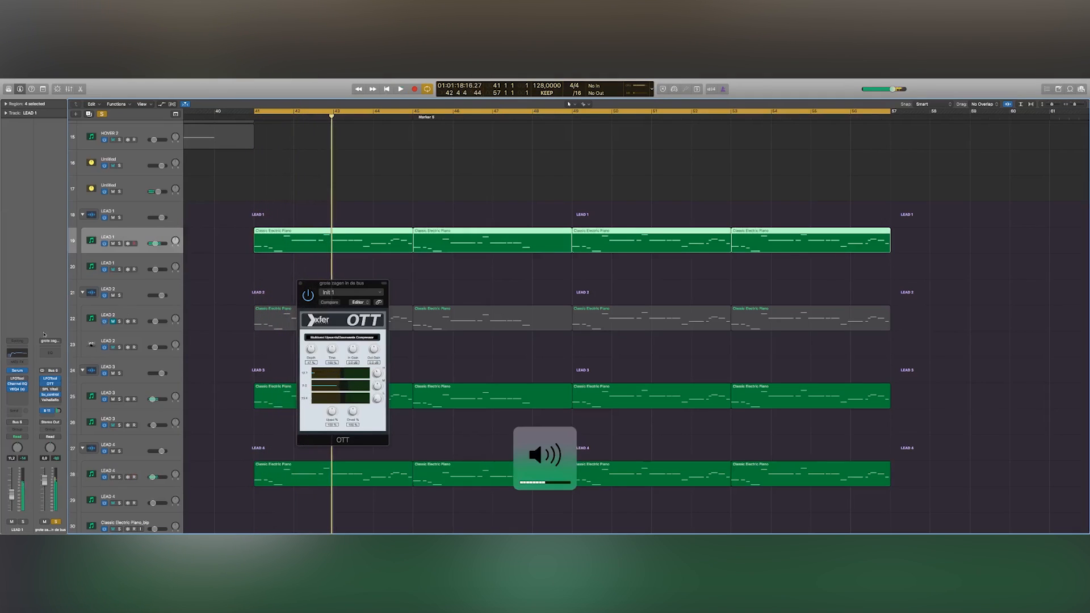
pyautogui.click(20, 390)
pyautogui.moveTo(182, 94); pyautogui.dragTo(473, 256)
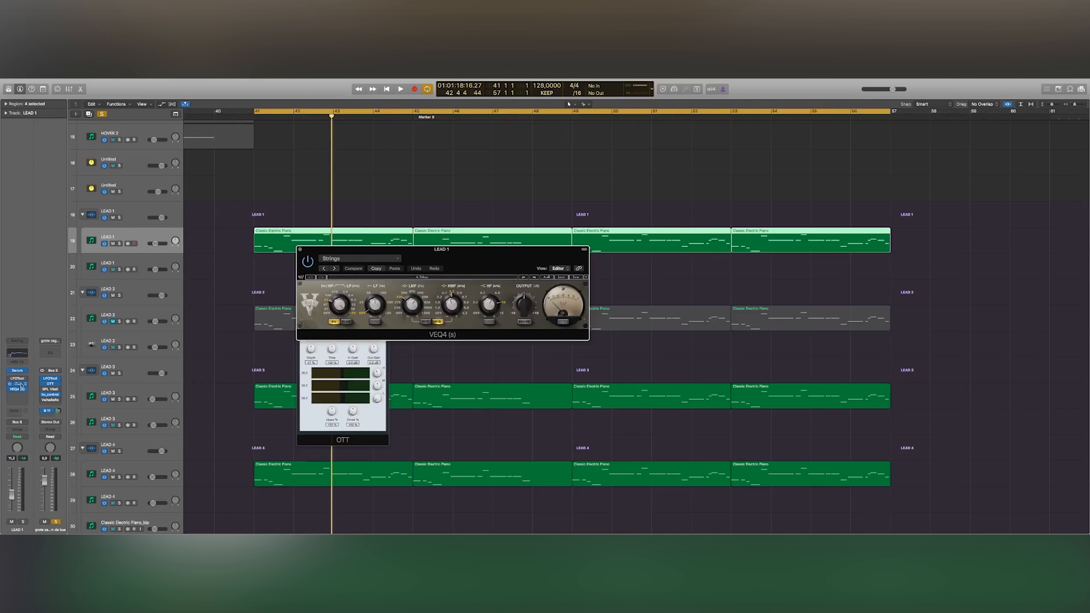
pyautogui.click(21, 385)
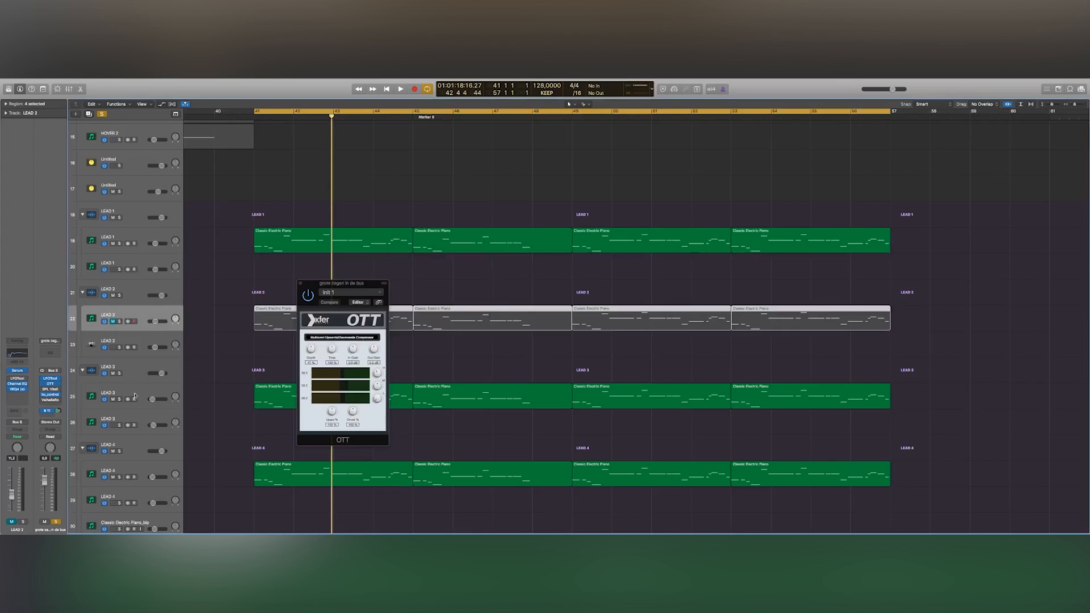
# Step: Check the LEAD 3 and LEAD 4 channels, turn off the bus solo, and briefly play the cycle range
pyautogui.click(135, 395)
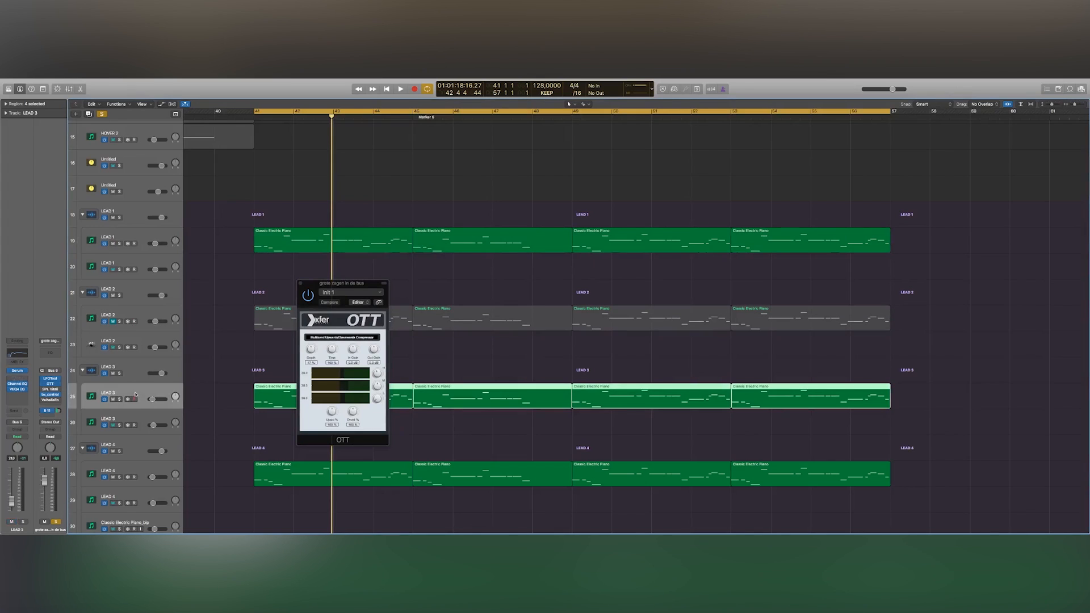
pyautogui.click(139, 471)
pyautogui.scroll(-3, 139, 392)
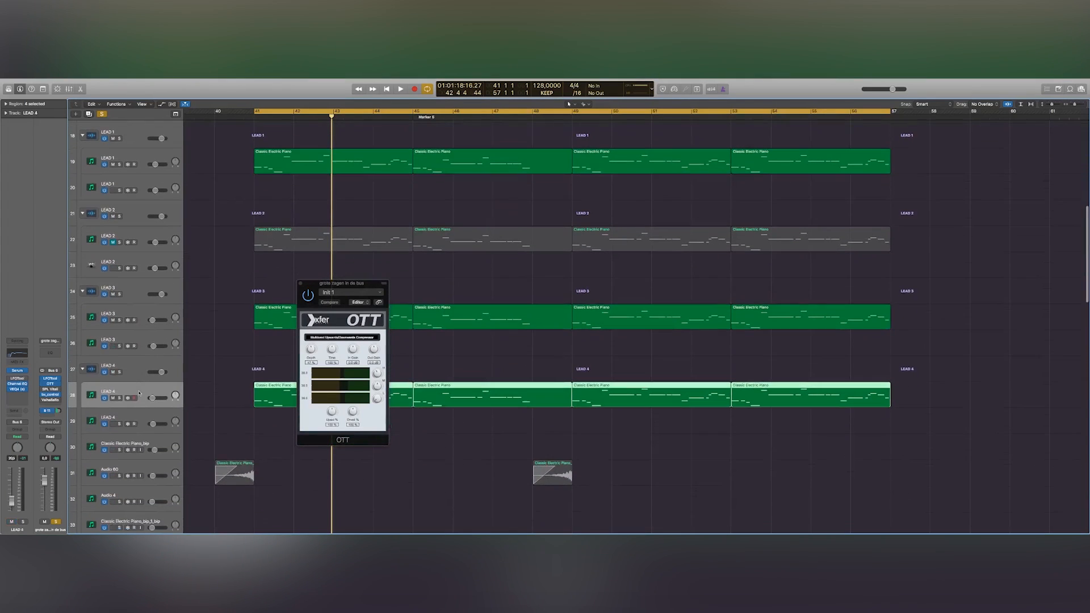
pyautogui.scroll(2, 138, 392)
pyautogui.press('space')
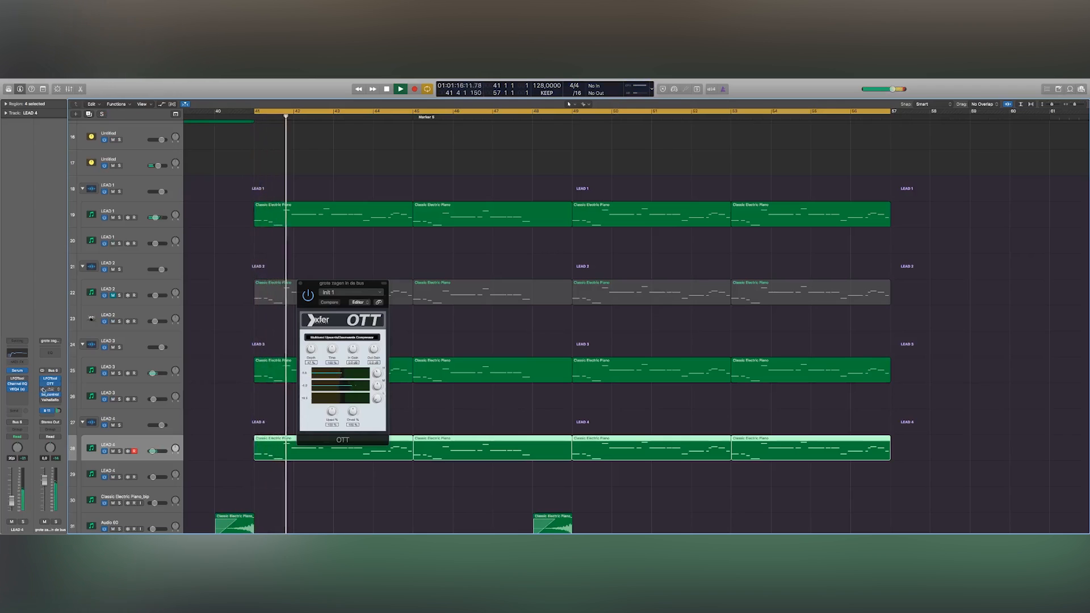
pyautogui.press('space')
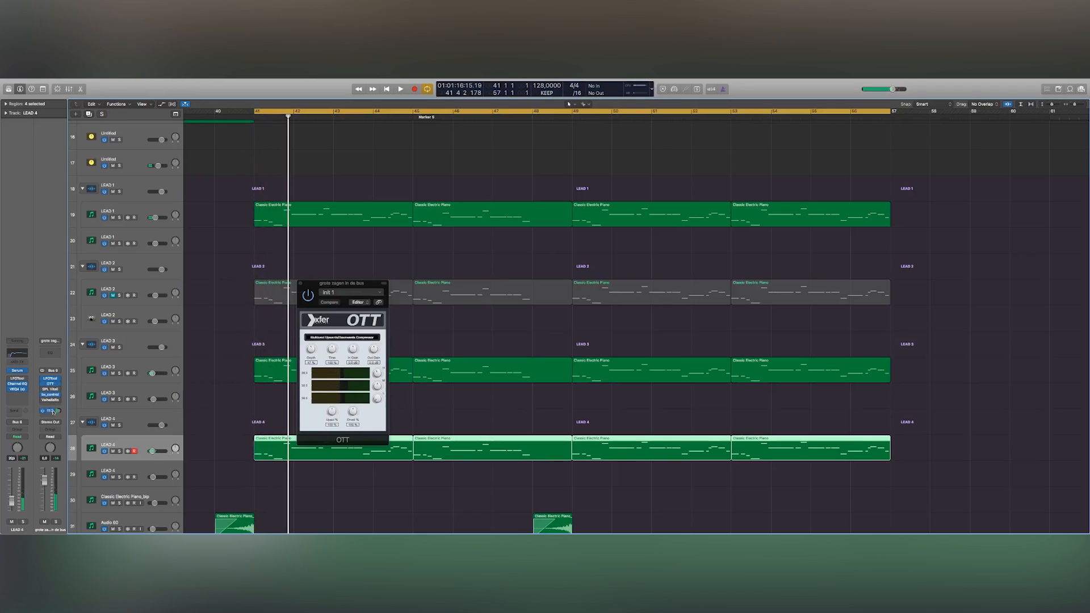
# Step: Open the mixer and check which aux channel the "grote zagen in de bus" send feeds
pyautogui.scroll(-7, 214, 365)
pyautogui.press('x')
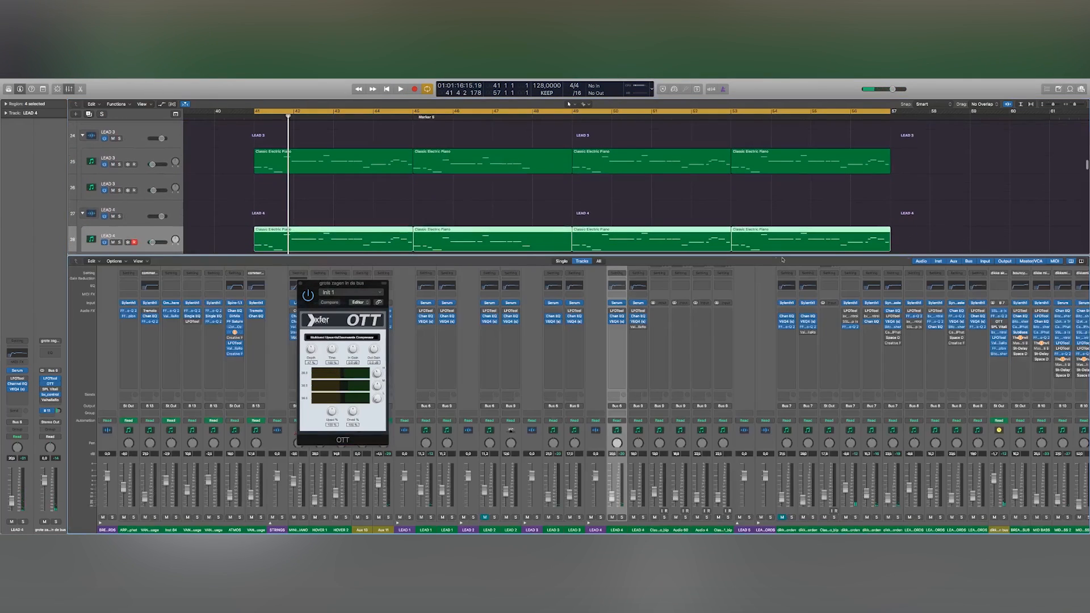
pyautogui.hscroll(10, 499, 325)
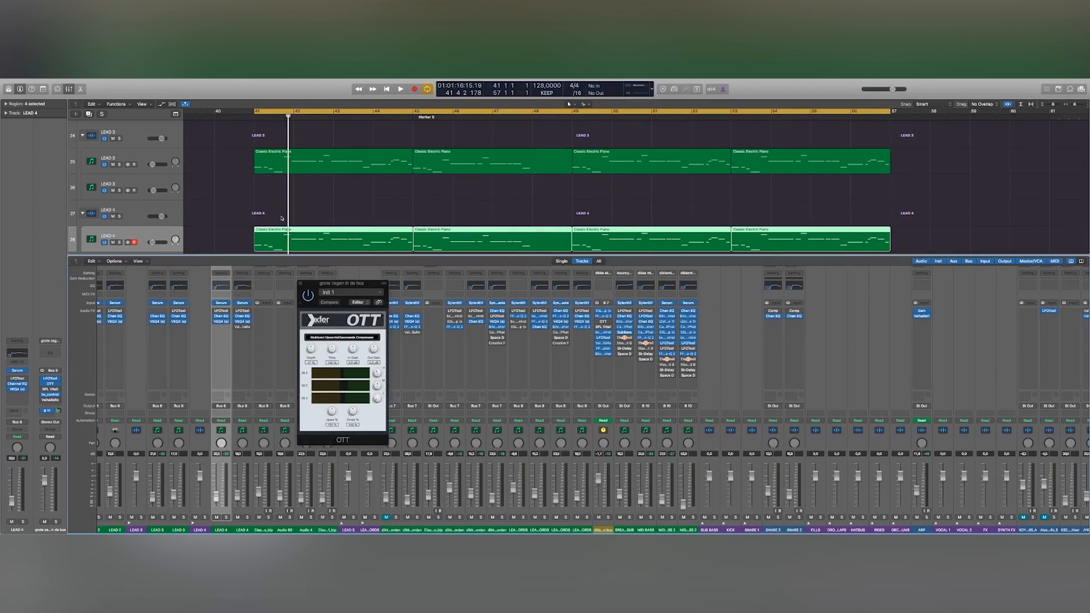
pyautogui.hscroll(12, 739, 246)
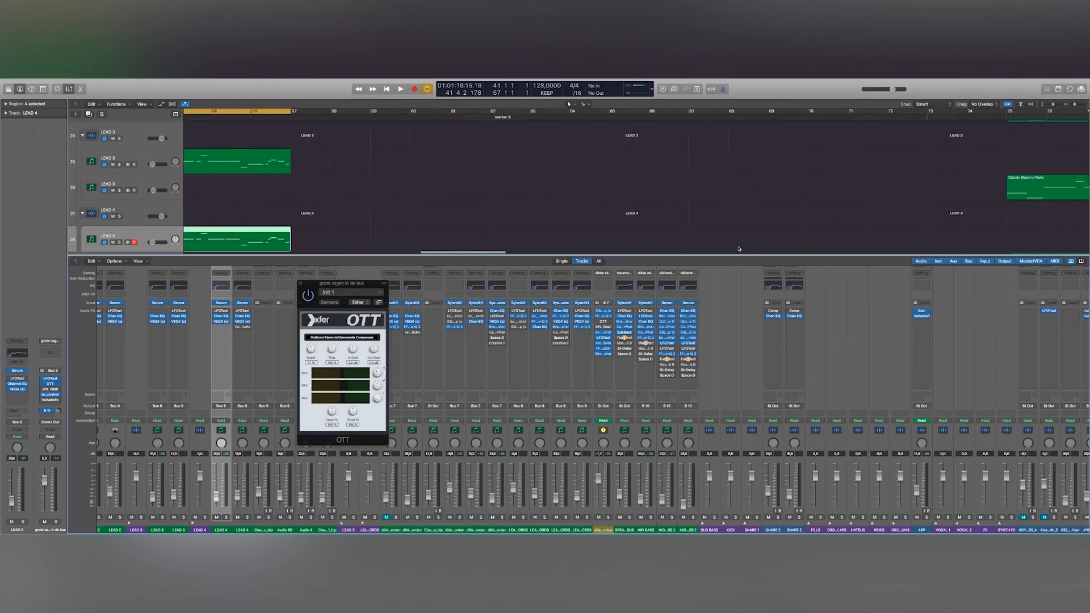
pyautogui.hscroll(10, 454, 352)
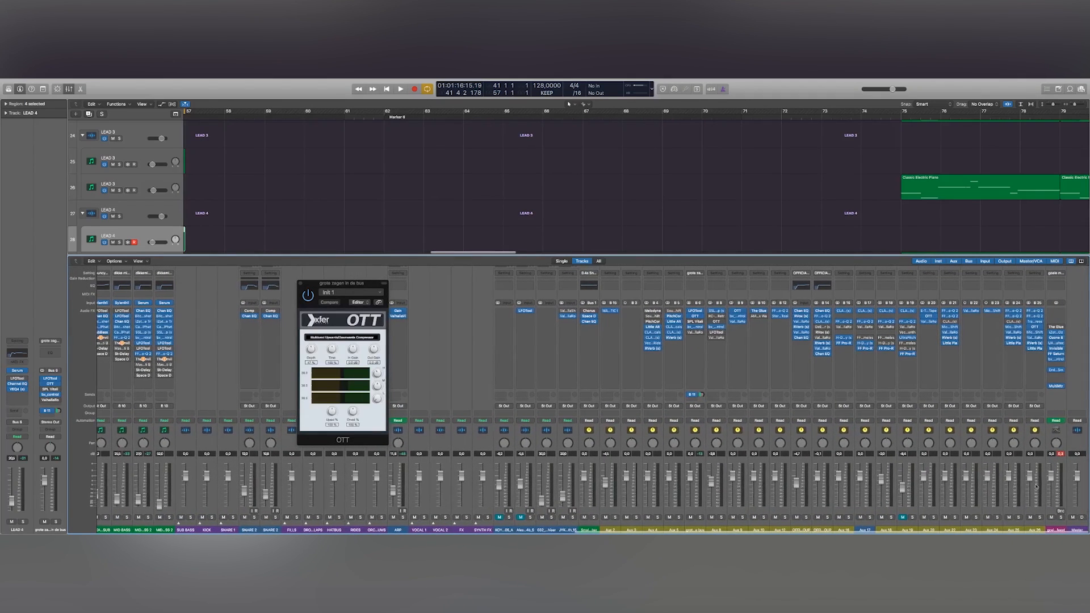
pyautogui.click(1029, 529)
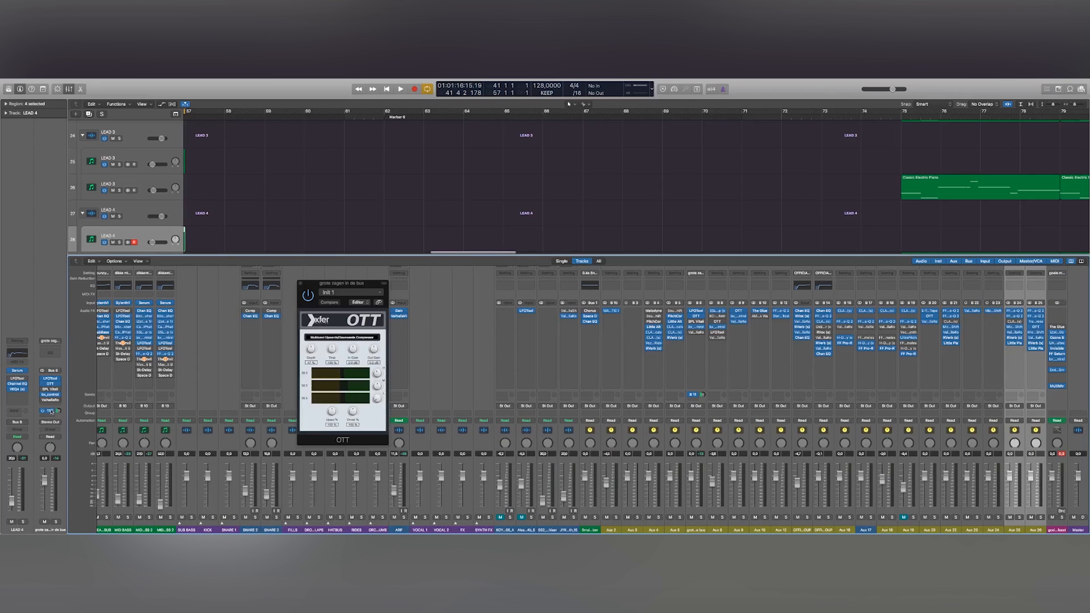
pyautogui.click(52, 412)
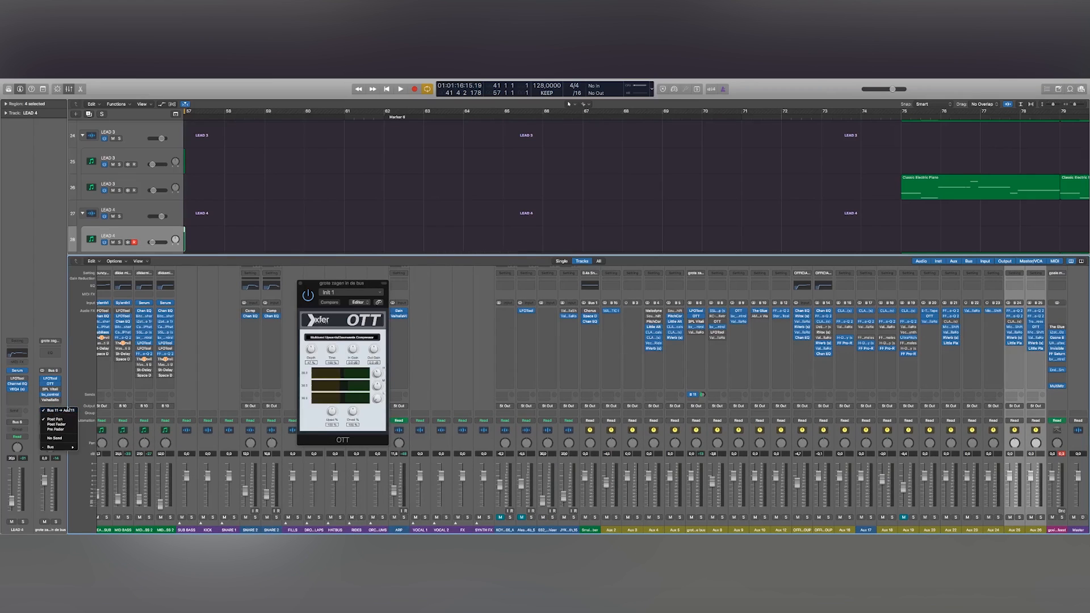
pyautogui.click(62, 397)
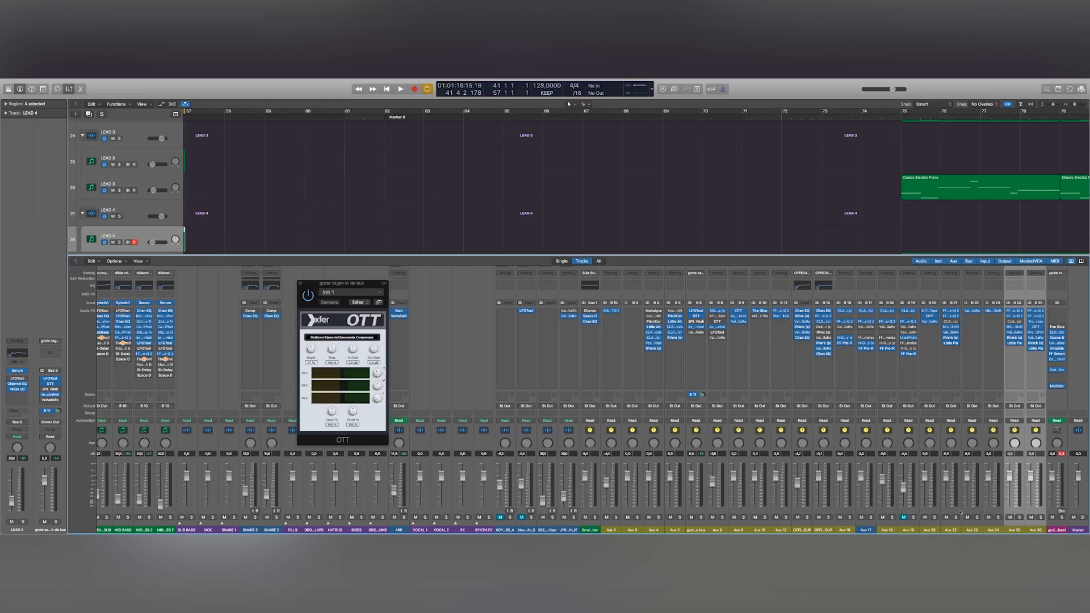
# Step: Find and select Aux 11 in the mixer, close the OTT window, and solo Aux 11
pyautogui.hscroll(-10, 961, 512)
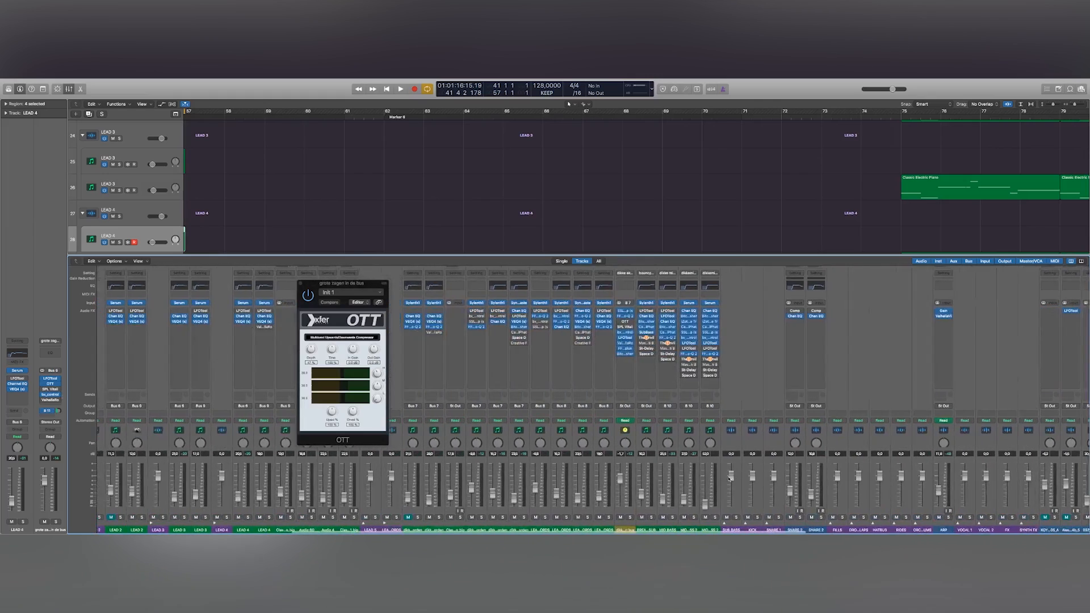
pyautogui.hscroll(-8, 729, 478)
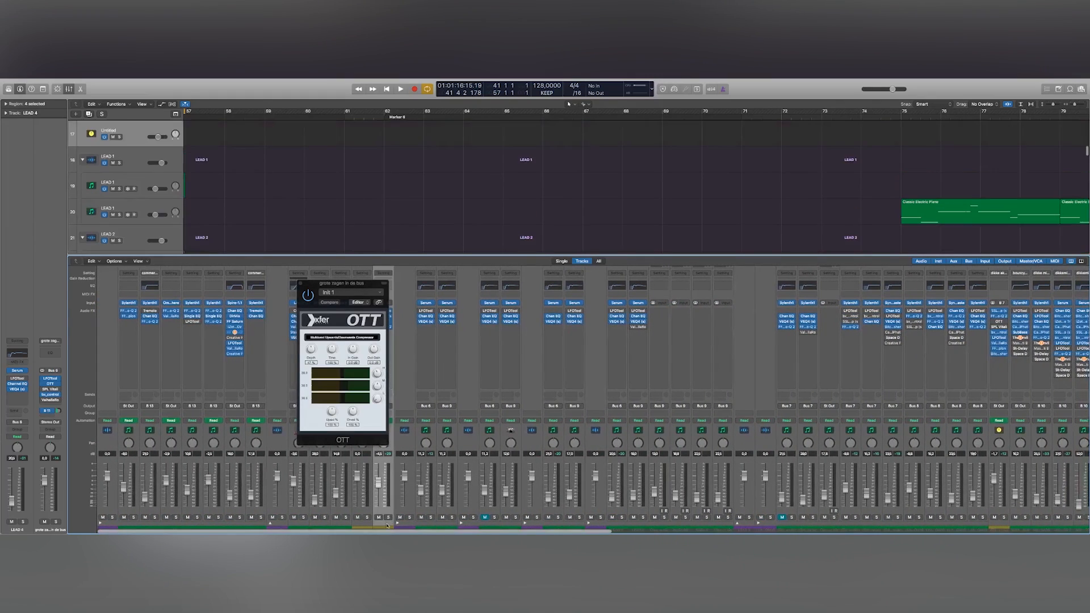
pyautogui.moveTo(332, 284); pyautogui.dragTo(712, 285)
pyautogui.click(681, 285)
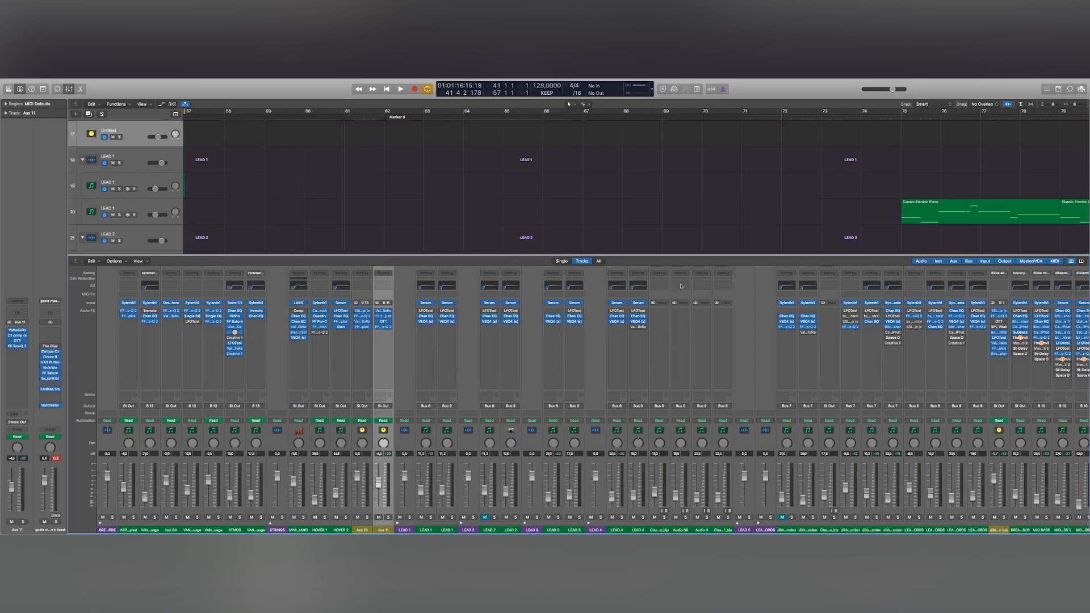
pyautogui.click(389, 517)
# Step: Listen to the soloed Aux 11 from the start of the cycle range, raising the system volume
pyautogui.hscroll(-10, 518, 173)
pyautogui.press('space')
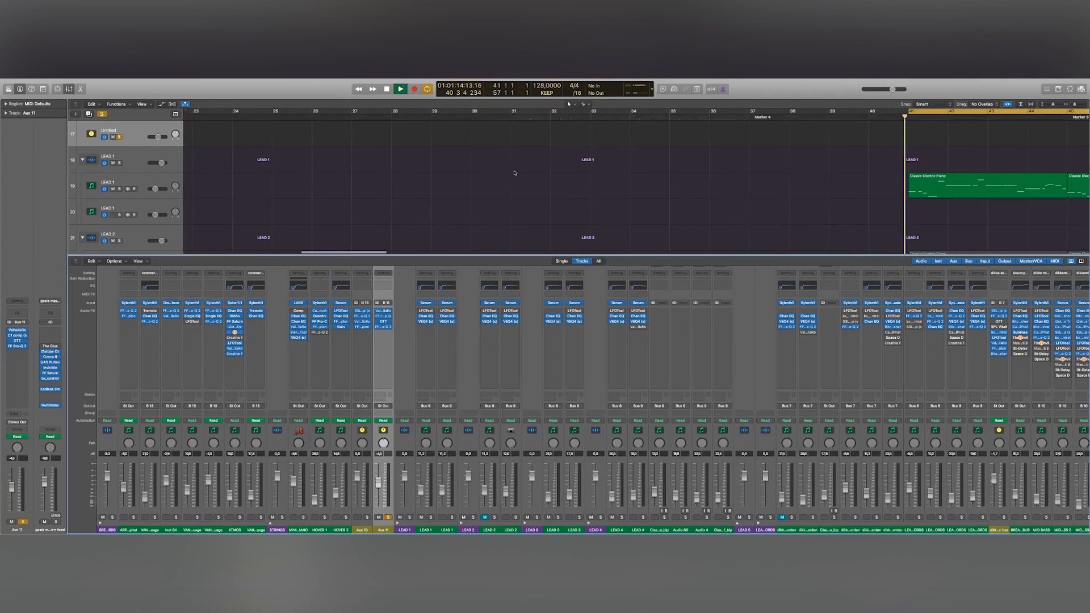
pyautogui.hscroll(5, 516, 172)
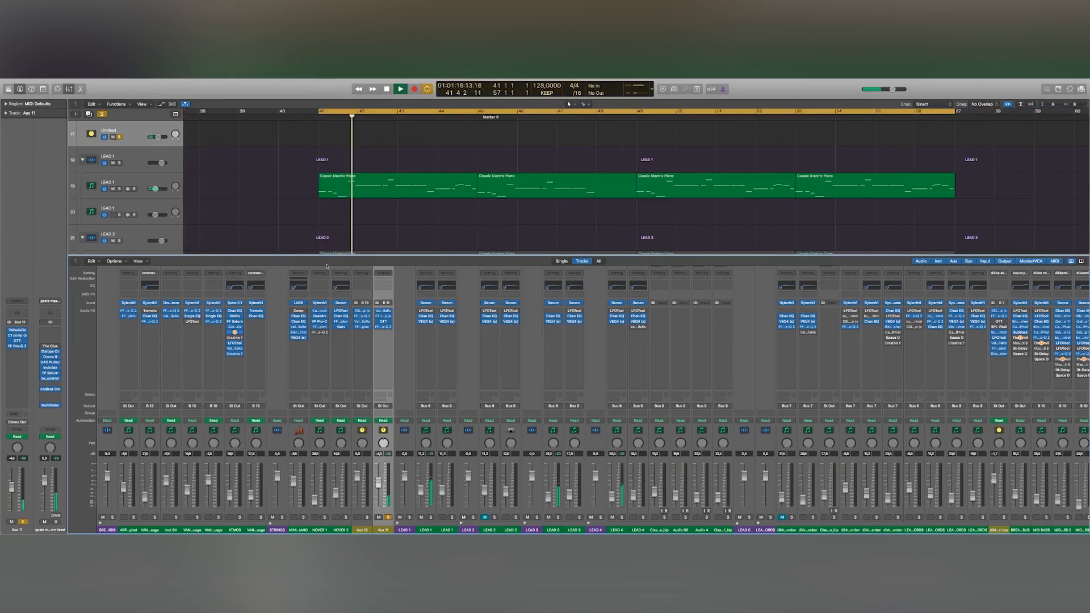
pyautogui.press('XF86AudioRaiseVolume')
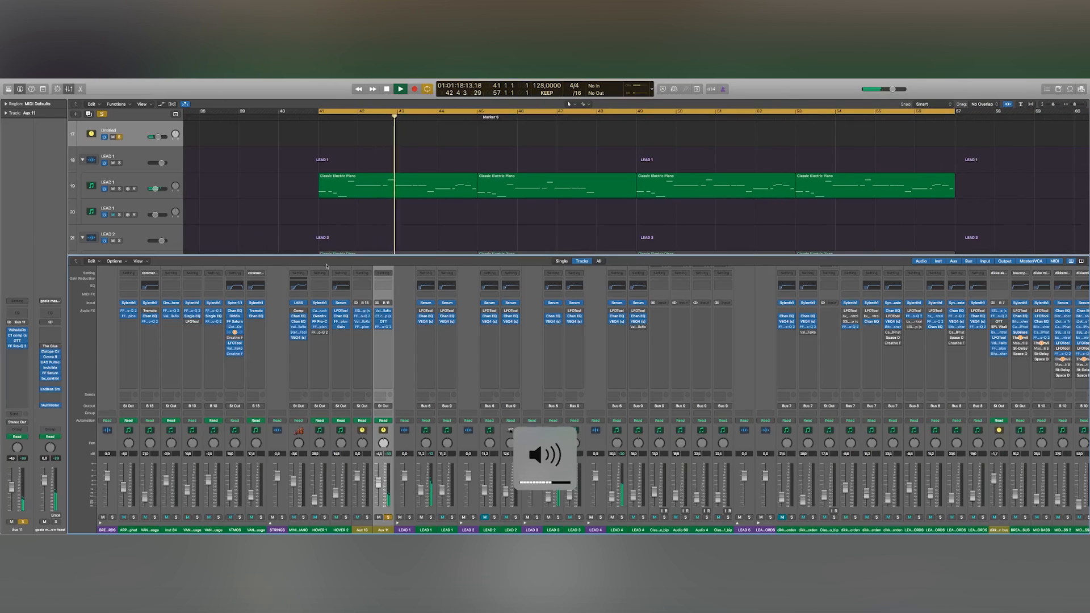
pyautogui.press('XF86AudioRaiseVolume')
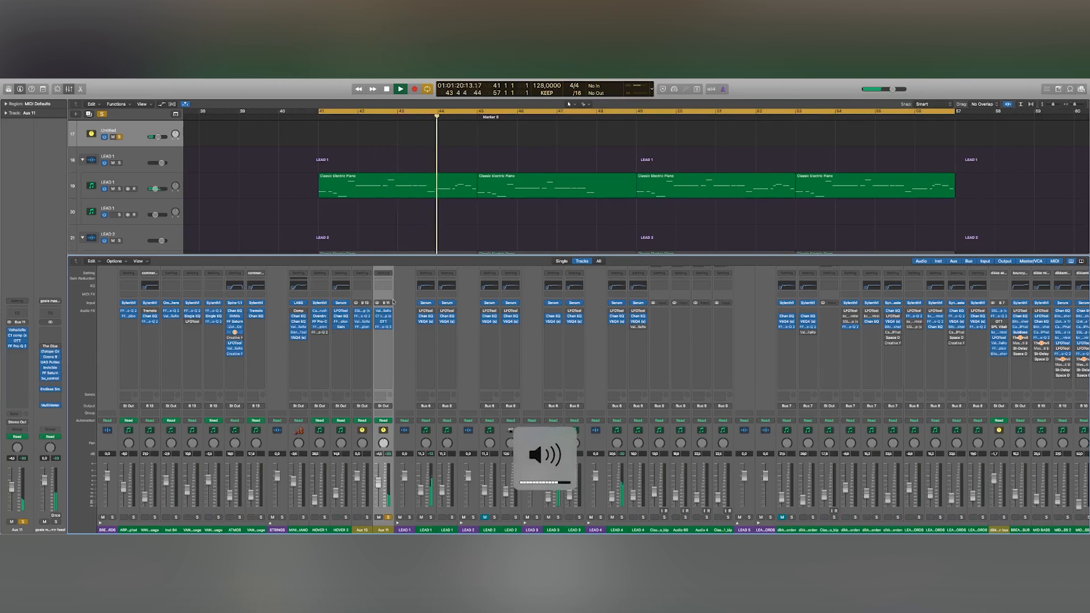
# Step: Open the C1 compressor on Aux 11 and check its side-chain source among the available buses
pyautogui.click(383, 316)
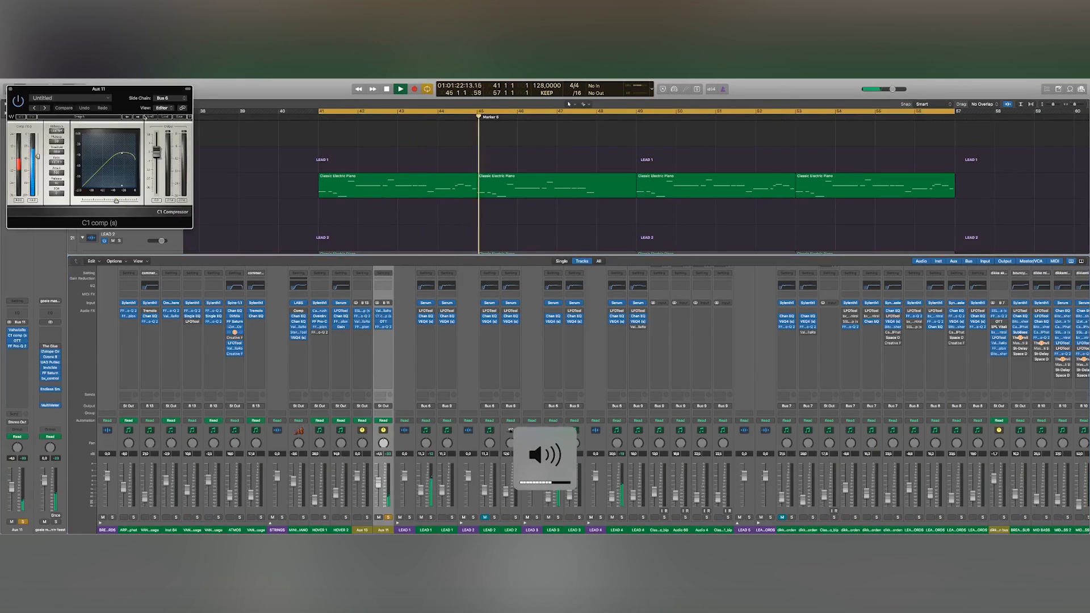
pyautogui.click(165, 99)
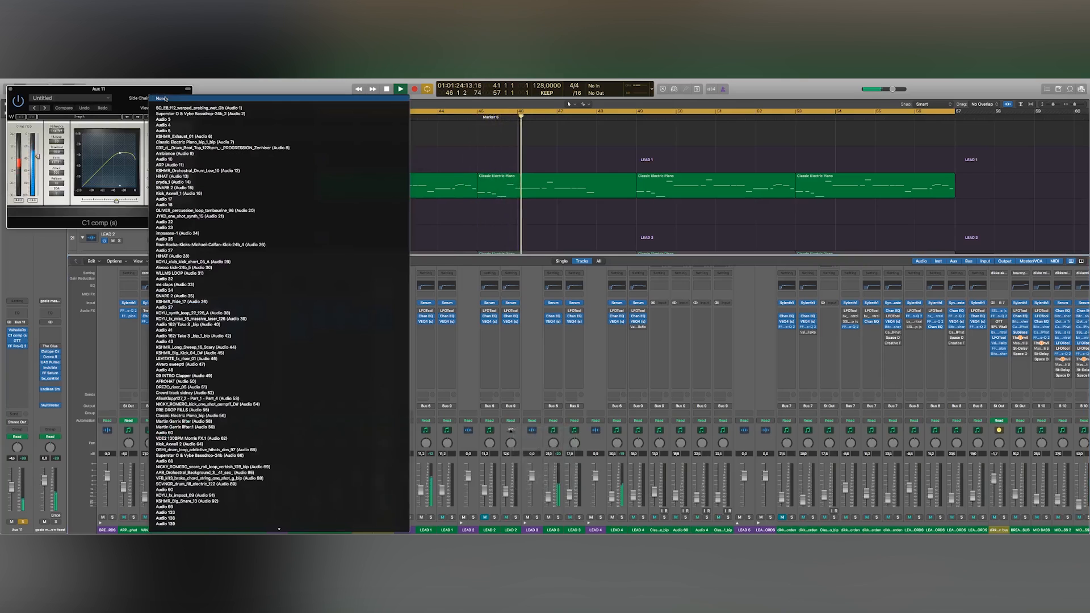
pyautogui.press('XF86AudioRaiseVolume')
pyautogui.scroll(-15, 223, 198)
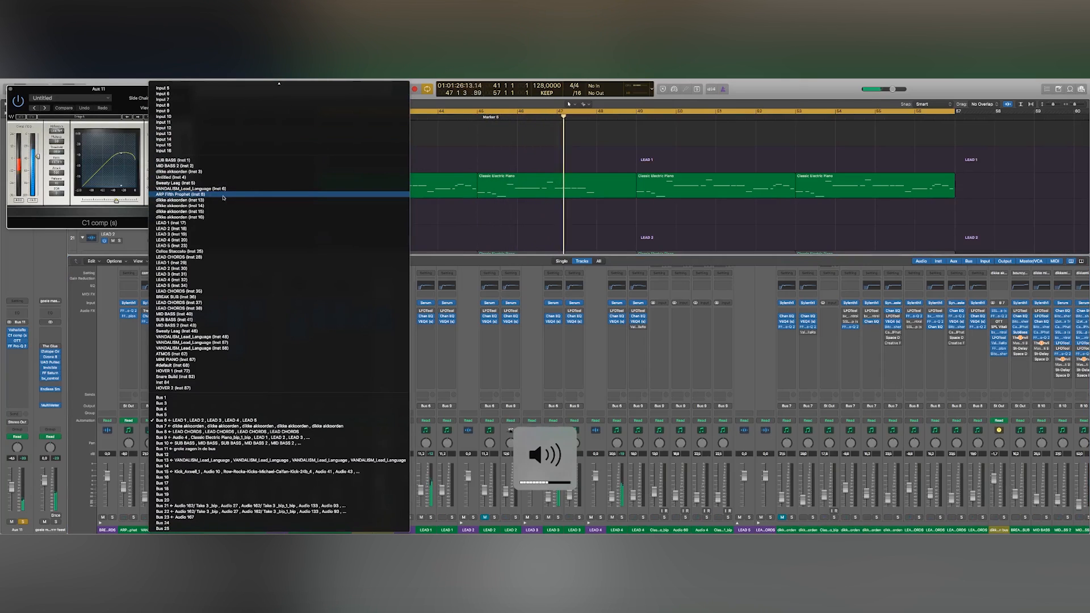
pyautogui.click(77, 215)
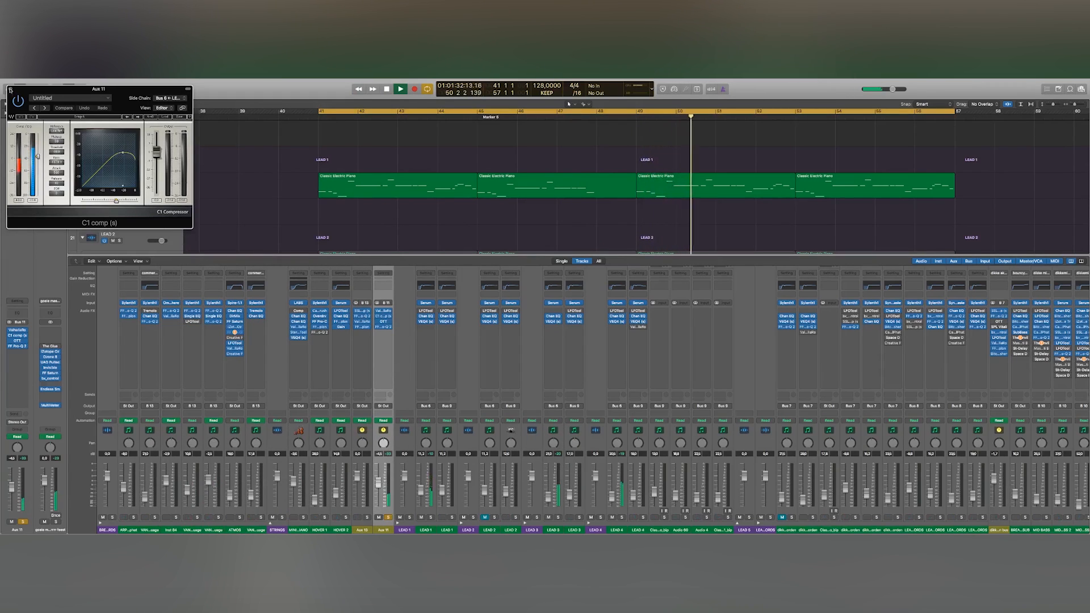
# Step: Listen to the soloed Aux 11, turn off the cycle range, and stop playback
pyautogui.press('XF86AudioLowerVolume')
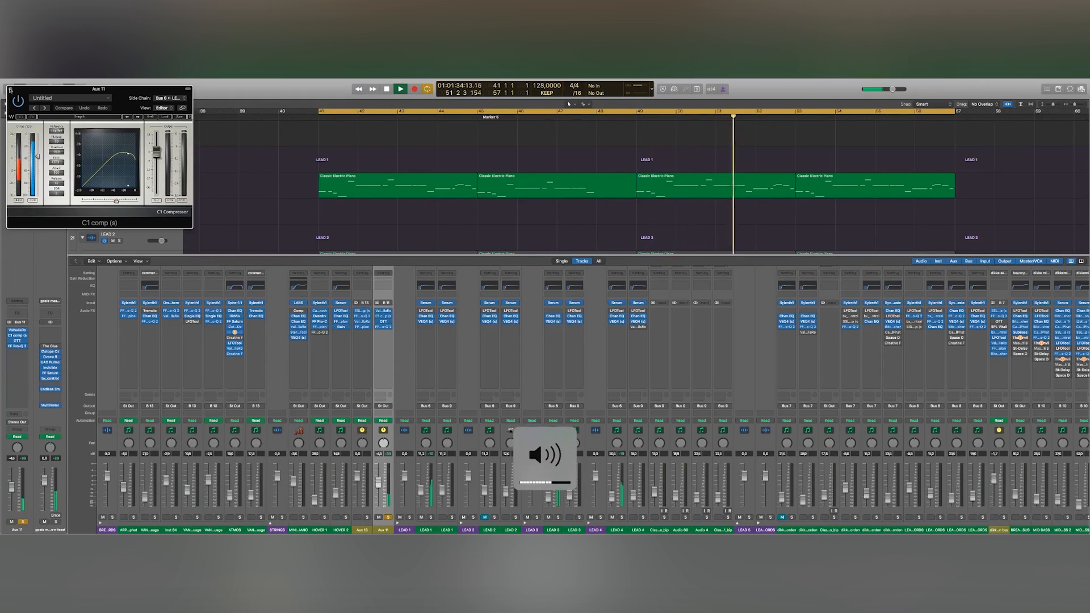
pyautogui.press('XF86AudioLowerVolume')
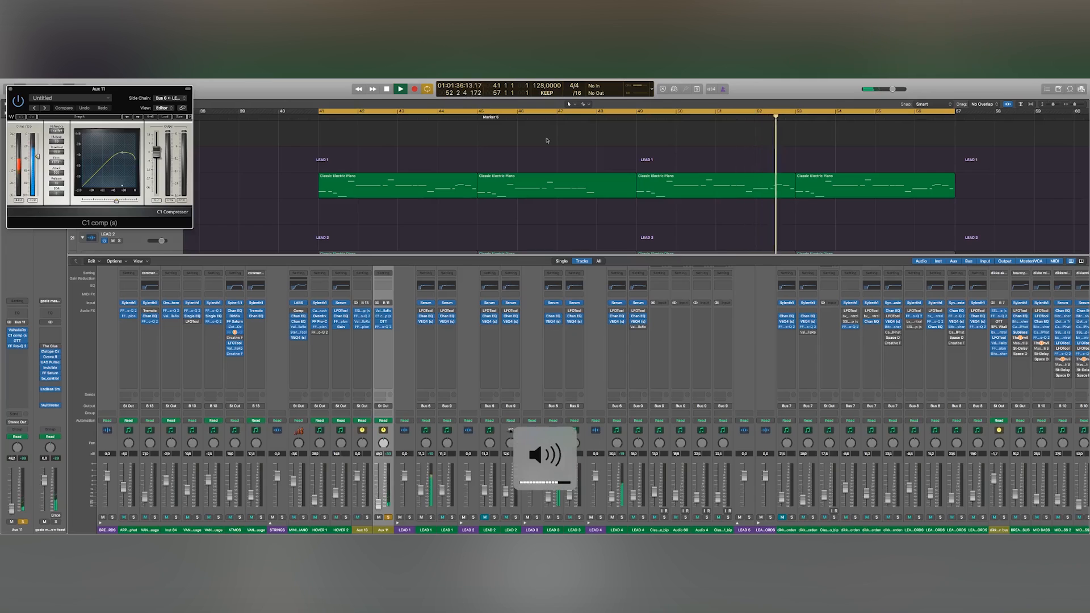
pyautogui.press('space')
pyautogui.click(556, 112)
pyautogui.doubleClick(554, 114)
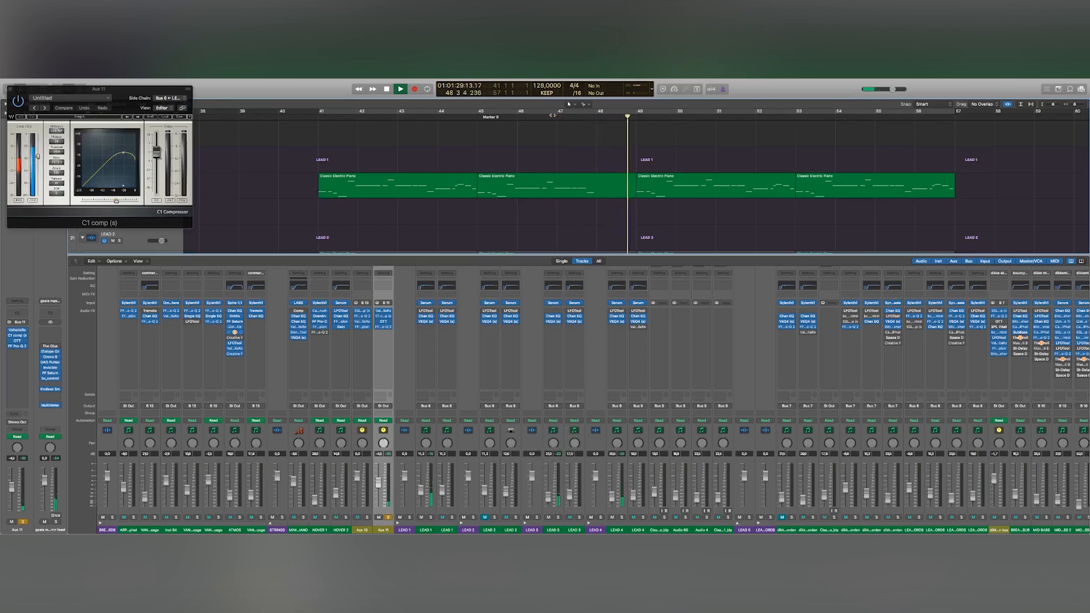
pyautogui.press('XF86AudioRaiseVolume')
pyautogui.press('space')
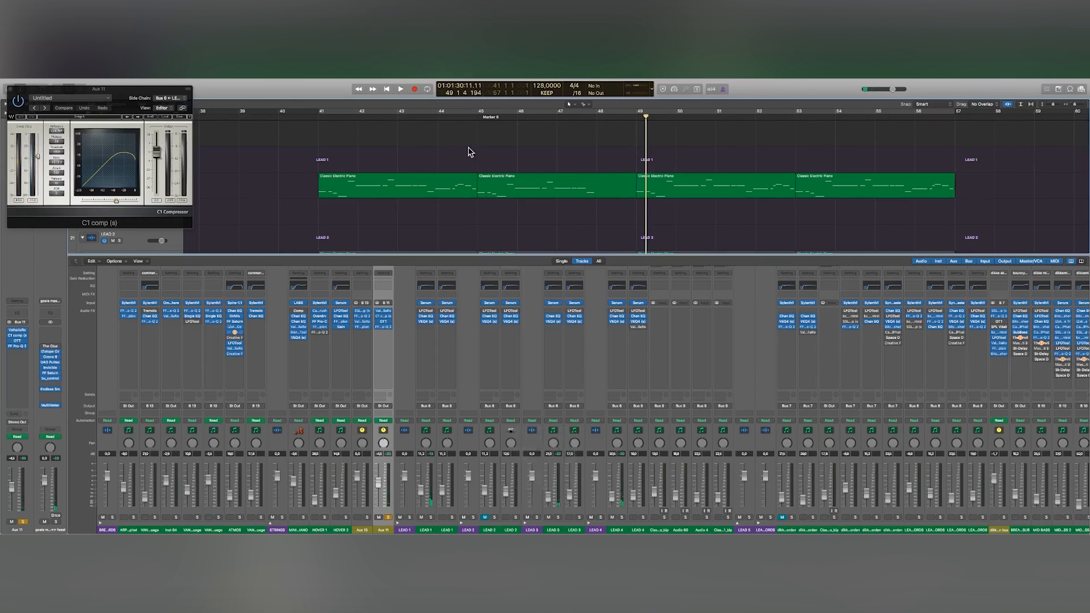
# Step: Close the C1 compressor and check the OTT and Pro-Q 2 plug-ins on Aux 11
pyautogui.scroll(1, 607, 121)
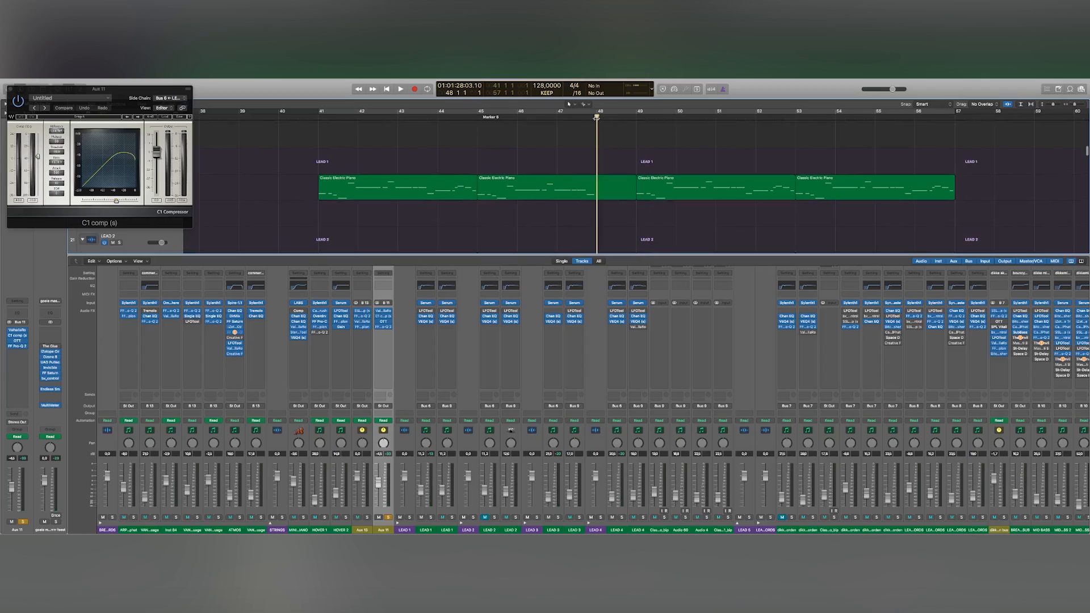
pyautogui.moveTo(32, 90); pyautogui.dragTo(399, 206)
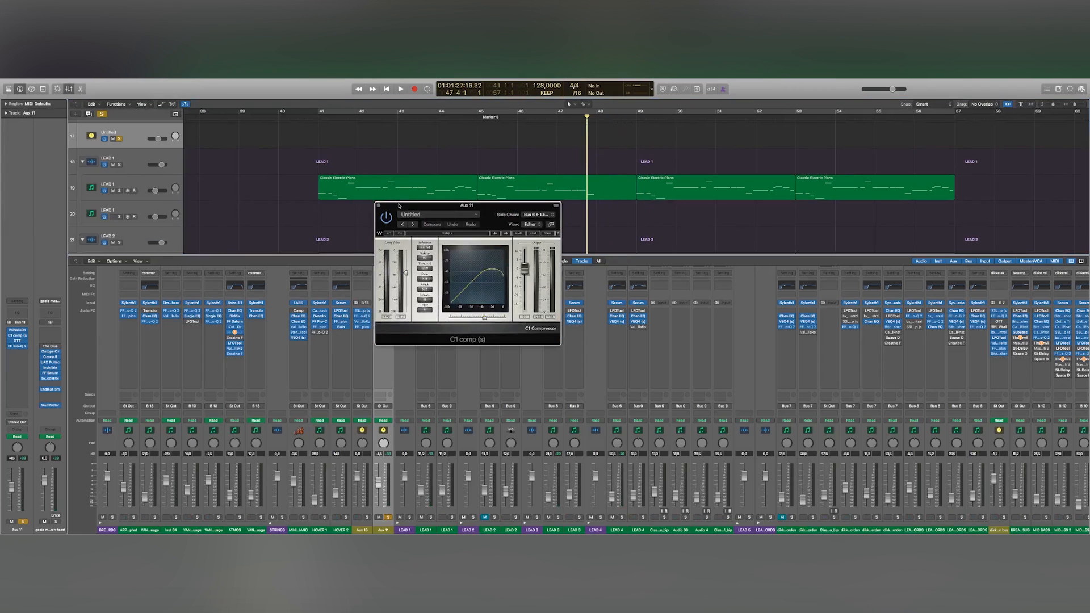
pyautogui.click(379, 206)
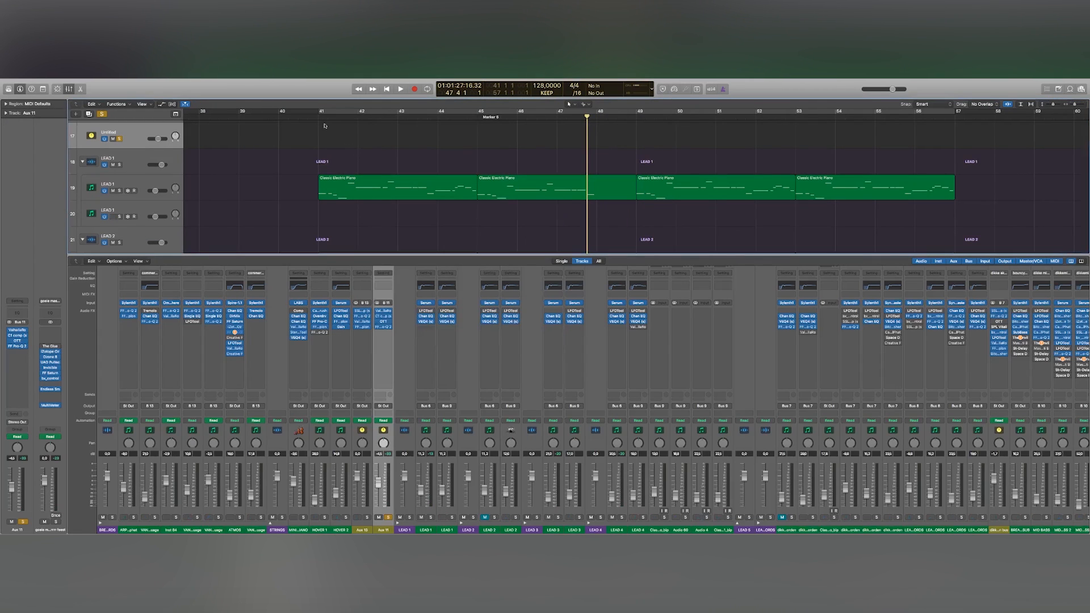
pyautogui.click(383, 322)
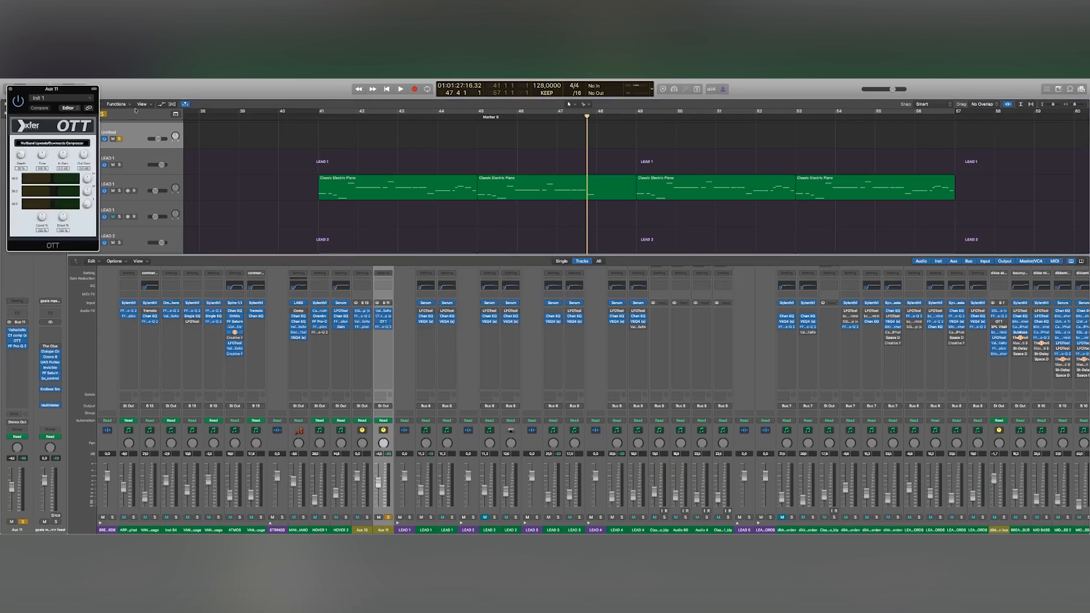
pyautogui.click(10, 89)
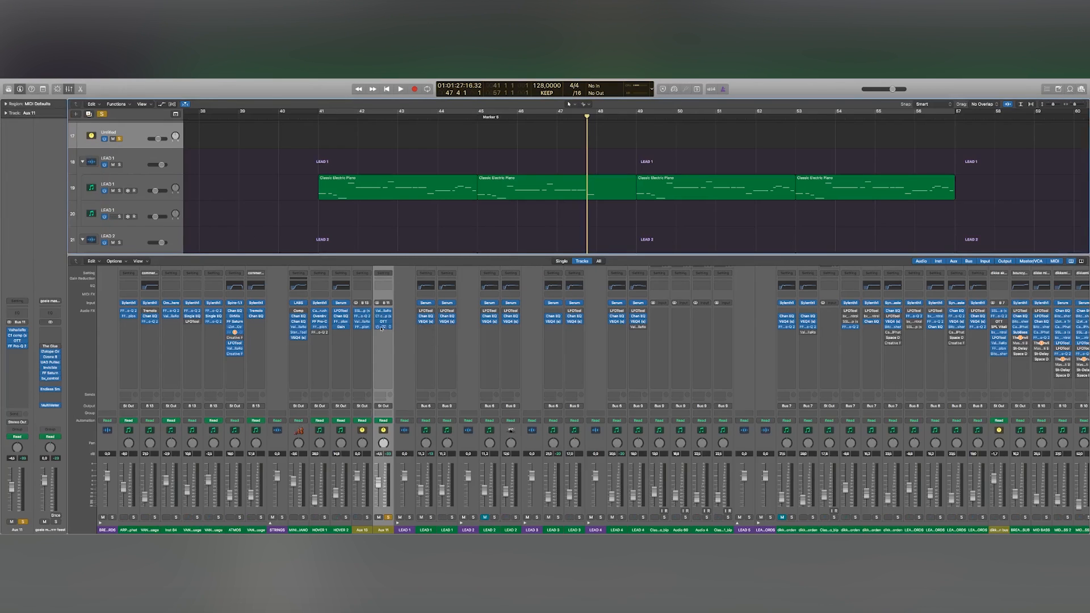
pyautogui.click(382, 327)
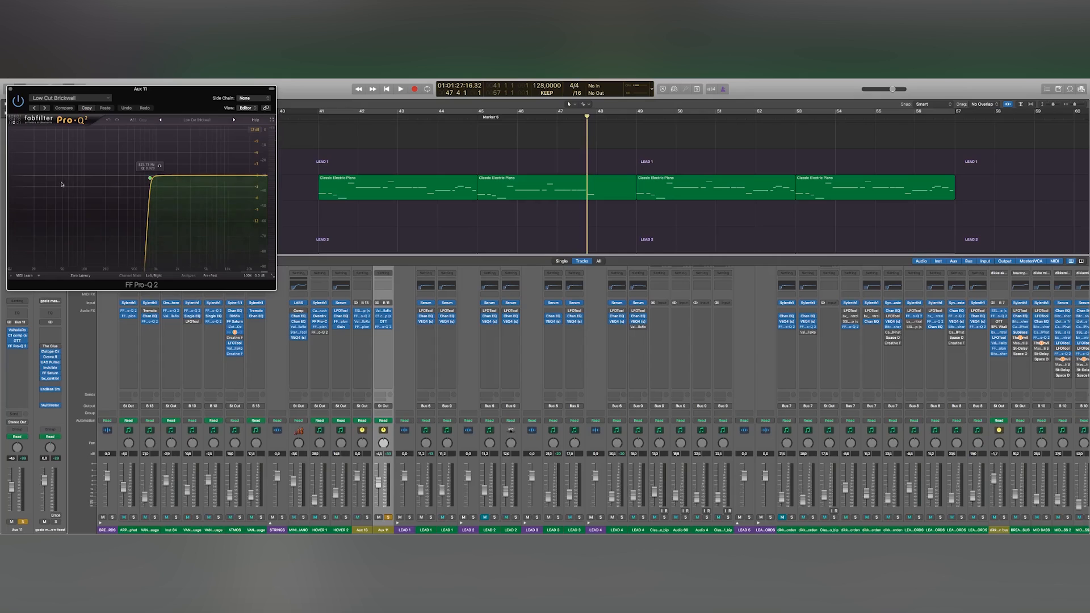
pyautogui.click(10, 89)
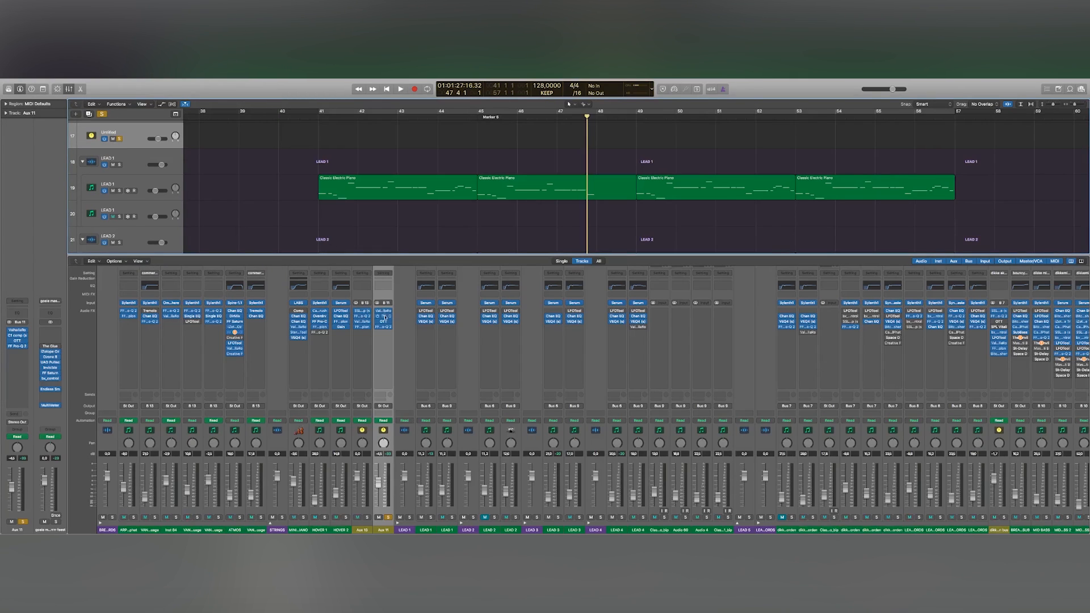
# Step: Close the mixer and play the full mix from bar 40 while looking over the whole arrangement
pyautogui.click(69, 89)
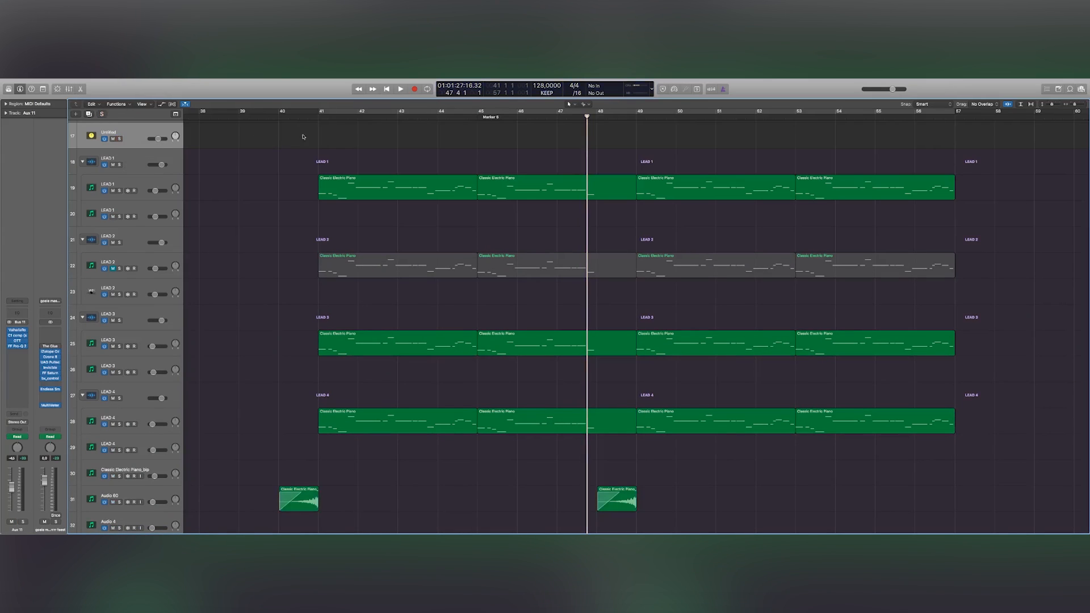
pyautogui.moveTo(306, 115); pyautogui.dragTo(284, 116)
pyautogui.press('space')
pyautogui.press('XF86AudioRaiseVolume')
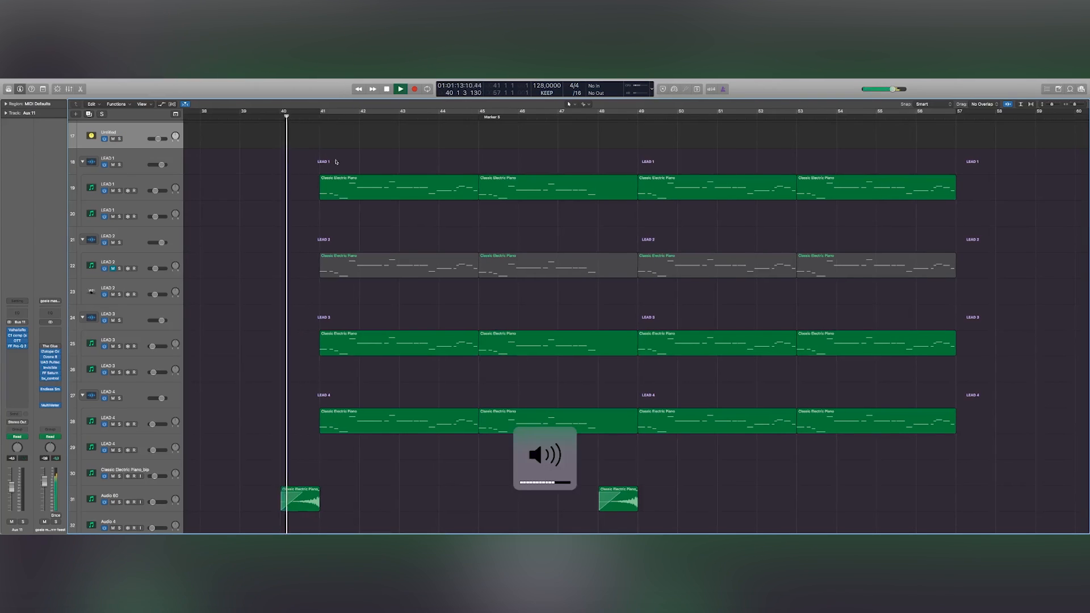
pyautogui.moveTo(1074, 104); pyautogui.dragTo(1048, 105)
pyautogui.hscroll(-10, 455, 238)
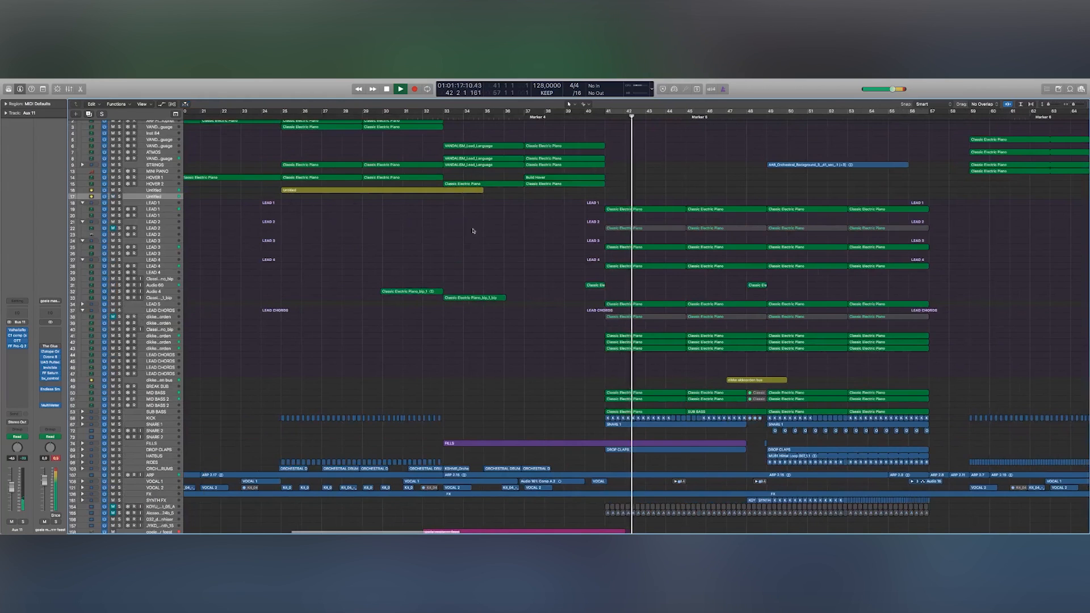
pyautogui.hscroll(-10, 482, 227)
pyautogui.hscroll(12, 482, 227)
pyautogui.press('XF86AudioLowerVolume')
pyautogui.press('space')
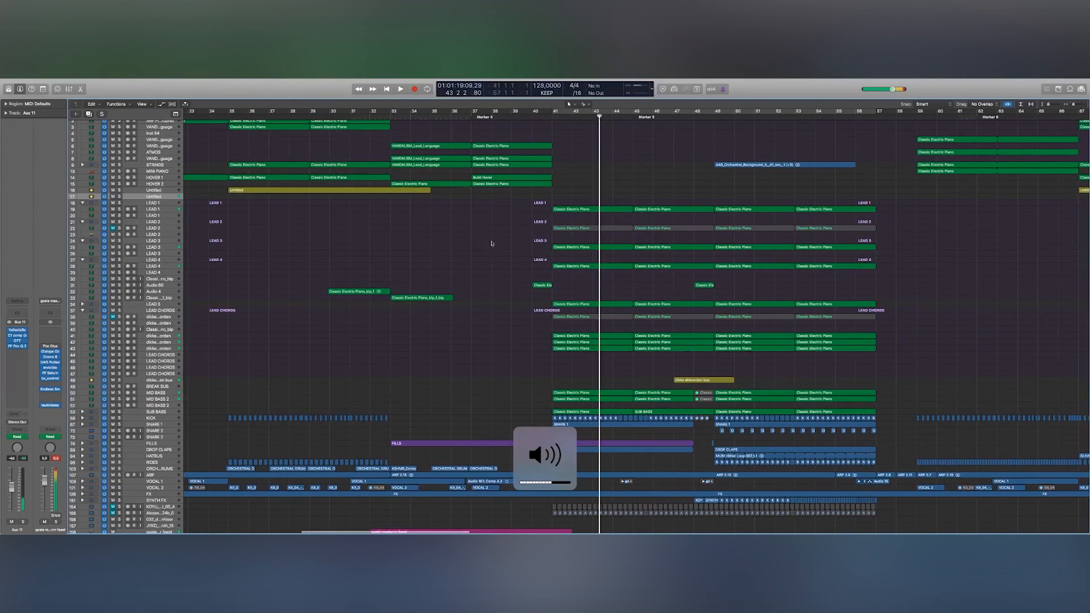
# Step: Solo the three active "dikke akkoorden" chord tracks, play them briefly from bar 41, and turn the solos off
pyautogui.hscroll(4, 492, 244)
pyautogui.click(154, 336)
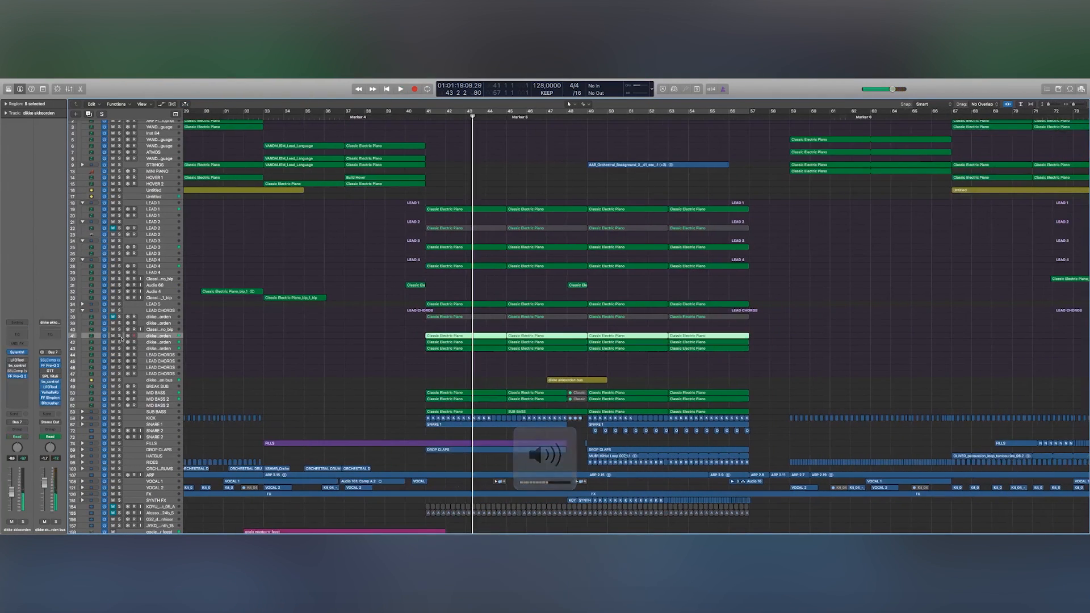
pyautogui.moveTo(120, 335); pyautogui.dragTo(120, 352)
pyautogui.click(120, 341)
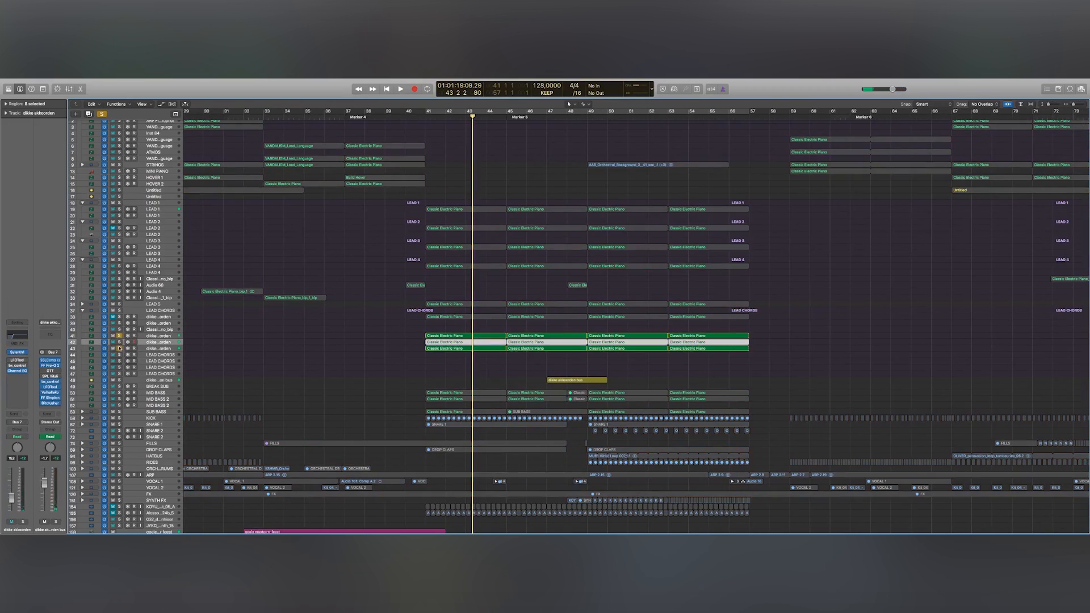
pyautogui.click(119, 348)
pyautogui.click(429, 112)
pyautogui.press('space')
pyautogui.press('XF86AudioLowerVolume')
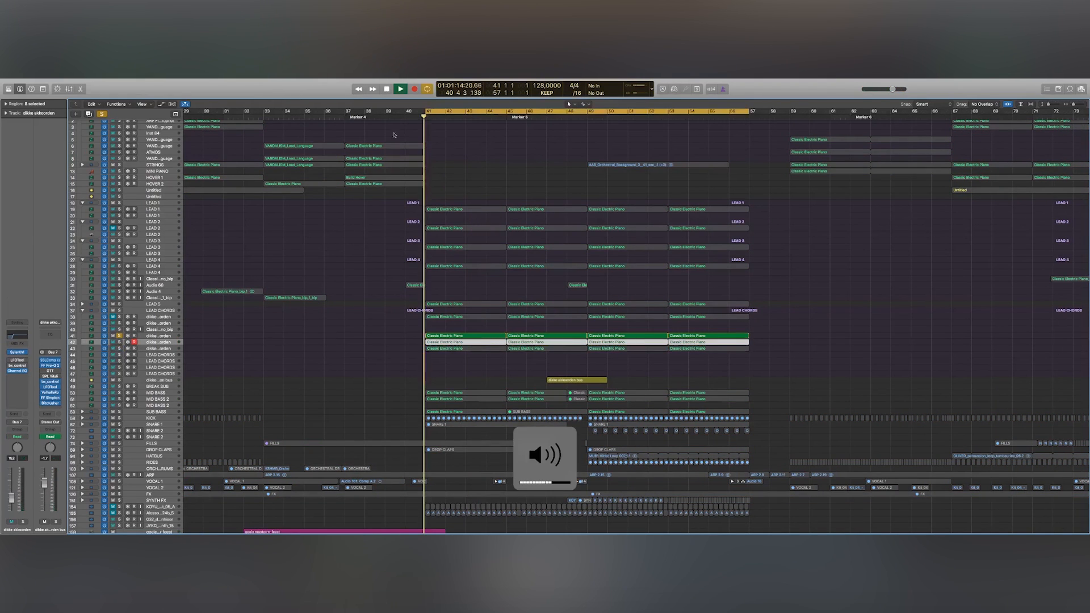
pyautogui.press('space')
pyautogui.click(119, 335)
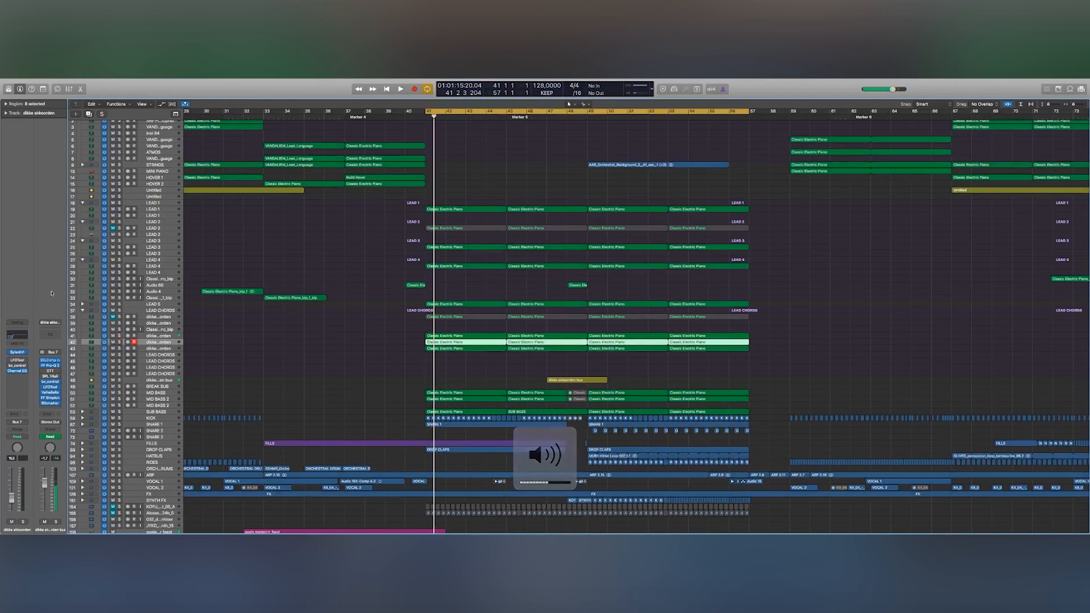
# Step: Collapse the LEAD CHORDS, LEAD 4, LEAD 3, LEAD 2 and LEAD 1 track stacks
pyautogui.click(83, 311)
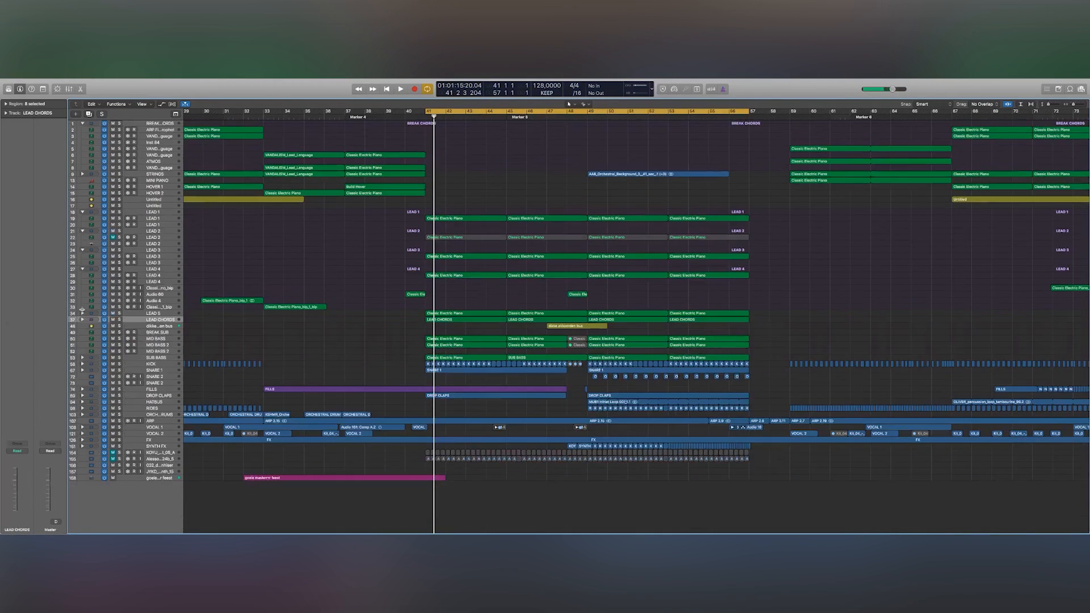
pyautogui.click(82, 270)
pyautogui.click(82, 251)
pyautogui.click(82, 231)
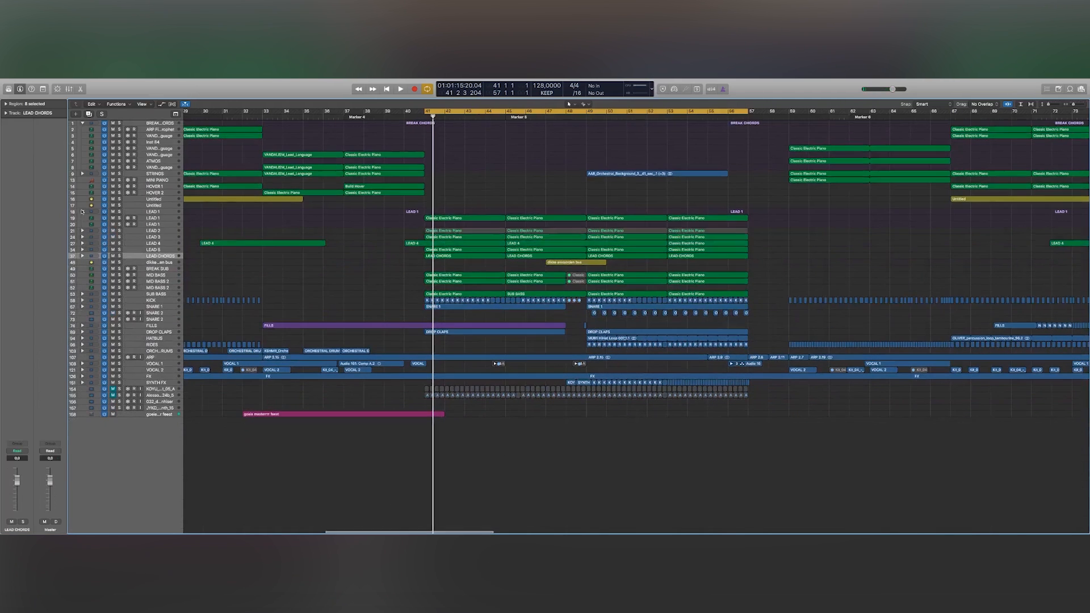
pyautogui.click(83, 212)
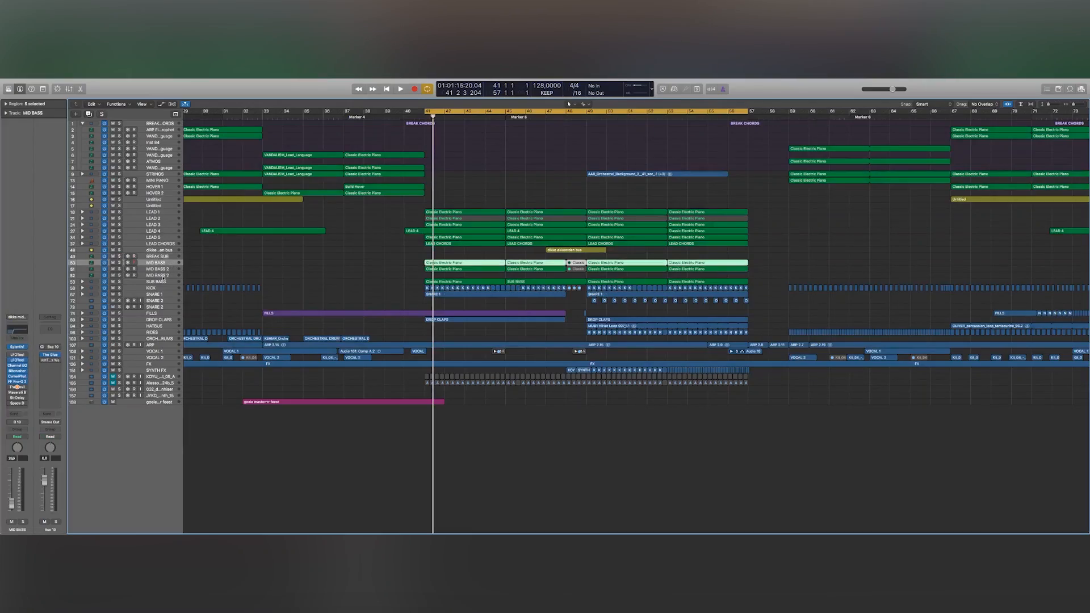
# Step: Expand the SUB BASS track stack, solo and play it, and select its first SUB BASS track
pyautogui.click(162, 280)
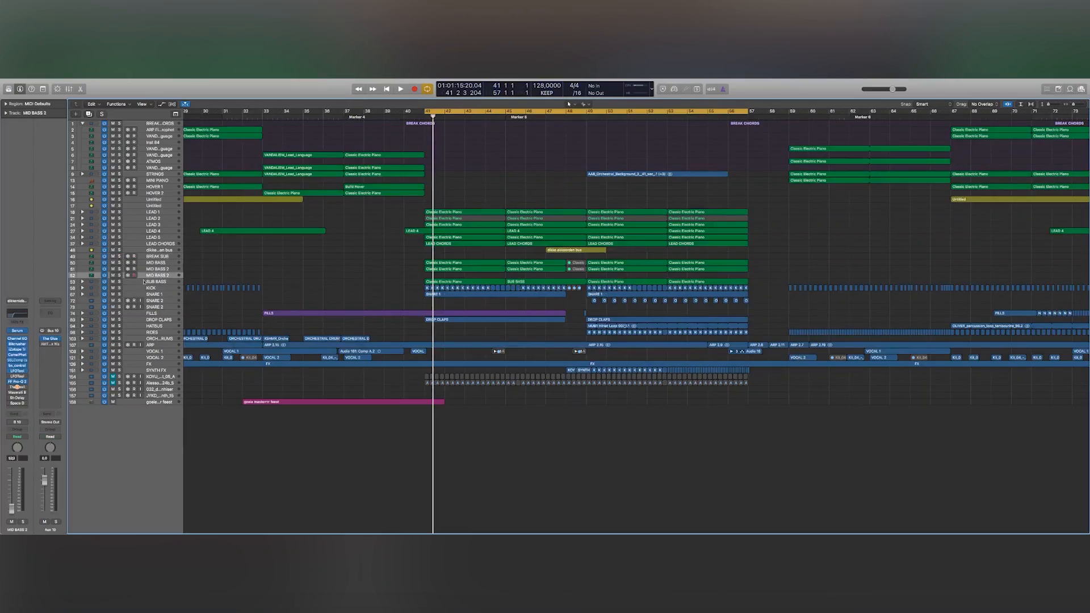
pyautogui.click(82, 282)
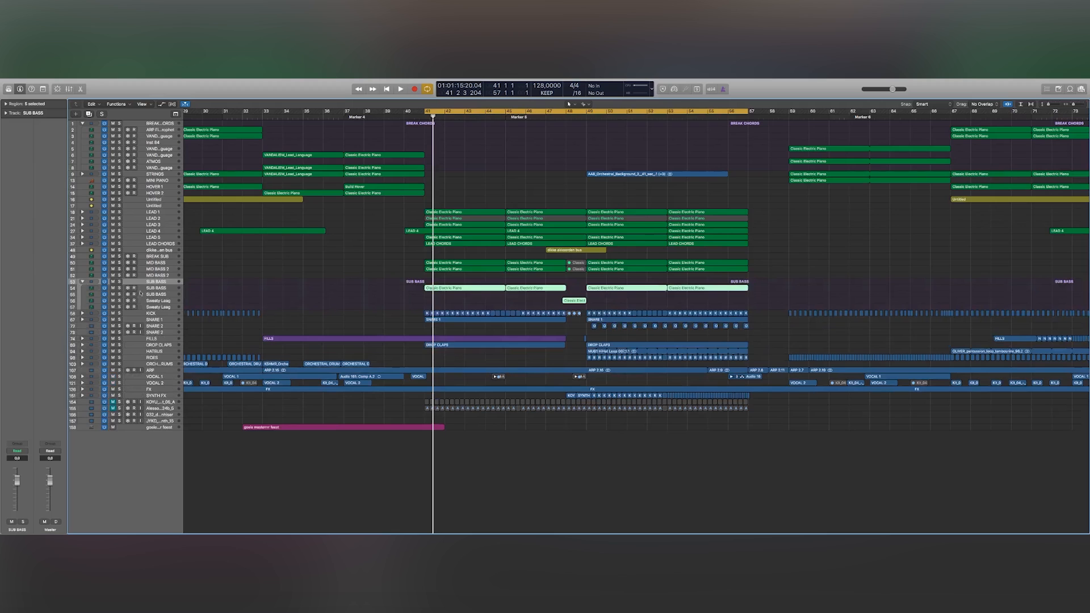
pyautogui.click(120, 281)
pyautogui.press('space')
pyautogui.press('F12')
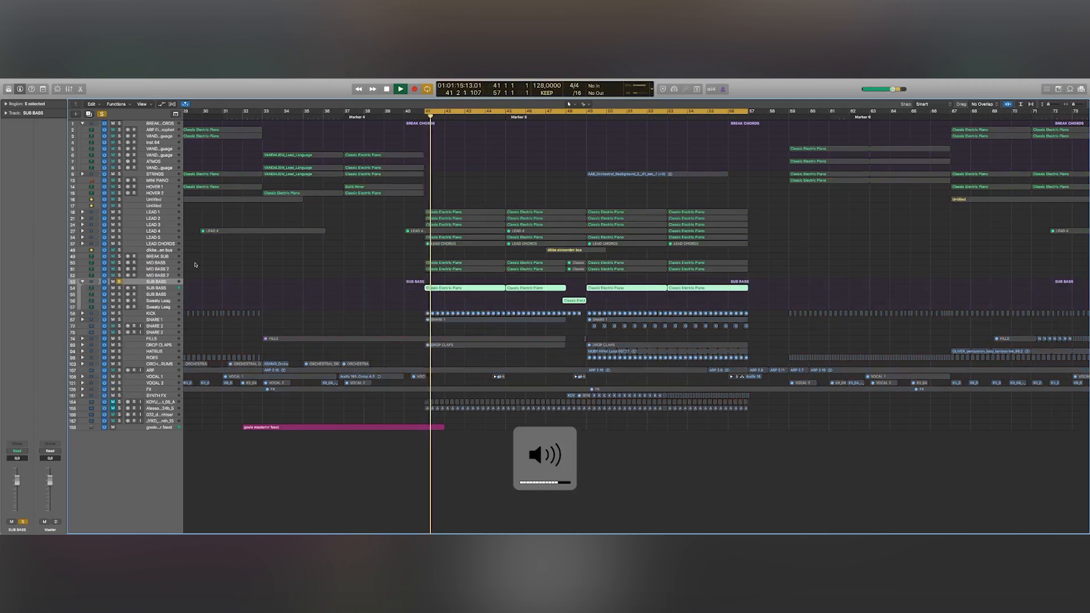
pyautogui.click(167, 289)
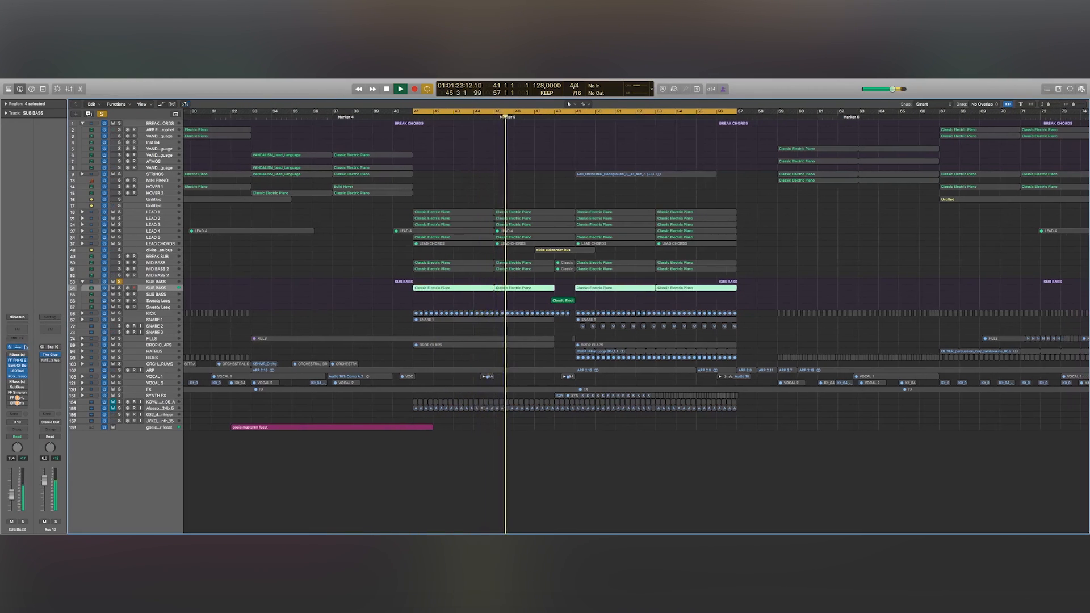
# Step: Check the Pro-Q 2 equalizer on the SUB BASS track during playback, and close it
pyautogui.click(18, 361)
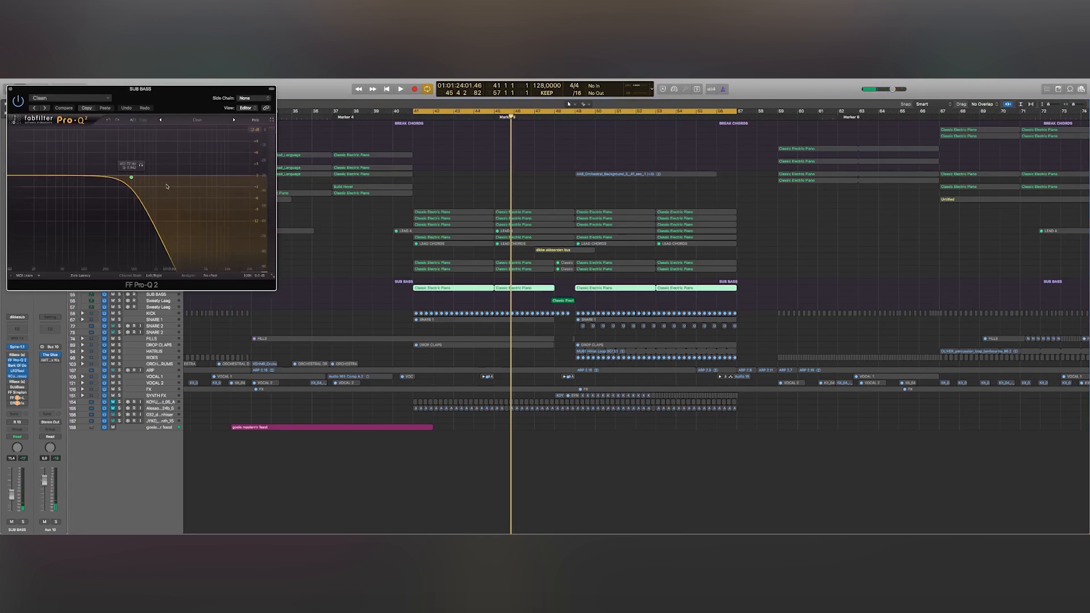
pyautogui.press('space')
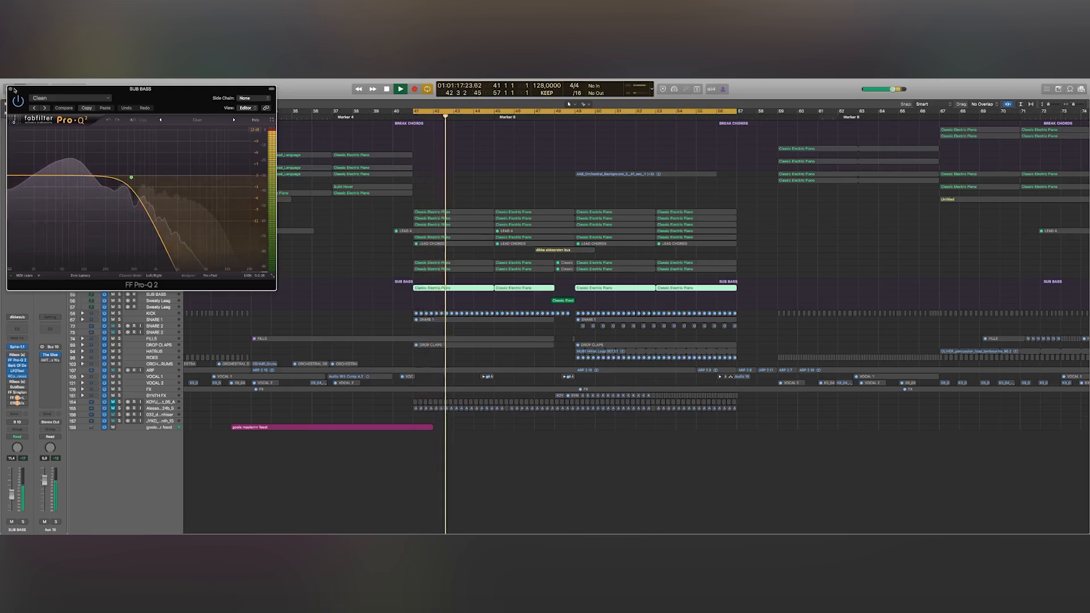
pyautogui.click(14, 89)
pyautogui.press('space')
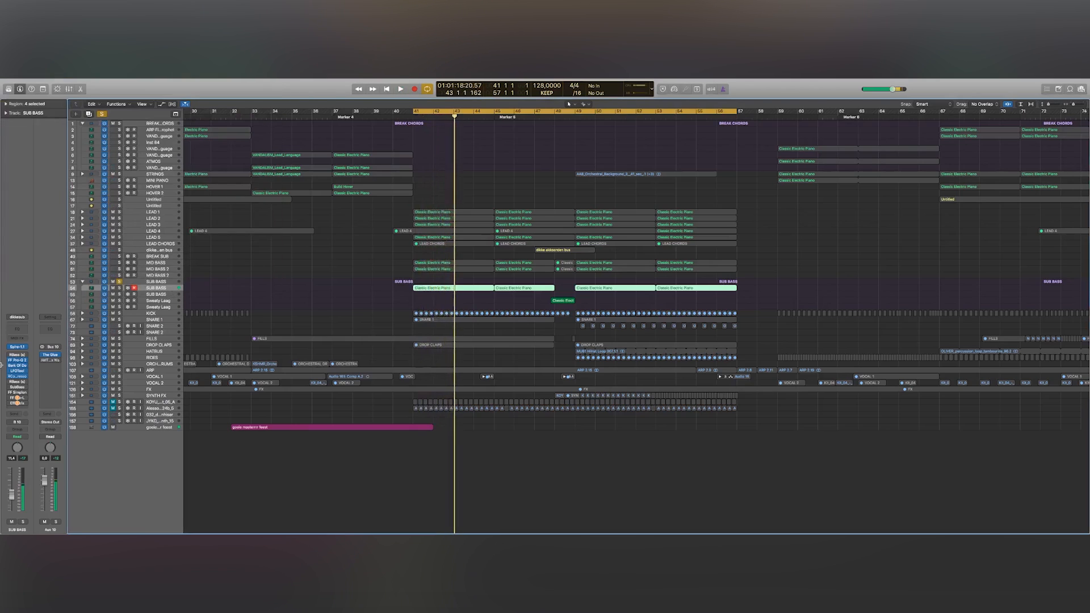
# Step: Open Bark Of Dog 2 on the SUB BASS track, insert a stereo Waves RBass after it, and close the RBass window
pyautogui.click(18, 366)
pyautogui.moveTo(128, 92); pyautogui.dragTo(570, 198)
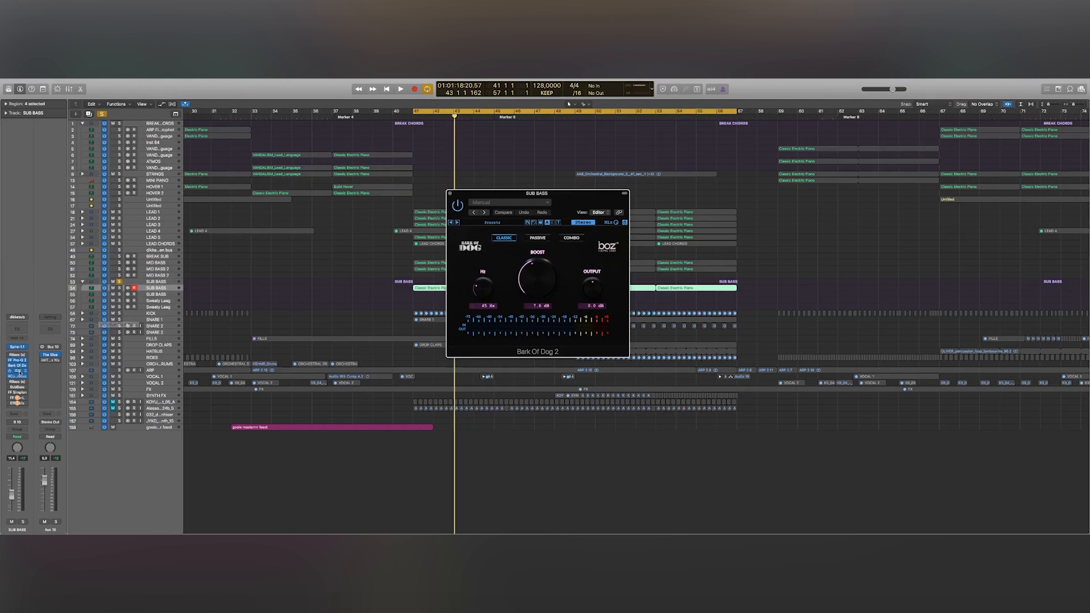
pyautogui.click(23, 369)
pyautogui.moveTo(46, 501)
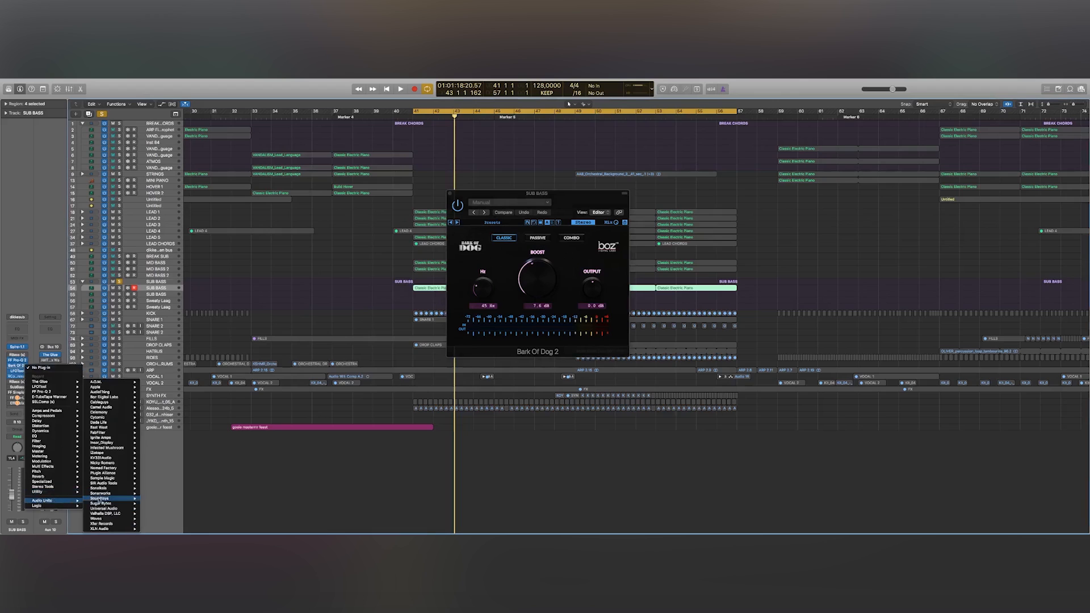
pyautogui.moveTo(97, 518)
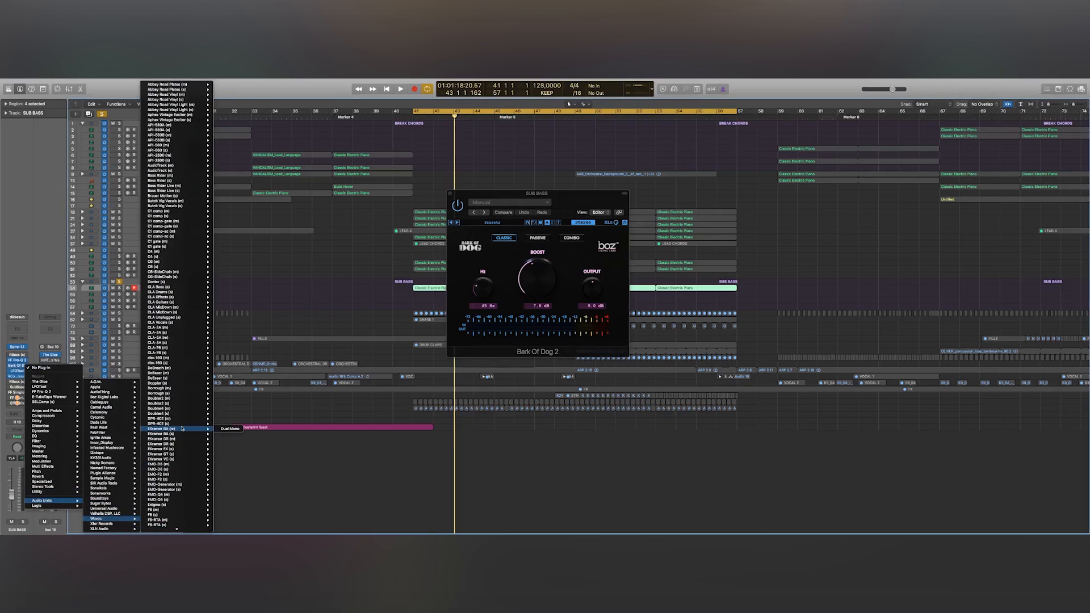
pyautogui.scroll(-15, 180, 434)
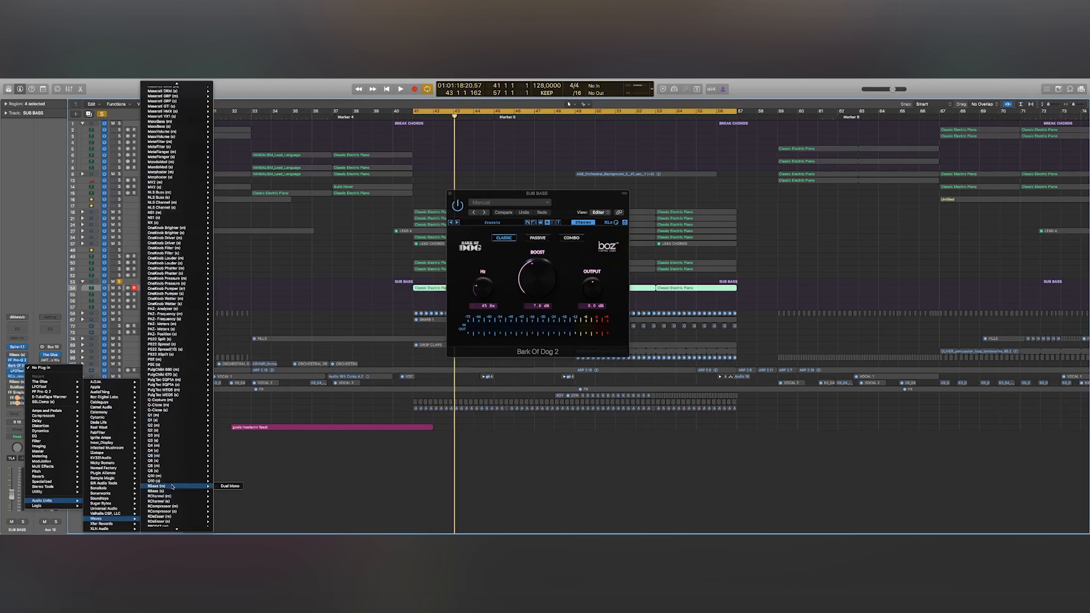
pyautogui.click(225, 491)
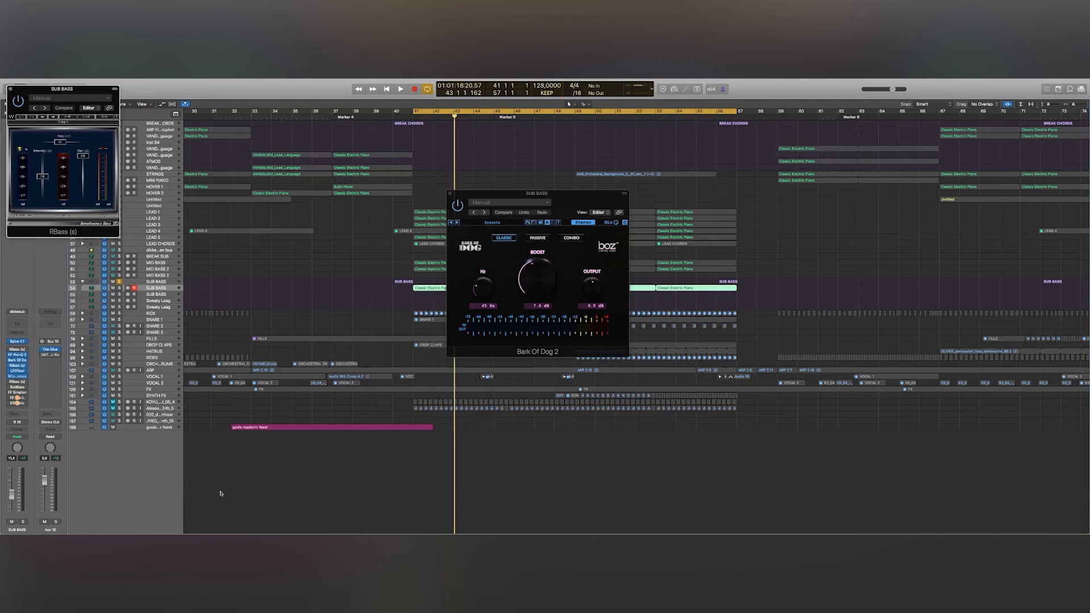
pyautogui.moveTo(89, 92); pyautogui.dragTo(306, 248)
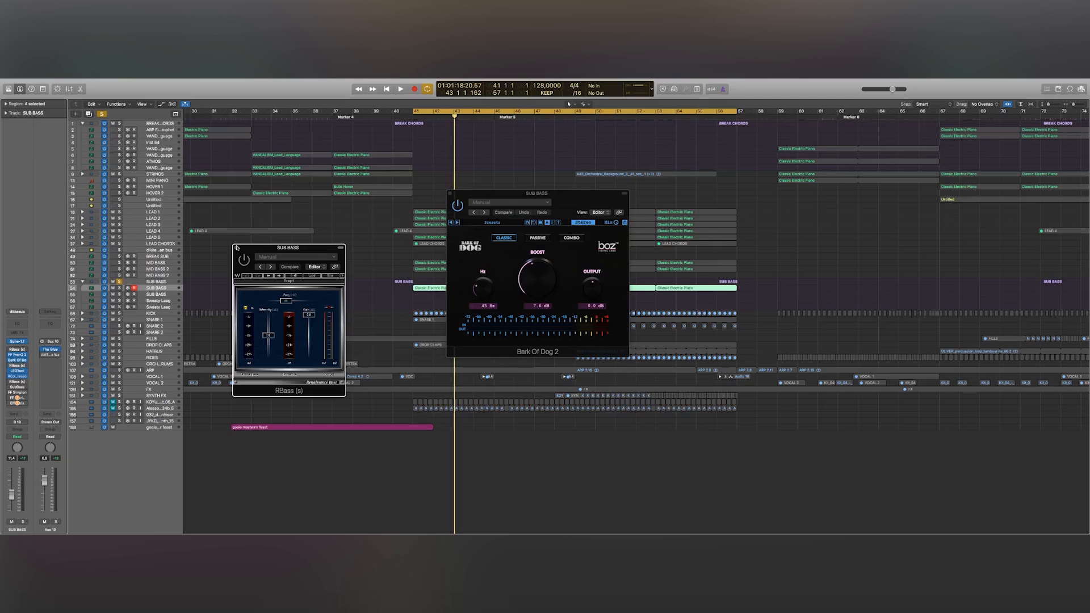
pyautogui.click(237, 248)
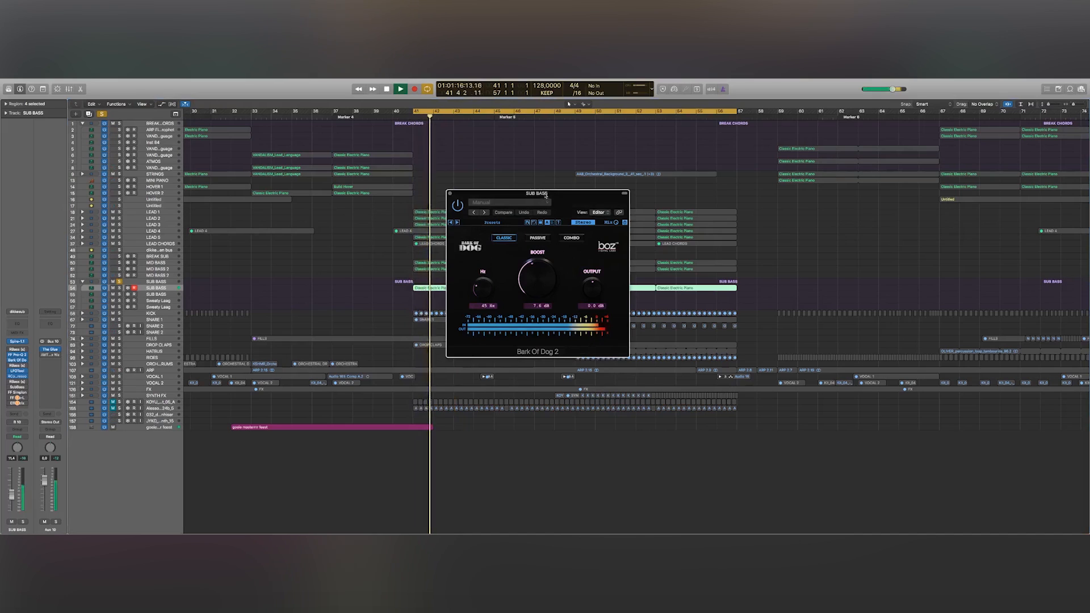
# Step: Audition Bark Of Dog 2 on the SUB BASS track by bypassing and re-enabling it during playback, then close it and stop
pyautogui.moveTo(546, 196); pyautogui.dragTo(496, 248)
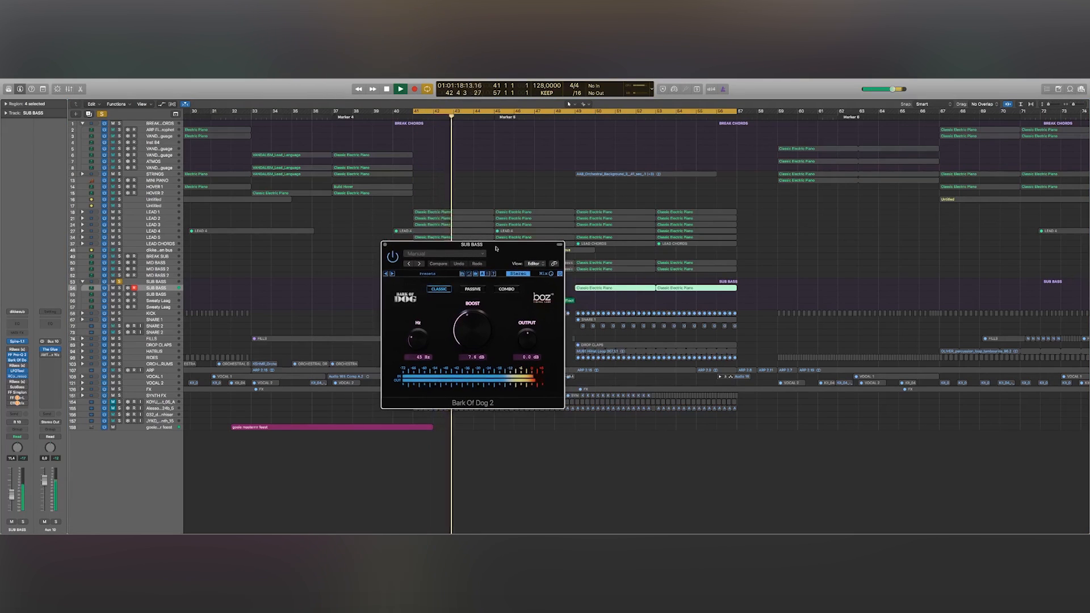
pyautogui.moveTo(420, 340)
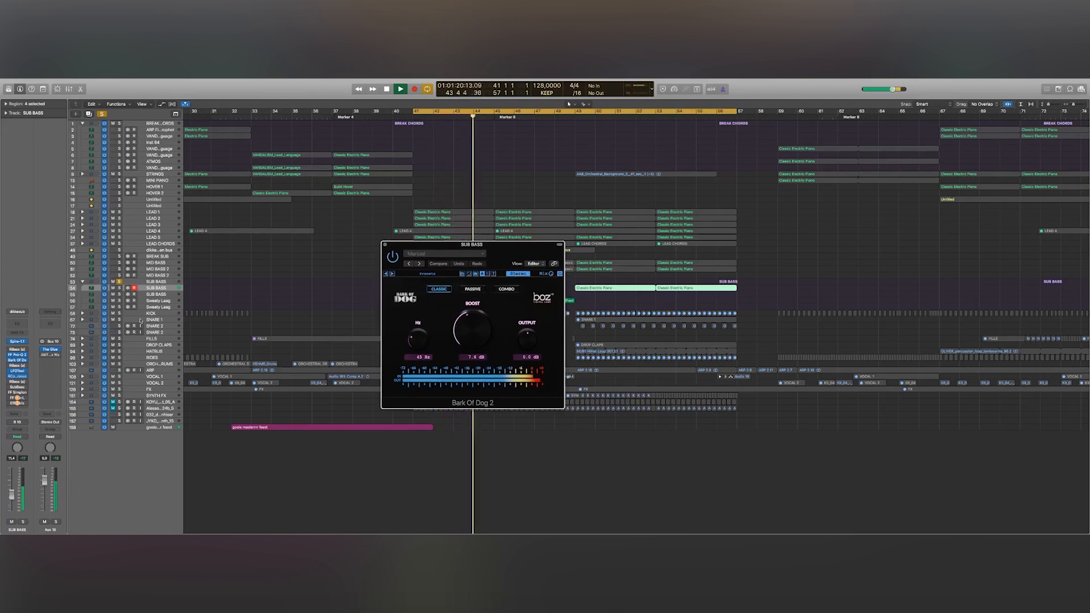
pyautogui.click(154, 282)
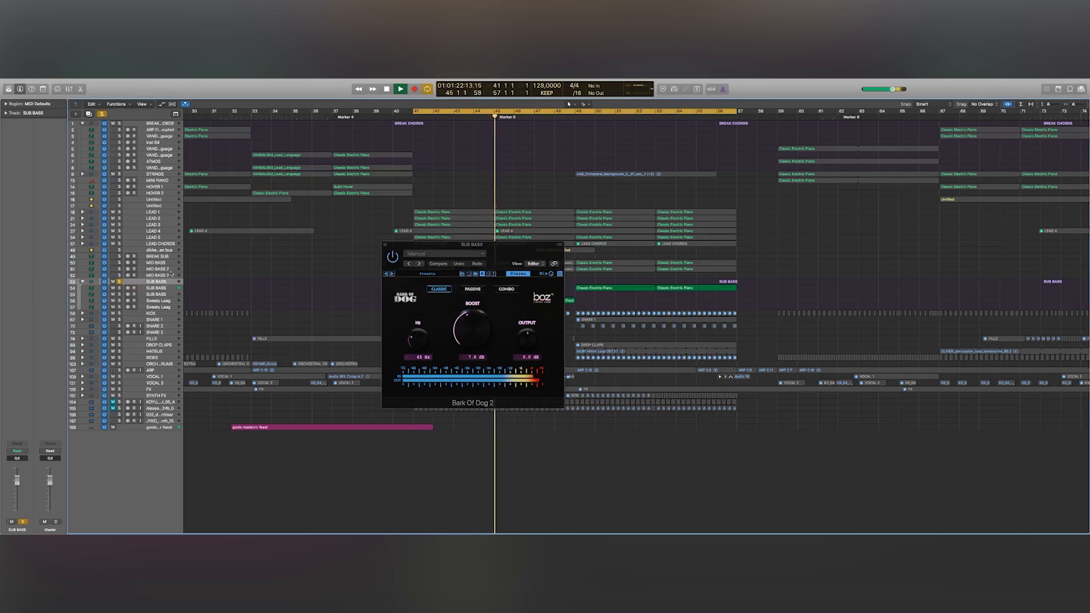
pyautogui.click(158, 288)
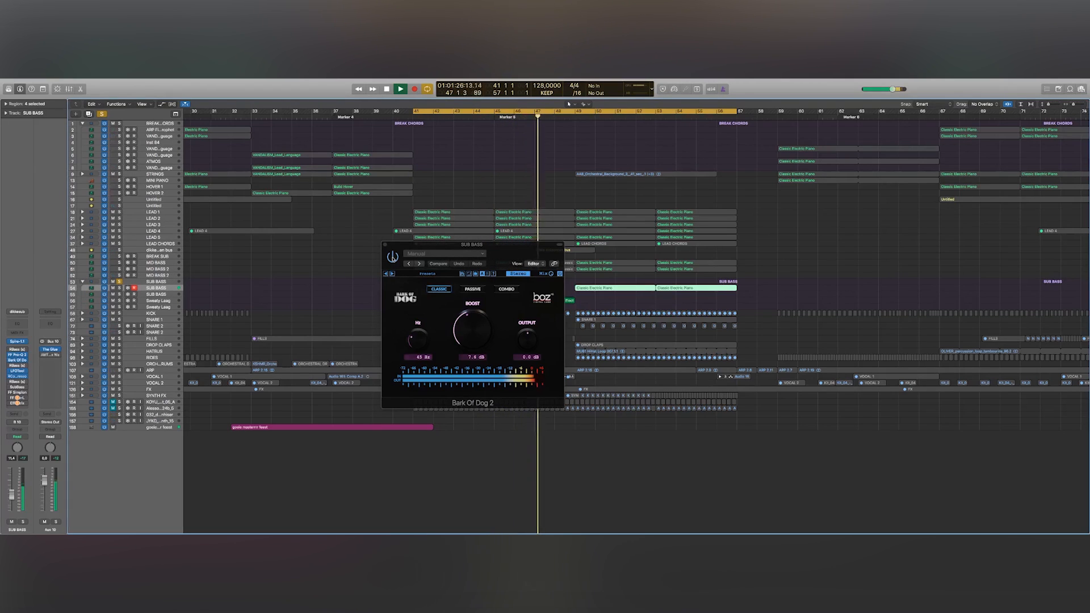
pyautogui.click(393, 259)
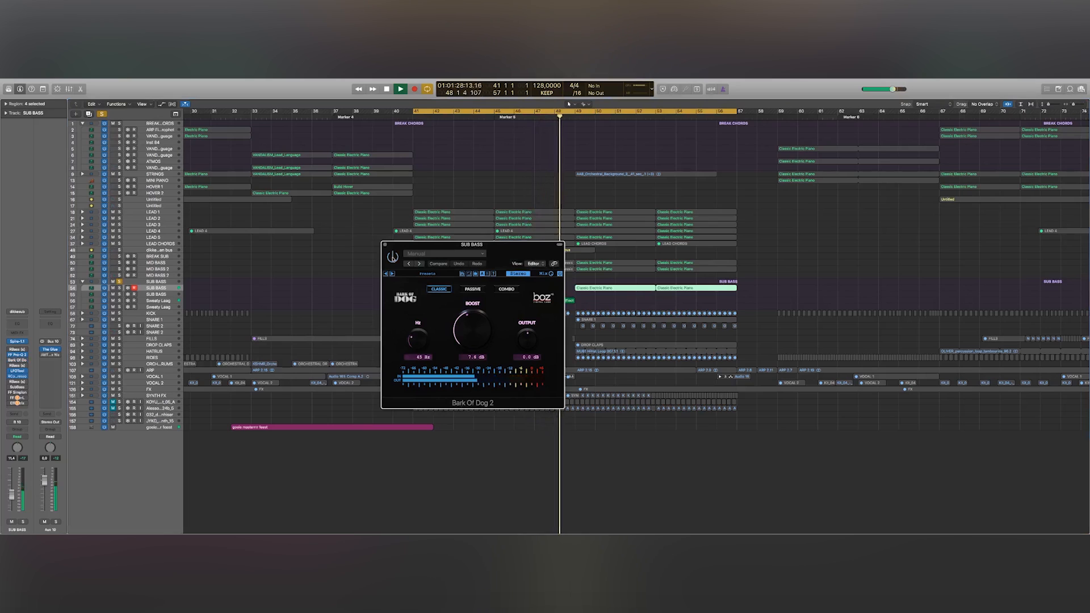
pyautogui.press('XF86AudioRaiseVolume')
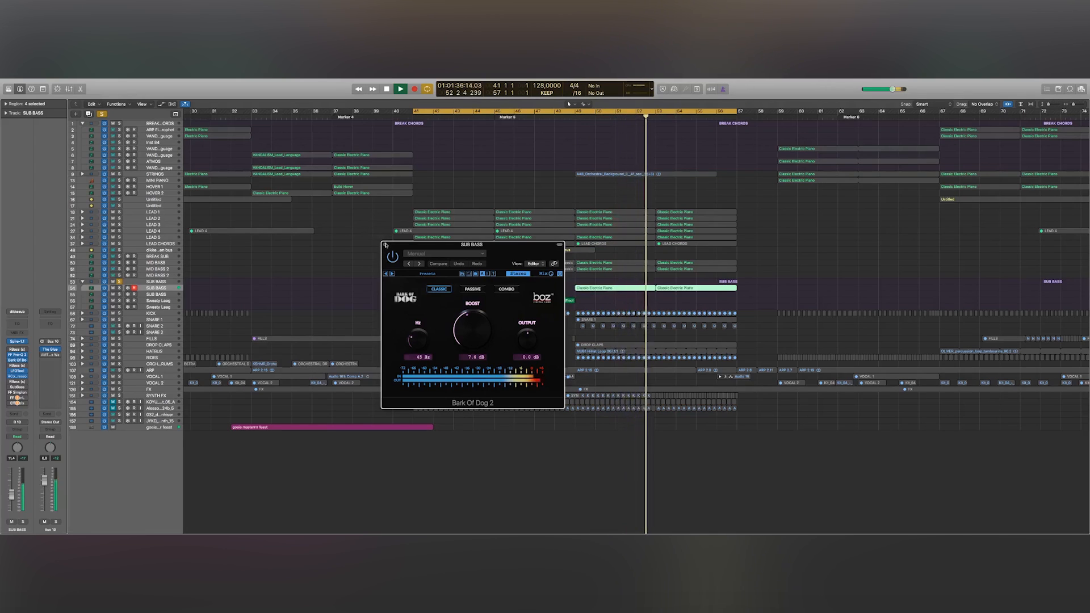
pyautogui.click(386, 245)
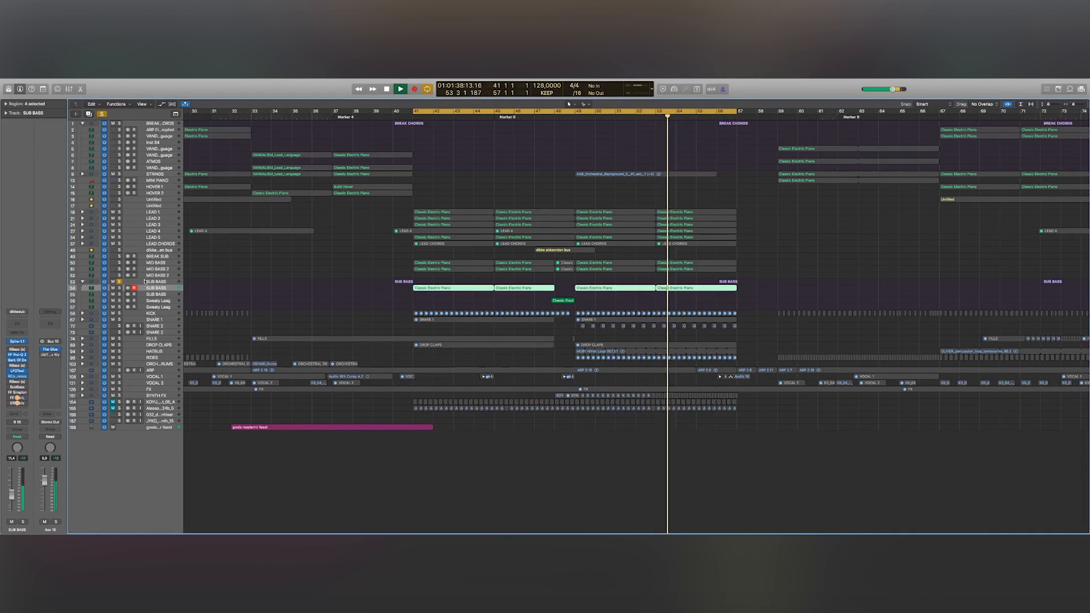
pyautogui.press('space')
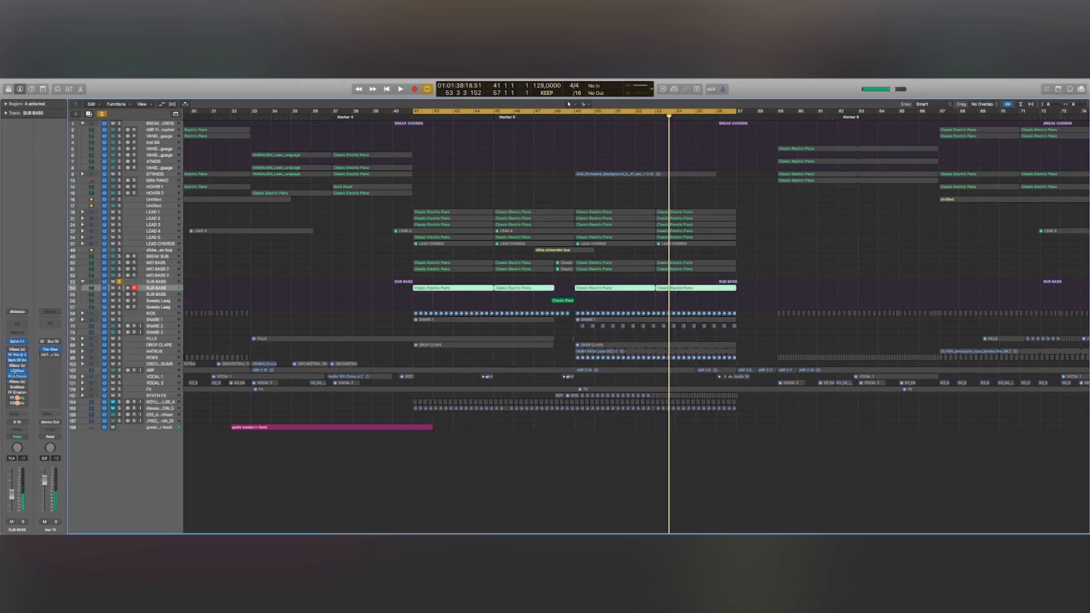
# Step: Open LFOTool on the SUB BASS track and examine its volume curve during a short playback
pyautogui.click(17, 372)
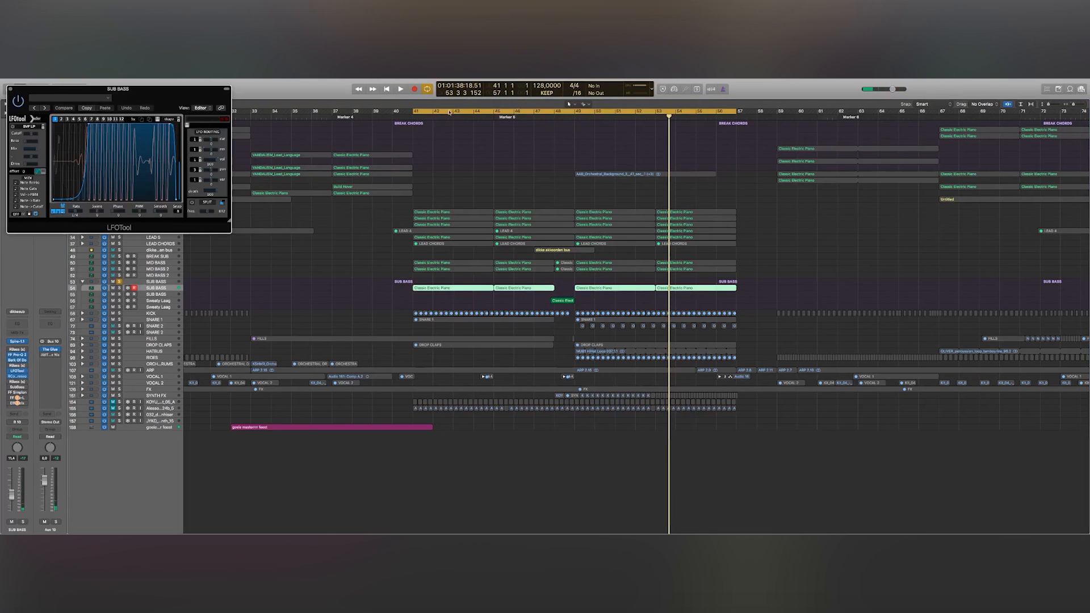
pyautogui.press('space')
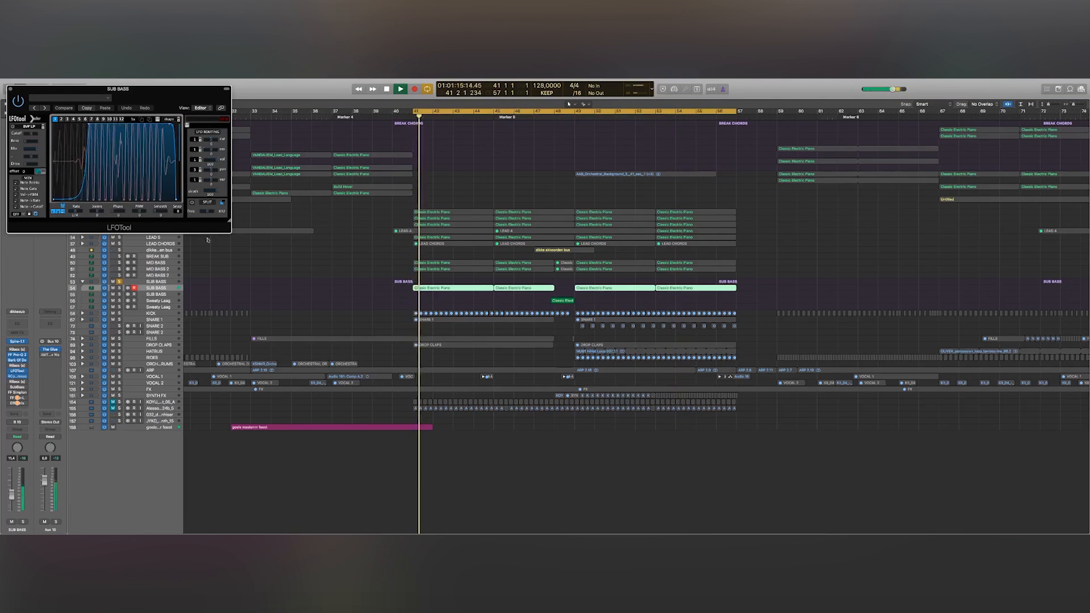
pyautogui.moveTo(162, 87); pyautogui.dragTo(555, 247)
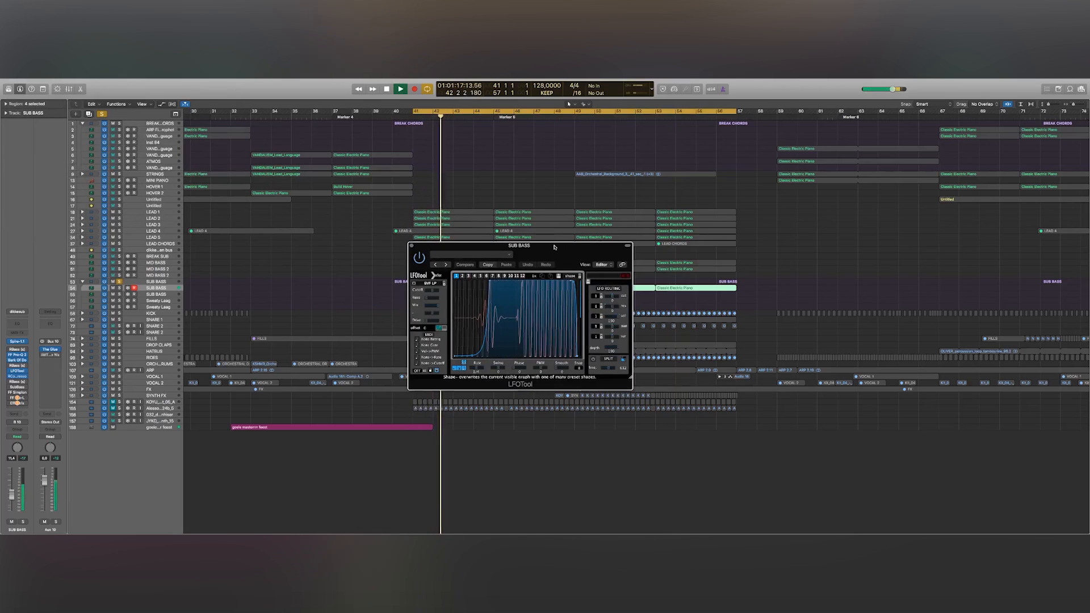
pyautogui.press('space')
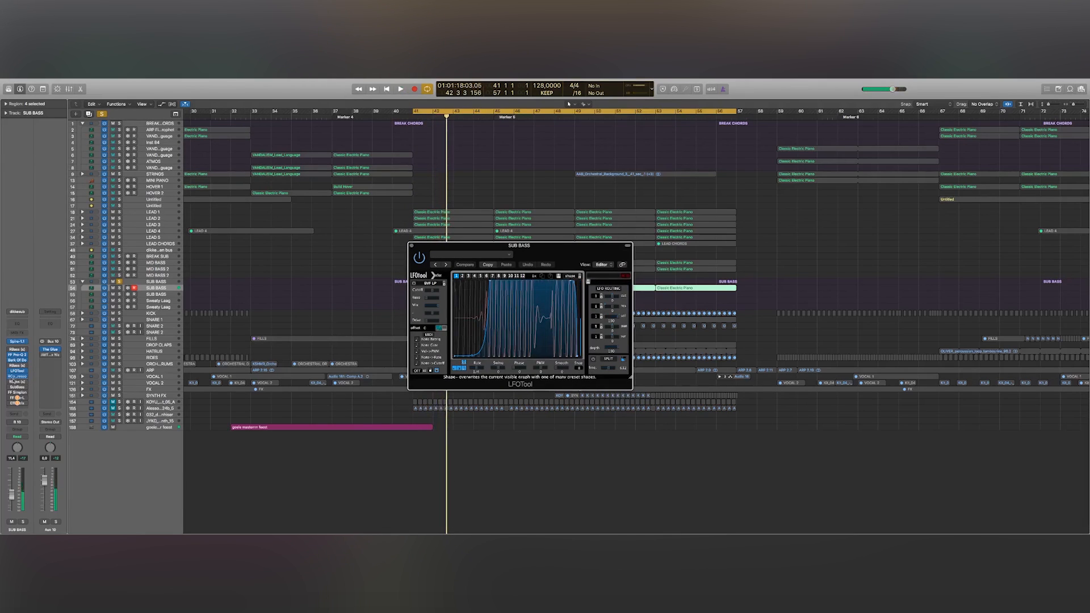
# Step: Open RCompressor on the SUB BASS track, close LFOTool, and check the compressor during short playbacks from bar 41
pyautogui.click(17, 377)
pyautogui.moveTo(86, 92); pyautogui.dragTo(258, 309)
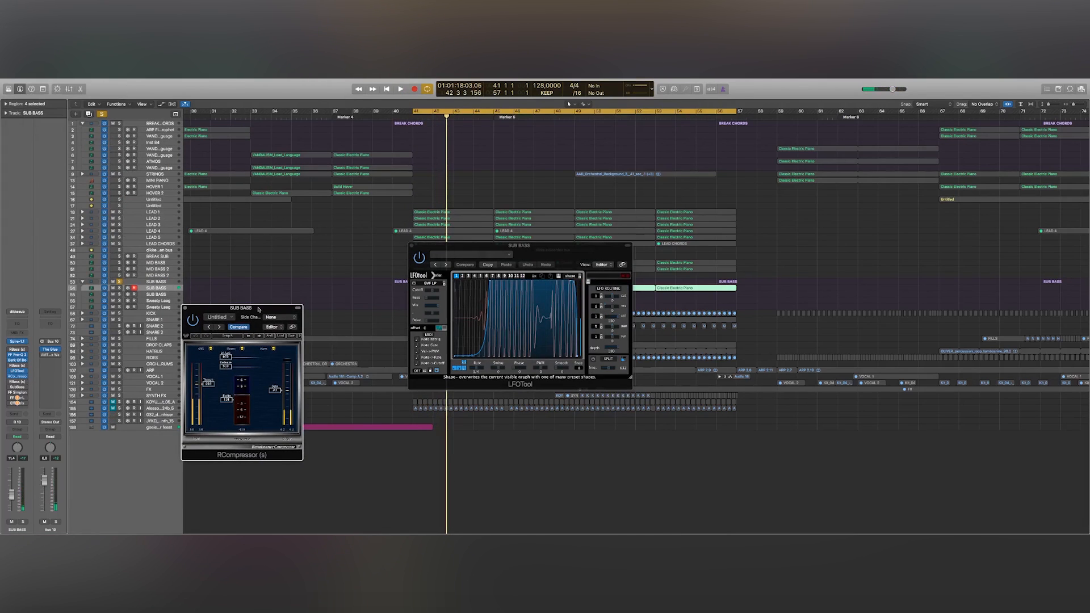
pyautogui.click(412, 246)
pyautogui.press('space')
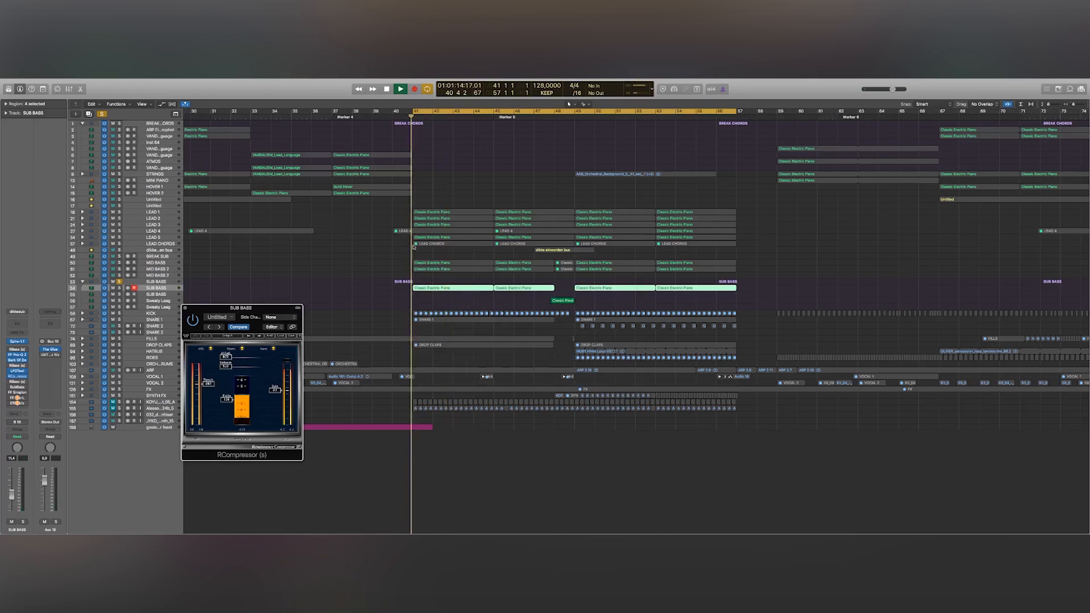
pyautogui.press('space')
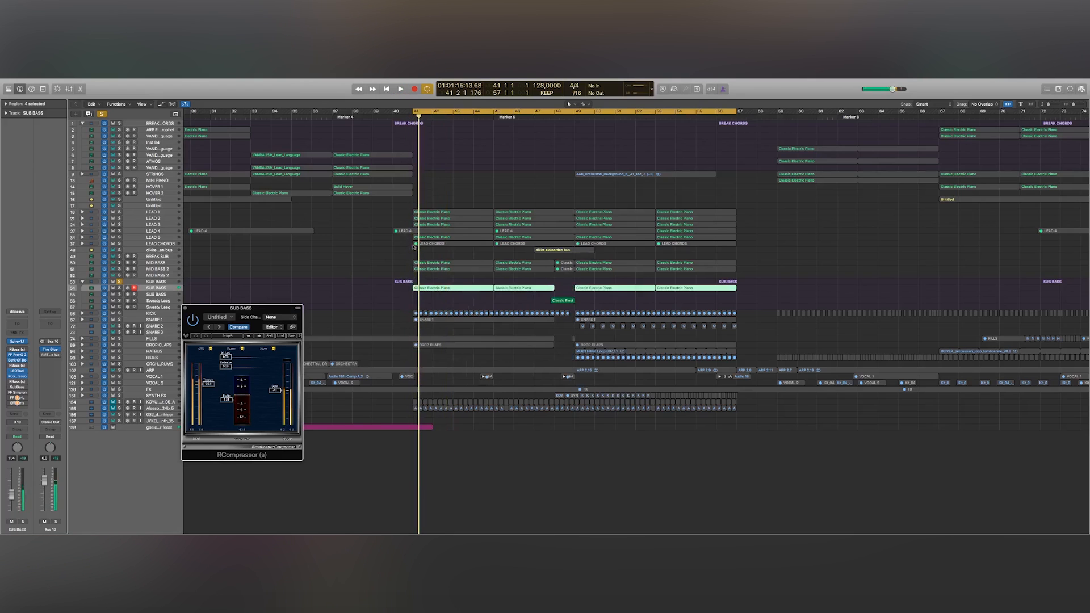
pyautogui.press('space')
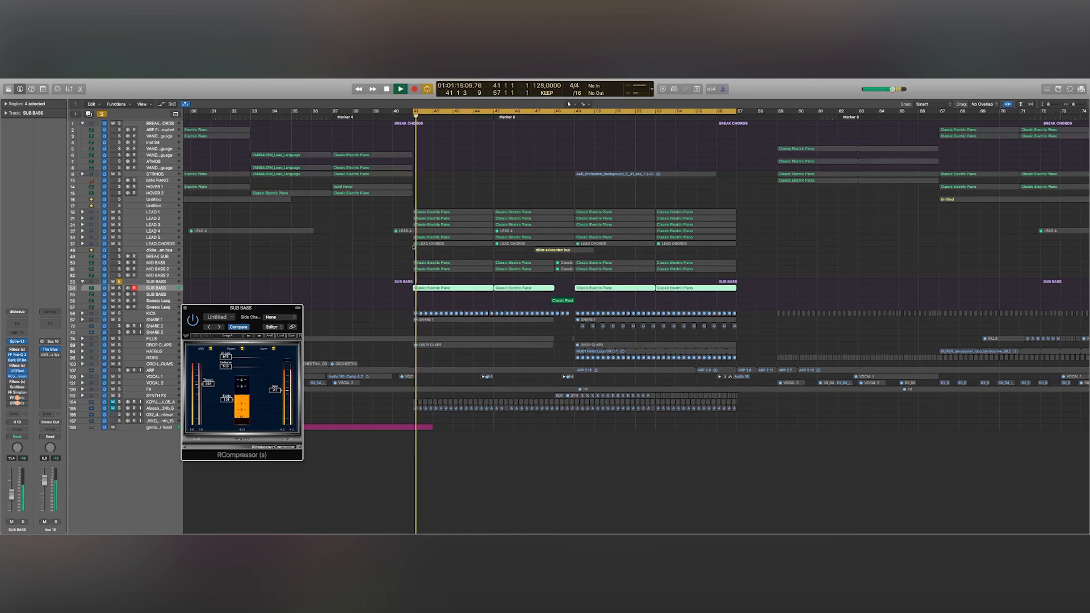
pyautogui.press('XF86AudioRaiseVolume')
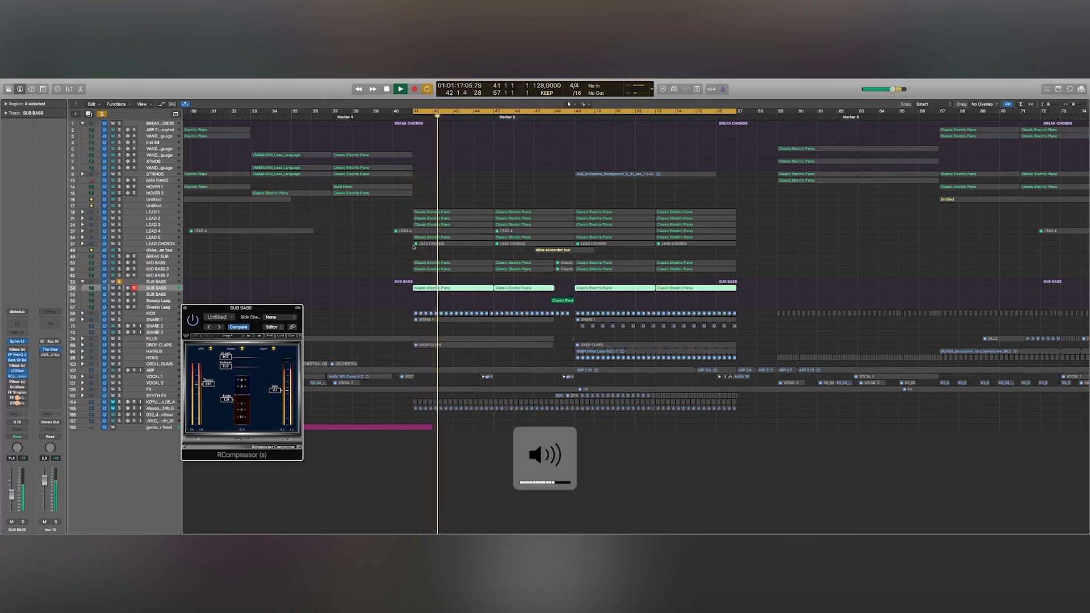
pyautogui.press('space')
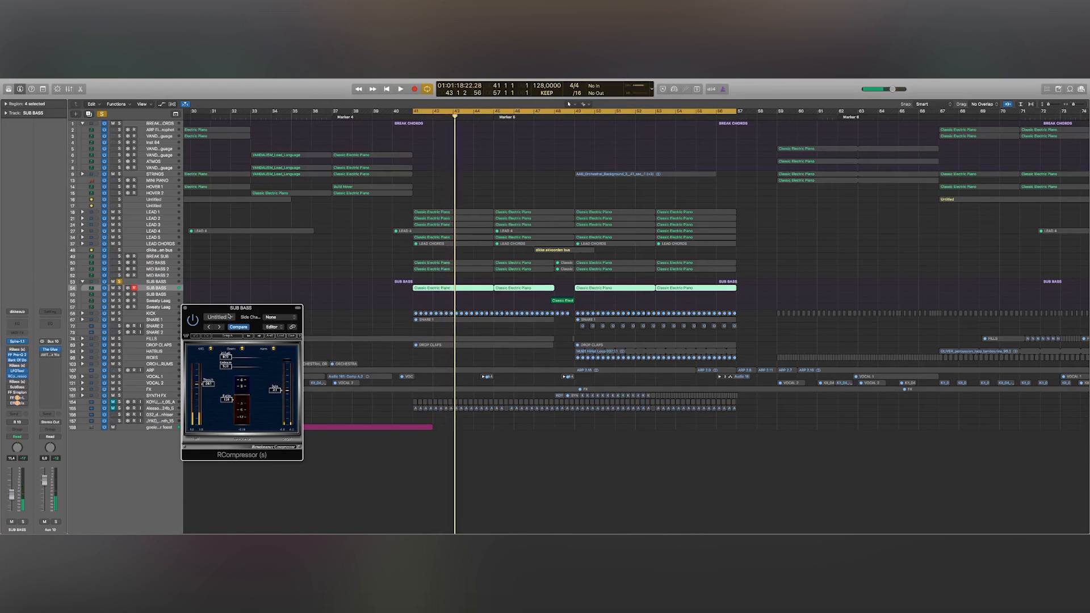
pyautogui.moveTo(229, 316); pyautogui.dragTo(437, 341)
# Step: Turn off the SUB BASS solo and collapse the SUB BASS track stack
pyautogui.click(119, 288)
pyautogui.click(119, 288)
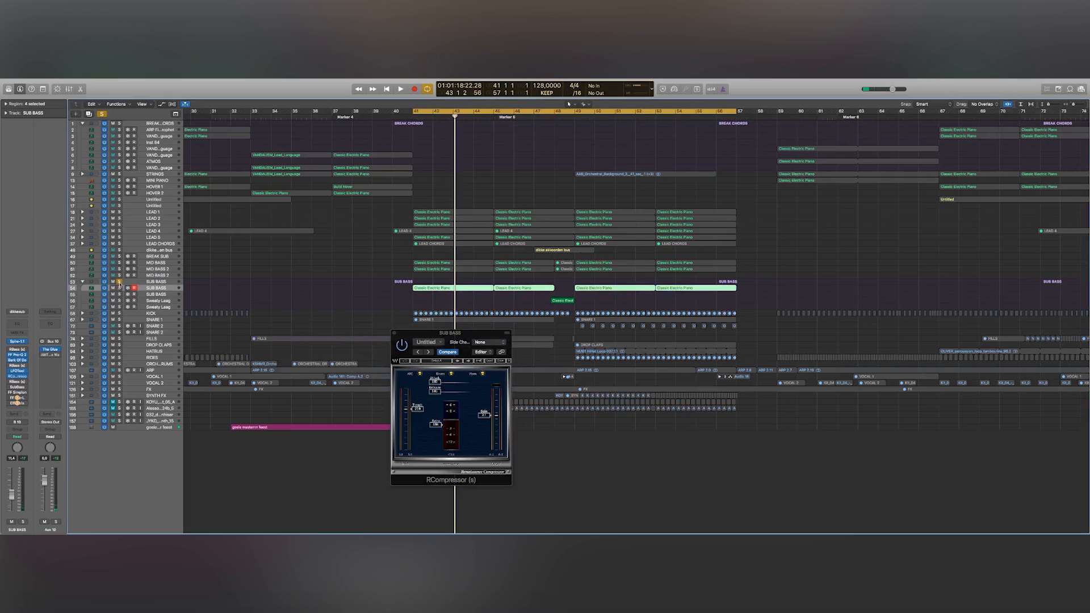
pyautogui.click(120, 282)
pyautogui.click(120, 283)
pyautogui.click(146, 281)
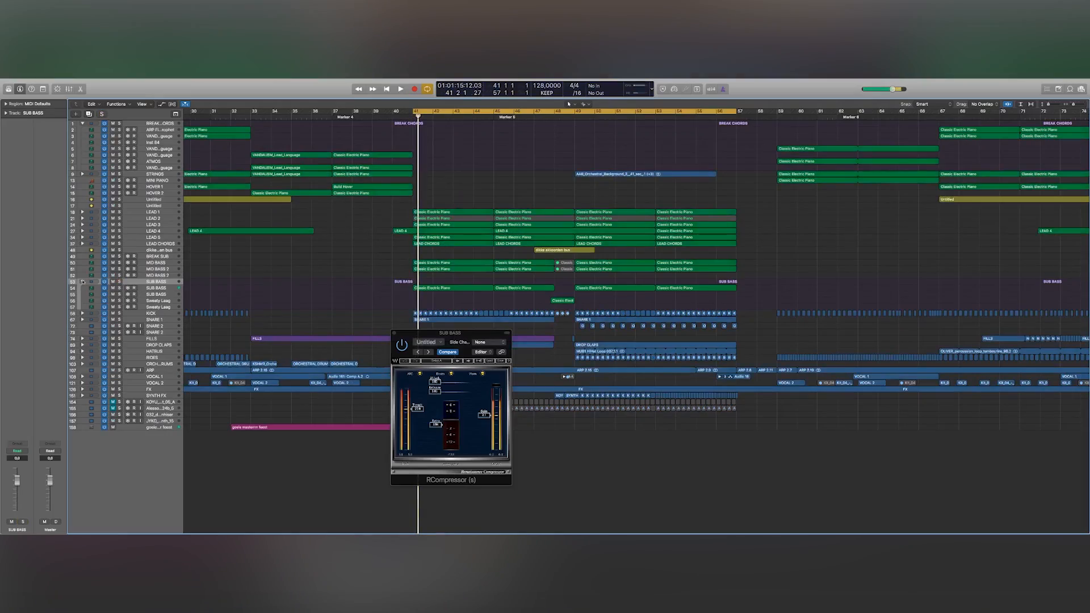
pyautogui.click(82, 282)
# Step: Select and solo the MID BASS track and play it from bar 41 at a higher listening volume
pyautogui.click(170, 263)
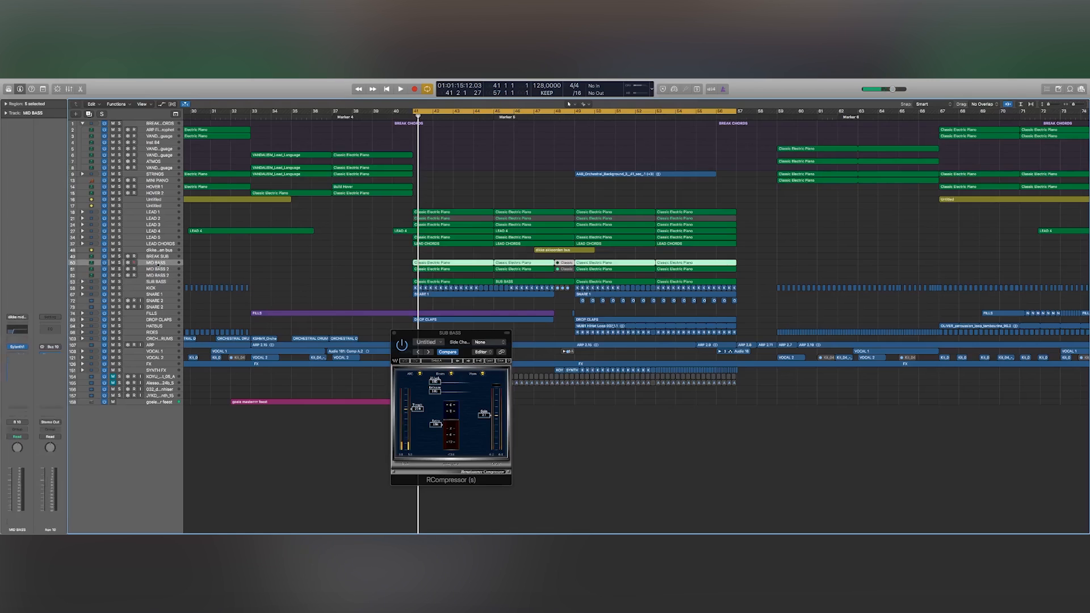
pyautogui.click(119, 262)
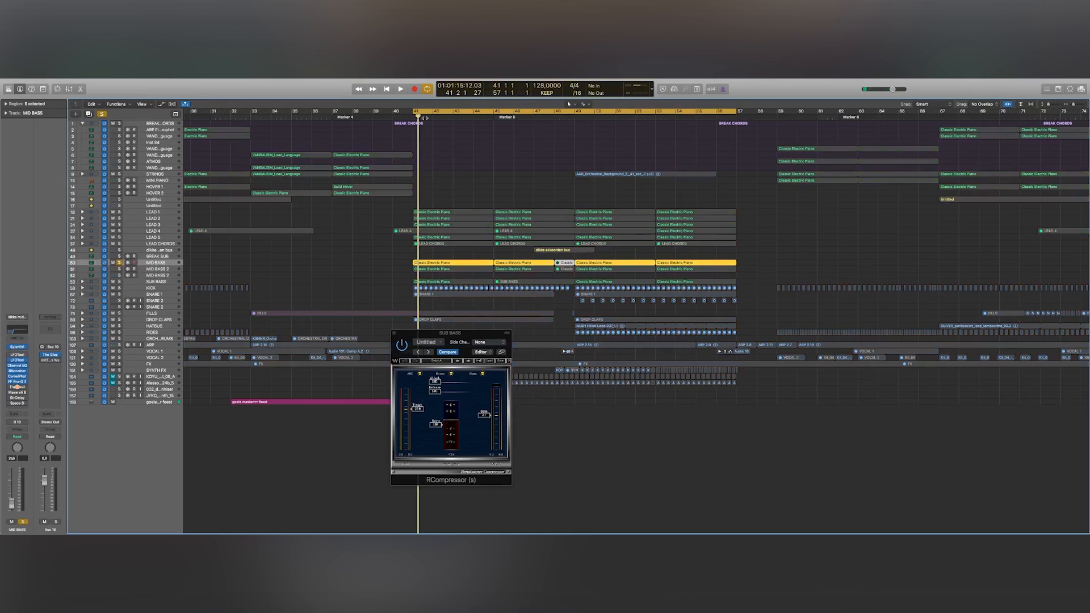
pyautogui.press('space')
pyautogui.press('XF86AudioRaiseVolume')
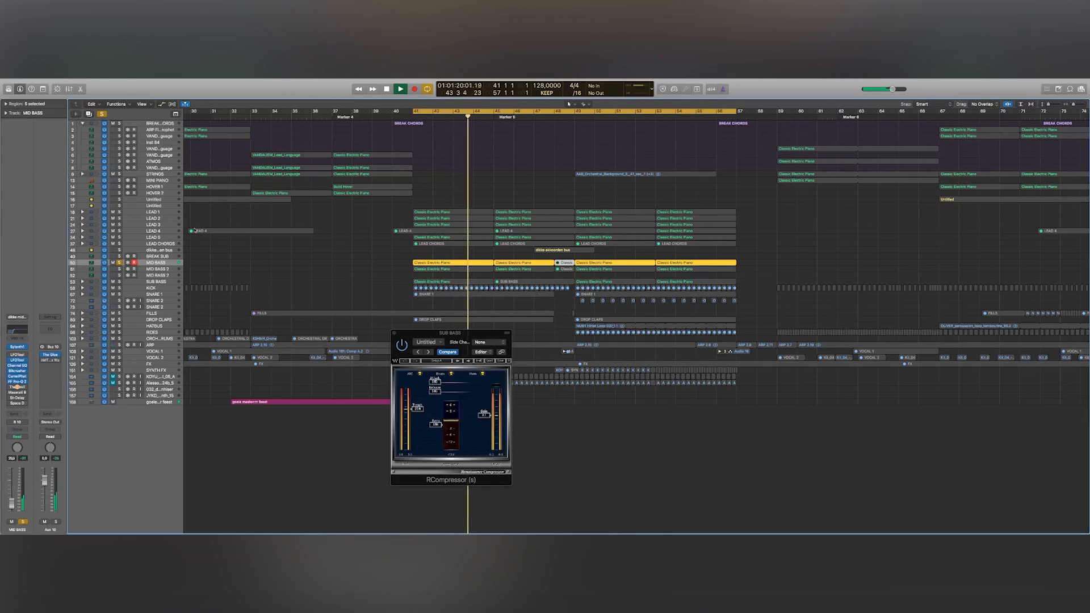
pyautogui.press('XF86AudioRaiseVolume')
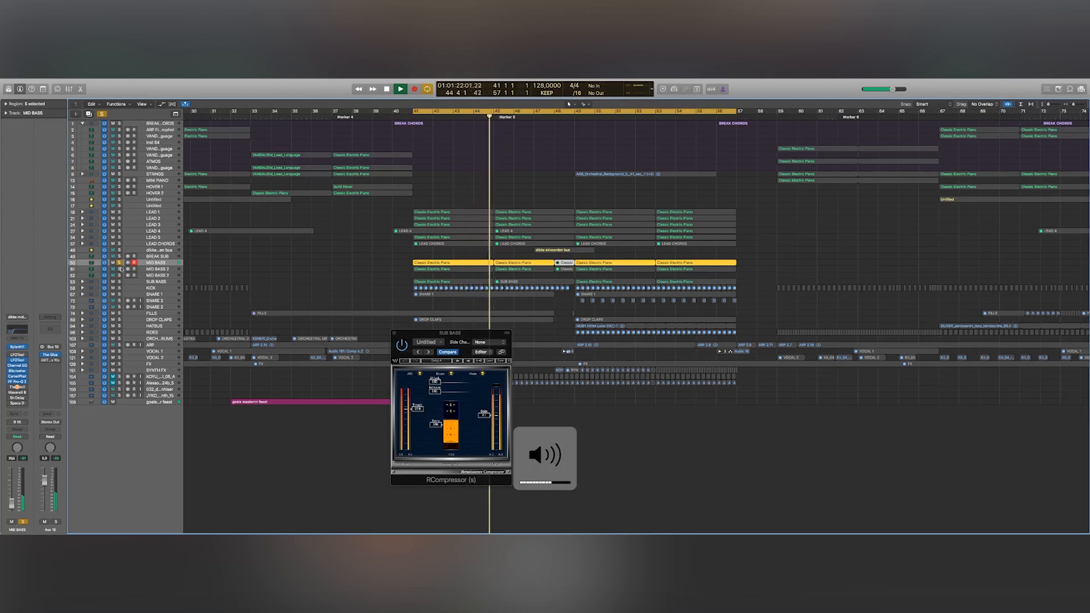
# Step: Solo MID BASS 2 as well and toggle the MID BASS solo to compare the two layers during playback
pyautogui.click(120, 269)
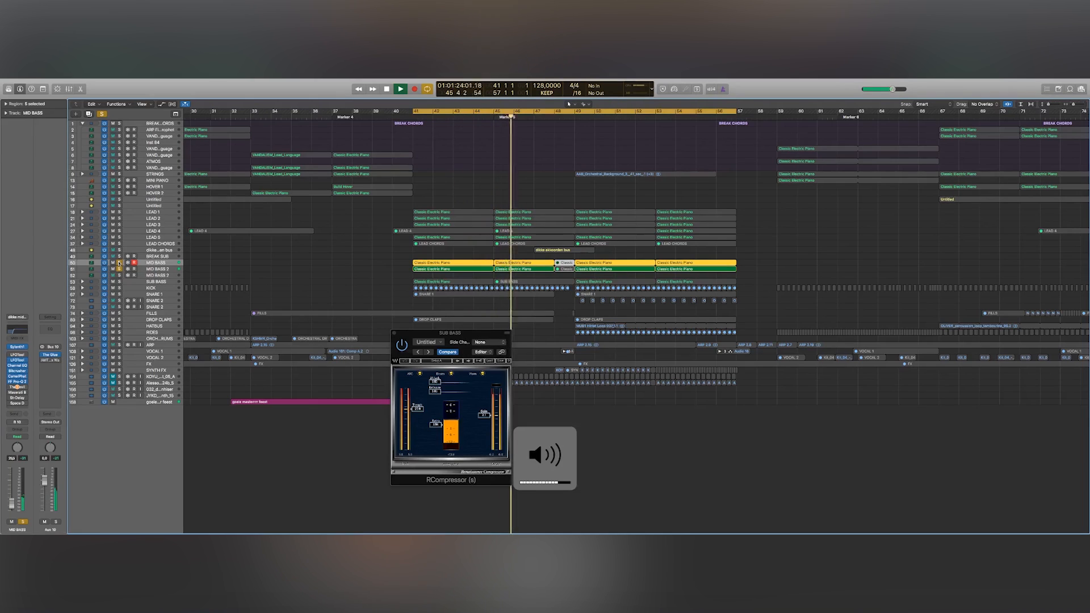
pyautogui.click(119, 263)
pyautogui.press('XF86AudioLowerVolume')
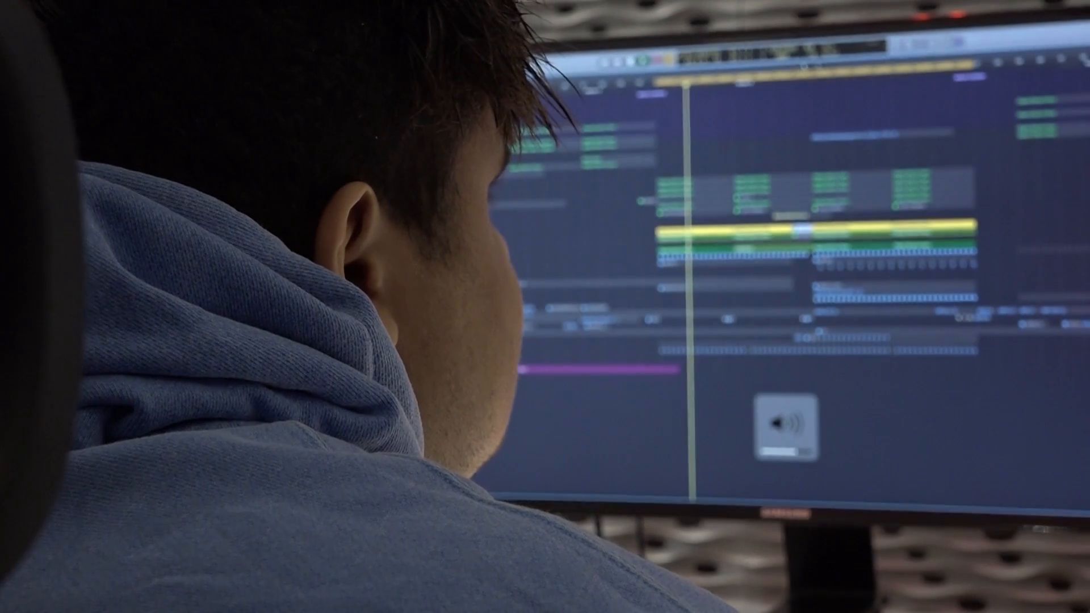
pyautogui.press('super+Right')
pyautogui.press('super+Right')
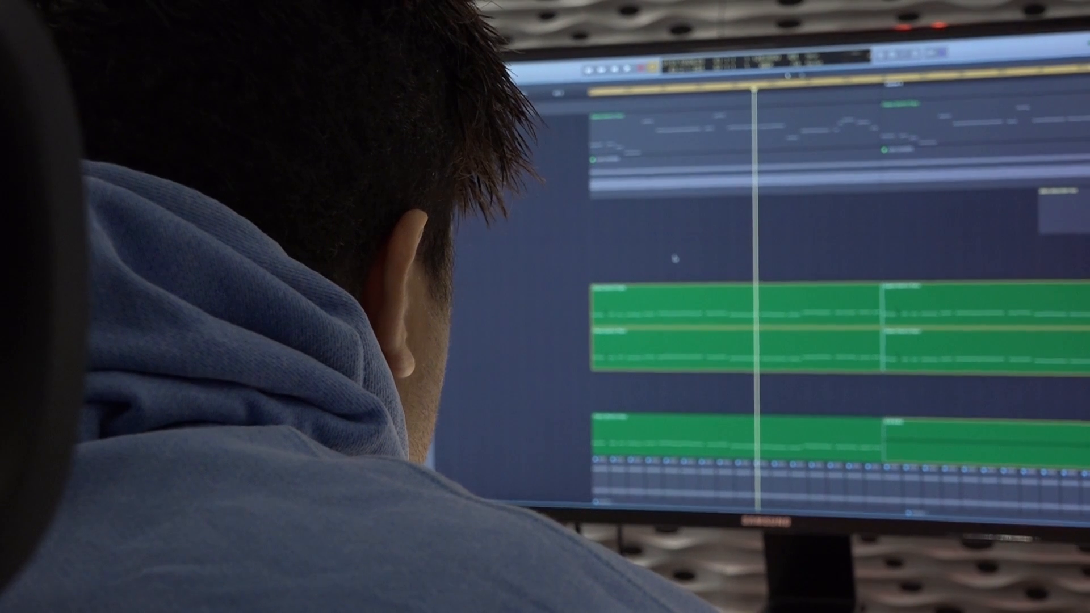
pyautogui.moveTo(675, 258); pyautogui.dragTo(667, 388)
pyautogui.doubleClick(640, 446)
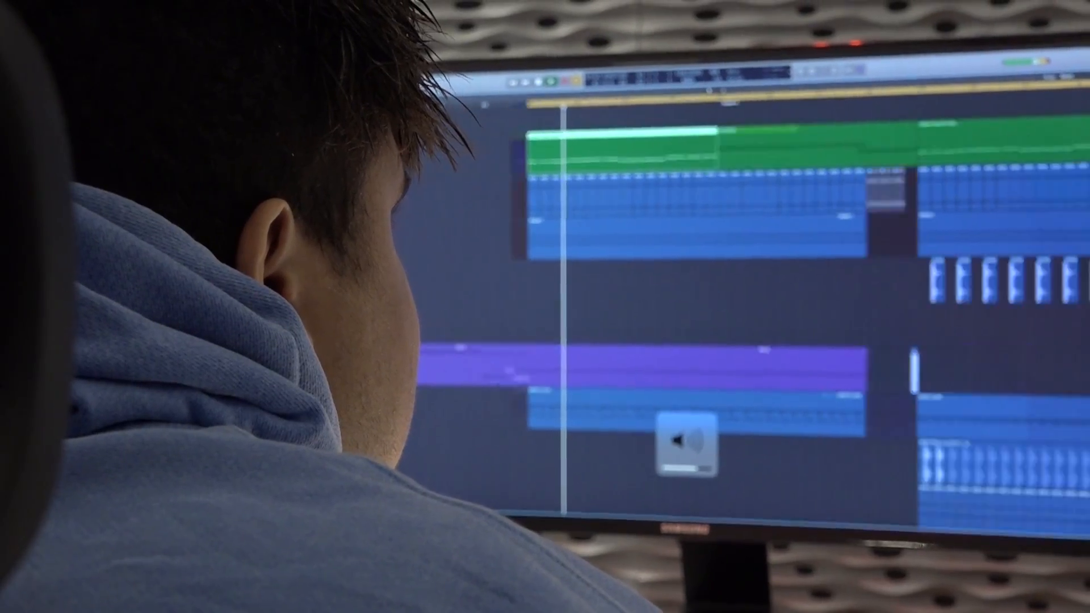
# Step: Look through the tracks of the soloed KICK stack during playback from bar 41 and lower the listening volume
pyautogui.scroll(10, 624, 312)
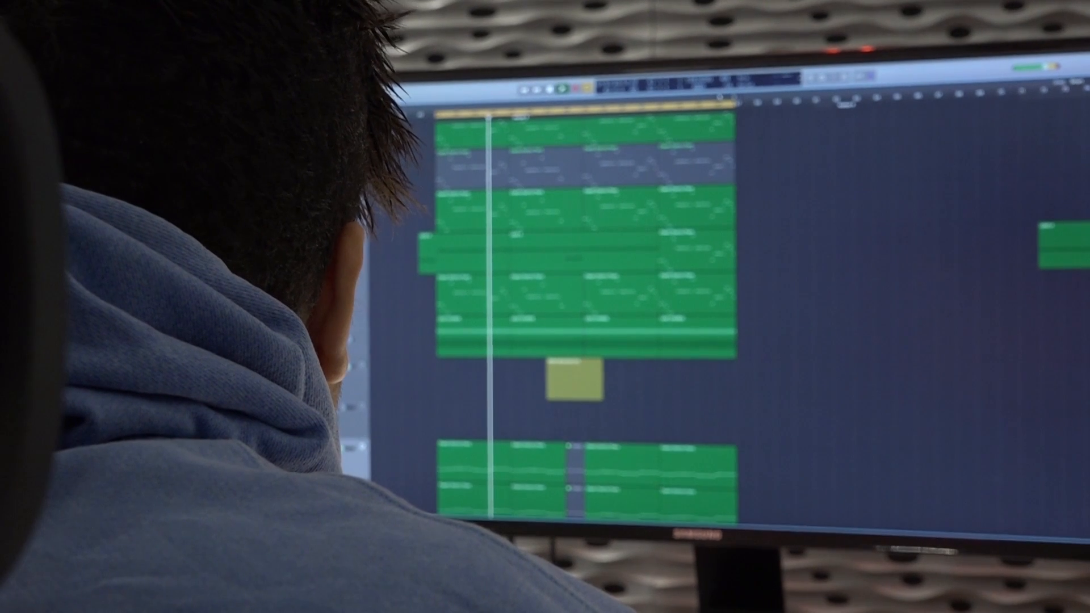
pyautogui.scroll(-10, 624, 313)
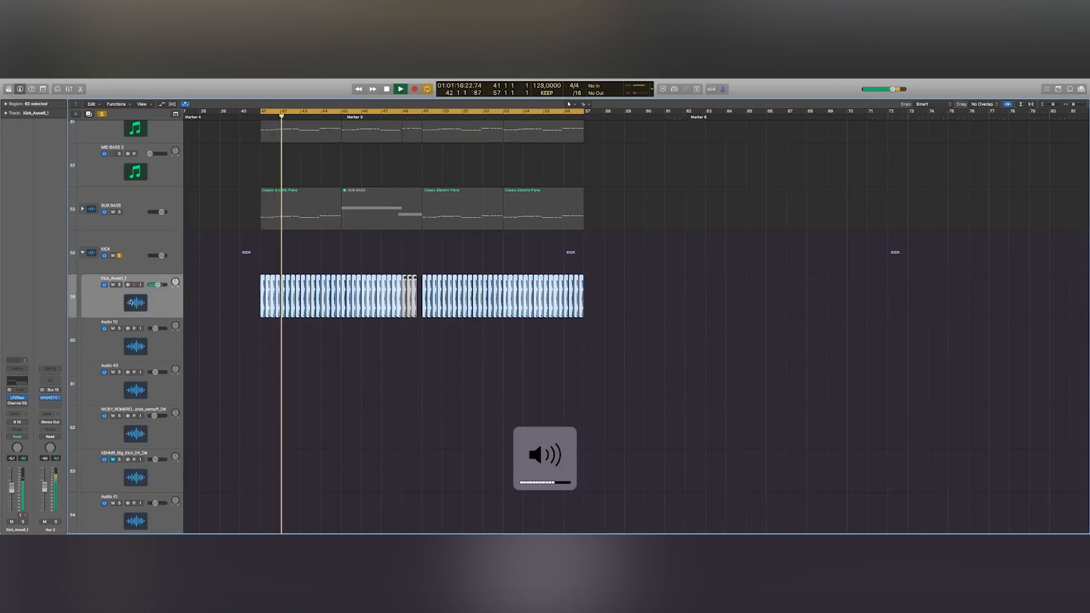
pyautogui.scroll(-5, 131, 302)
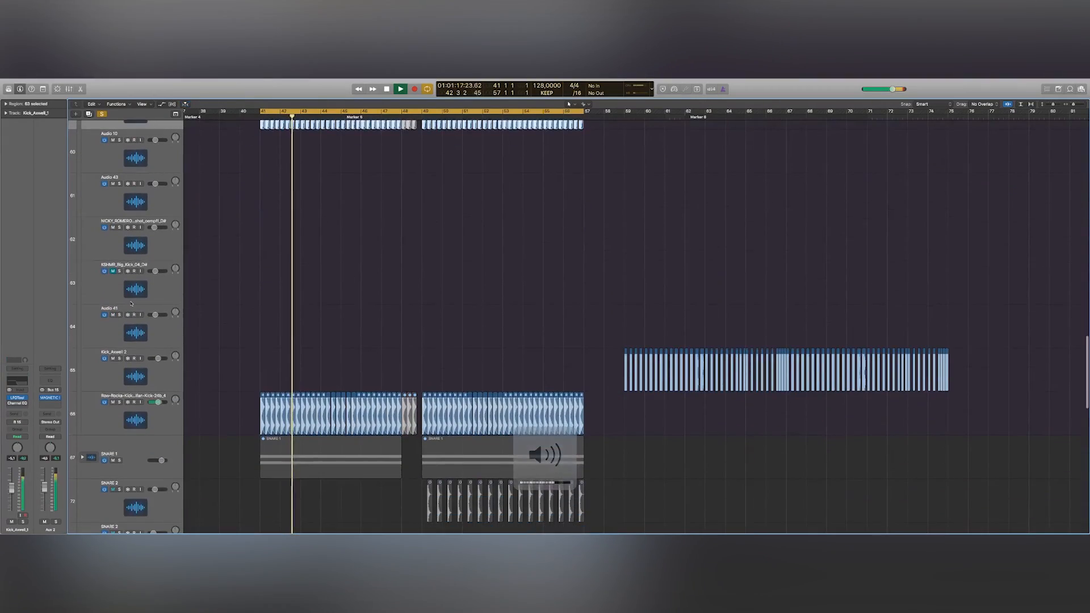
pyautogui.press('XF86AudioLowerVolume')
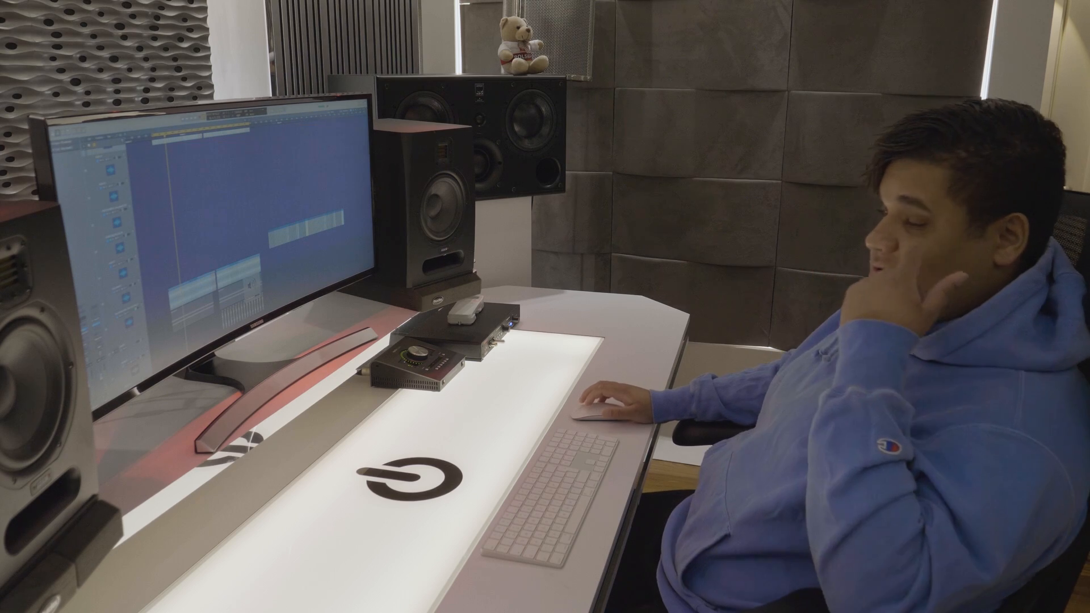
pyautogui.scroll(3, 227, 227)
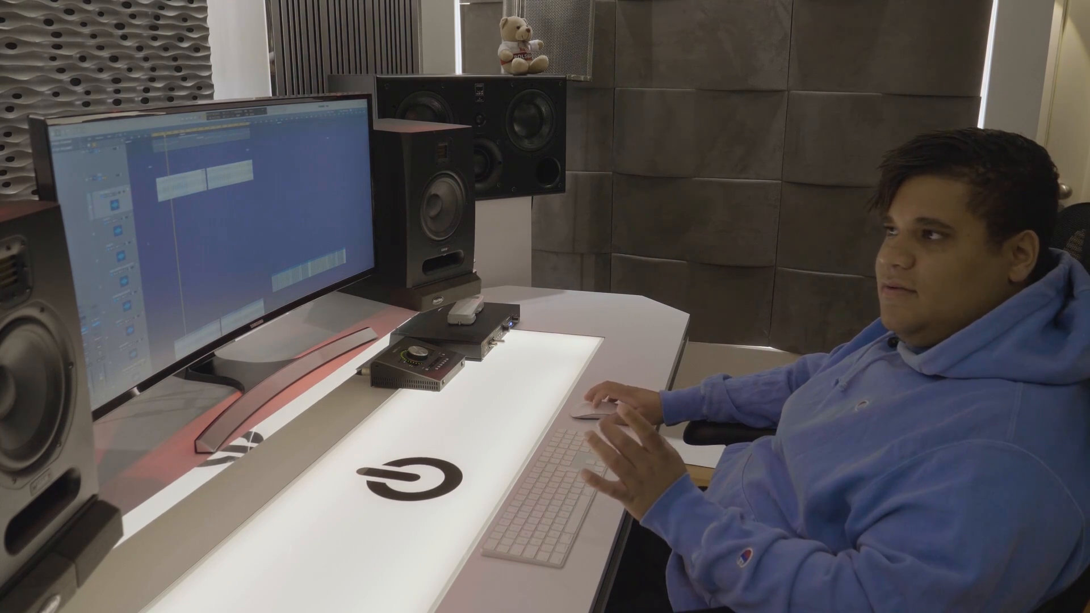
pyautogui.scroll(4, 227, 227)
pyautogui.scroll(-2, 227, 227)
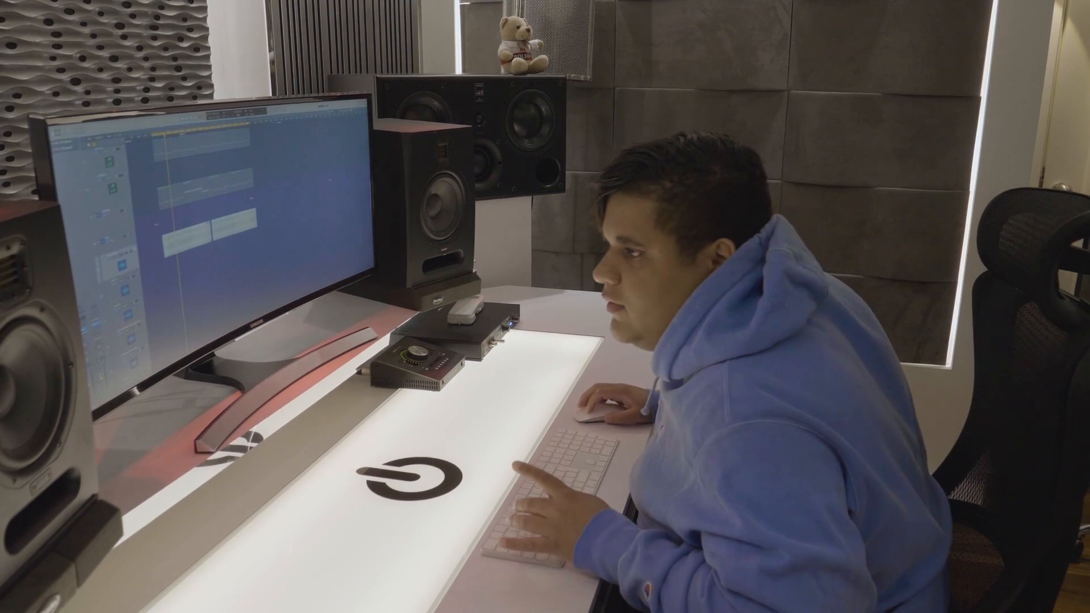
# Step: Show the LFOTool window of the Kick_Axwell_1 track and move it clear of the kick regions while examining its volume curve
pyautogui.press('v')
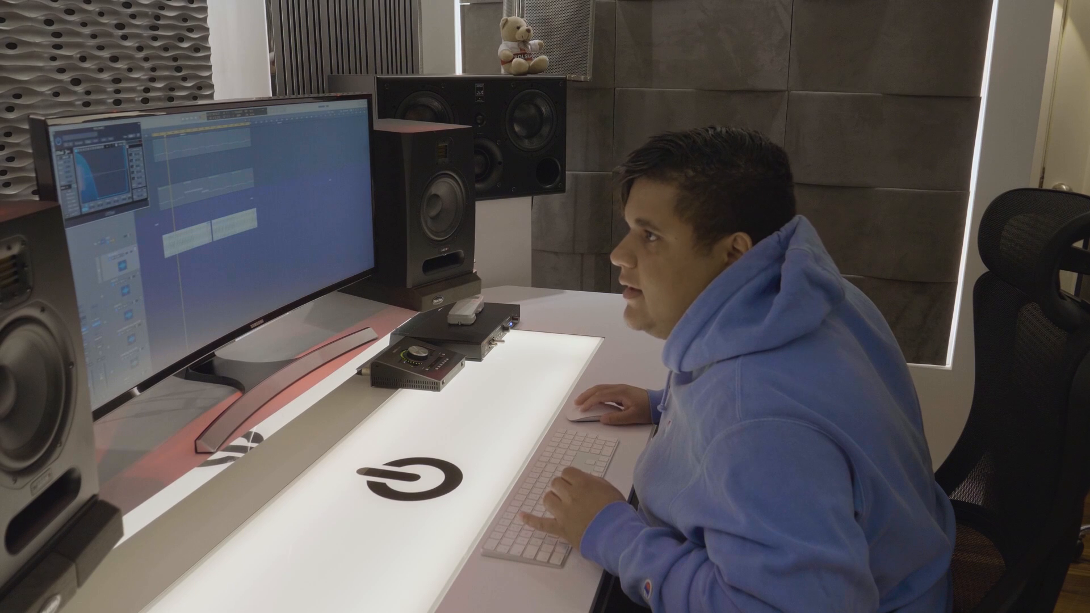
pyautogui.moveTo(100, 129); pyautogui.dragTo(185, 159)
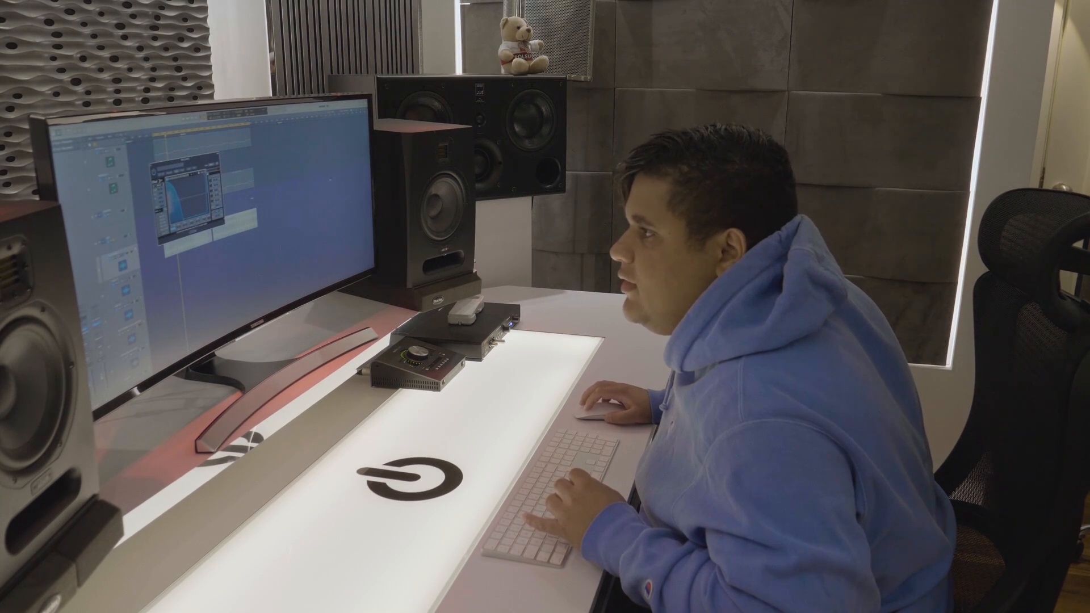
pyautogui.moveTo(185, 159); pyautogui.dragTo(203, 153)
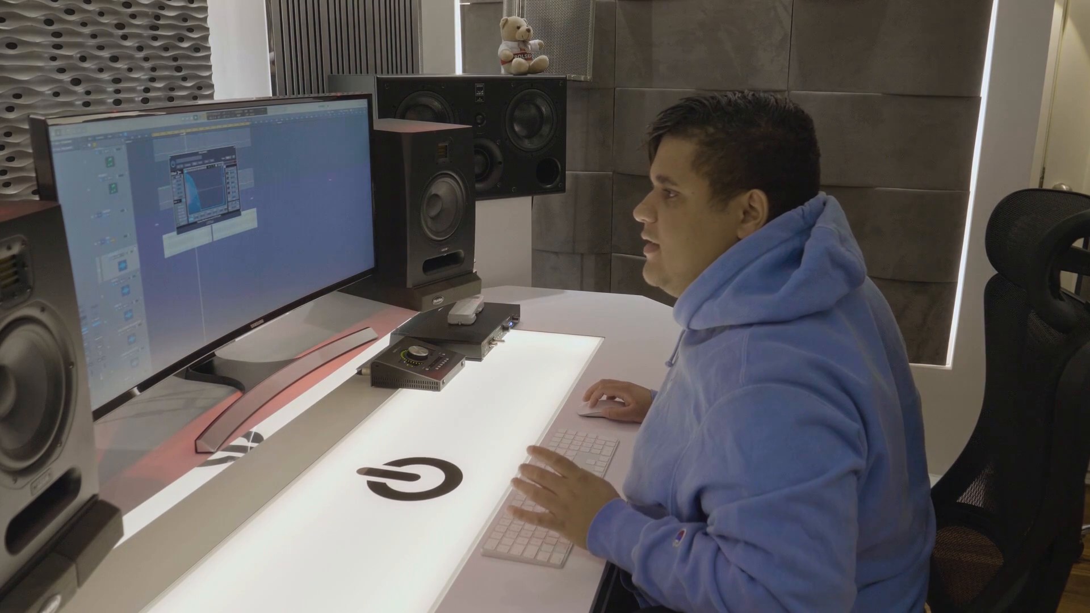
pyautogui.moveTo(203, 152); pyautogui.dragTo(302, 183)
# Step: Solo and expand the SUB BASS track stack and select the first SUB BASS track inside it
pyautogui.scroll(8, 210, 227)
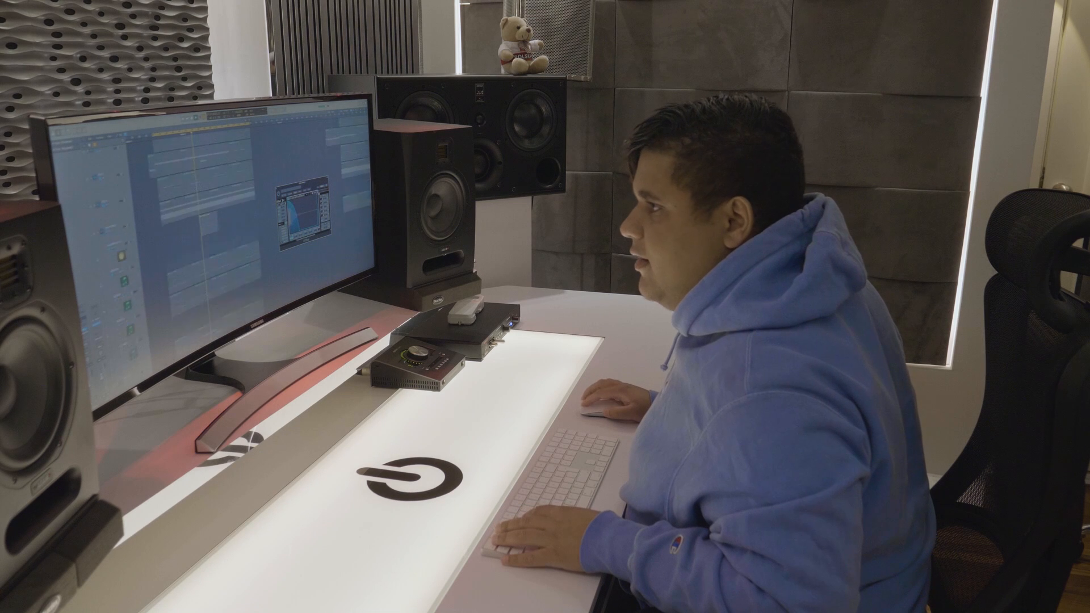
pyautogui.scroll(-5, 210, 227)
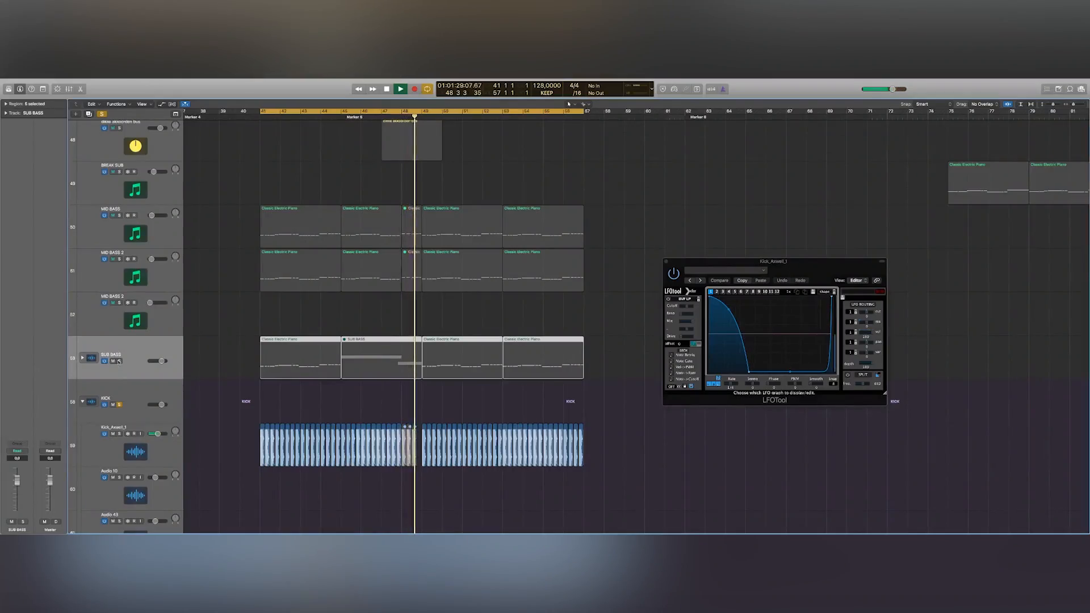
pyautogui.click(119, 361)
pyautogui.click(82, 358)
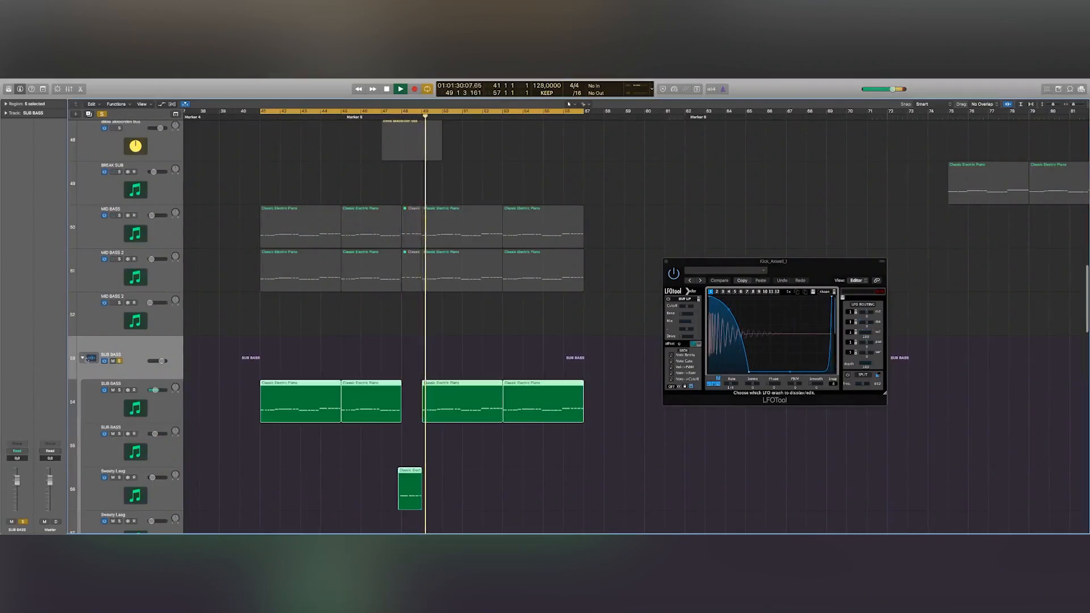
pyautogui.click(115, 398)
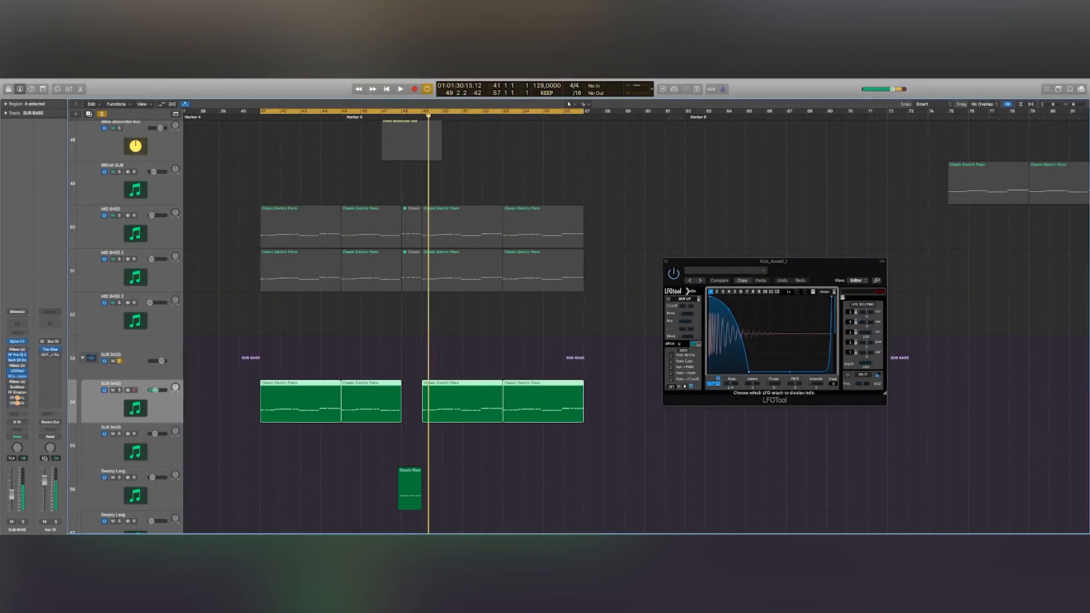
# Step: Open LFOTool on the SUB BASS track and place it beside the kick's LFOTool to compare both curves during playback from bar 41
pyautogui.click(17, 371)
pyautogui.press('space')
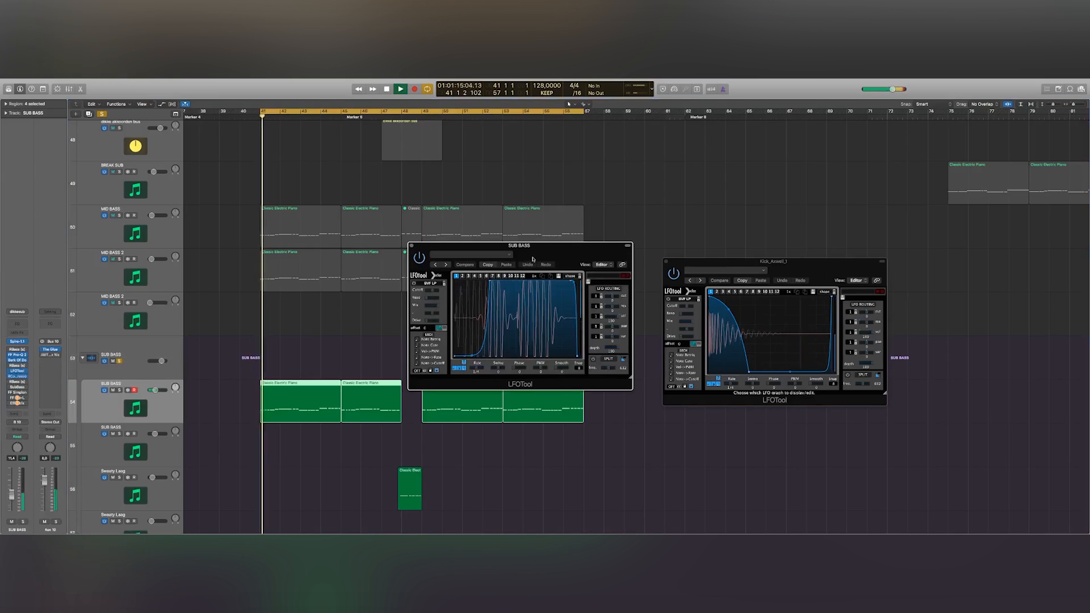
pyautogui.moveTo(500, 245); pyautogui.dragTo(406, 278)
pyautogui.moveTo(773, 273); pyautogui.dragTo(654, 284)
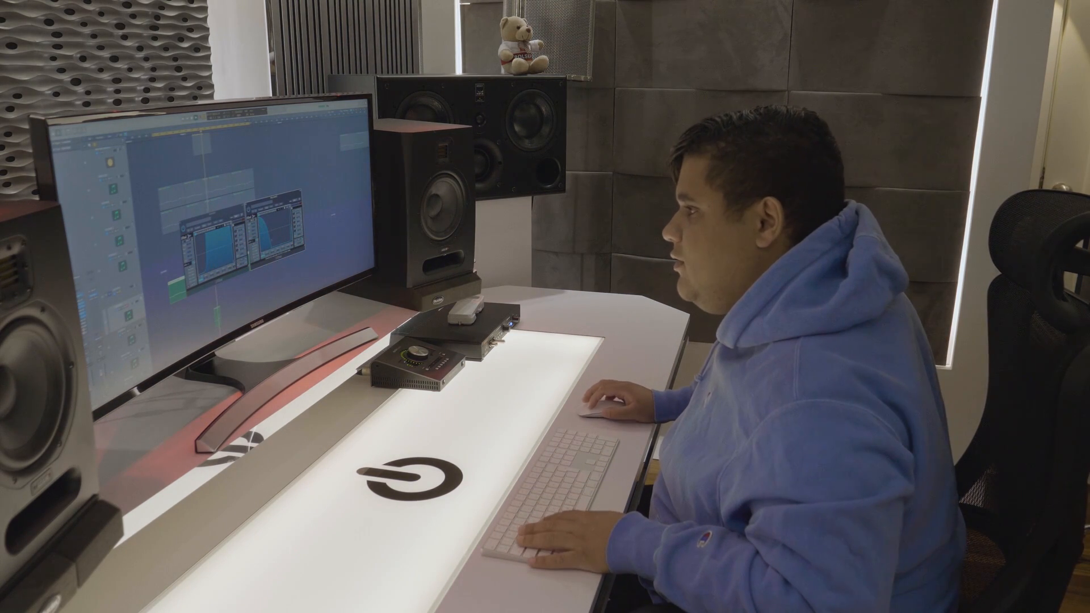
# Step: Close both LFOTool windows, turn off the SUB BASS solo, and select Kick_Axwell_1 in the KICK stack
pyautogui.press('super+w')
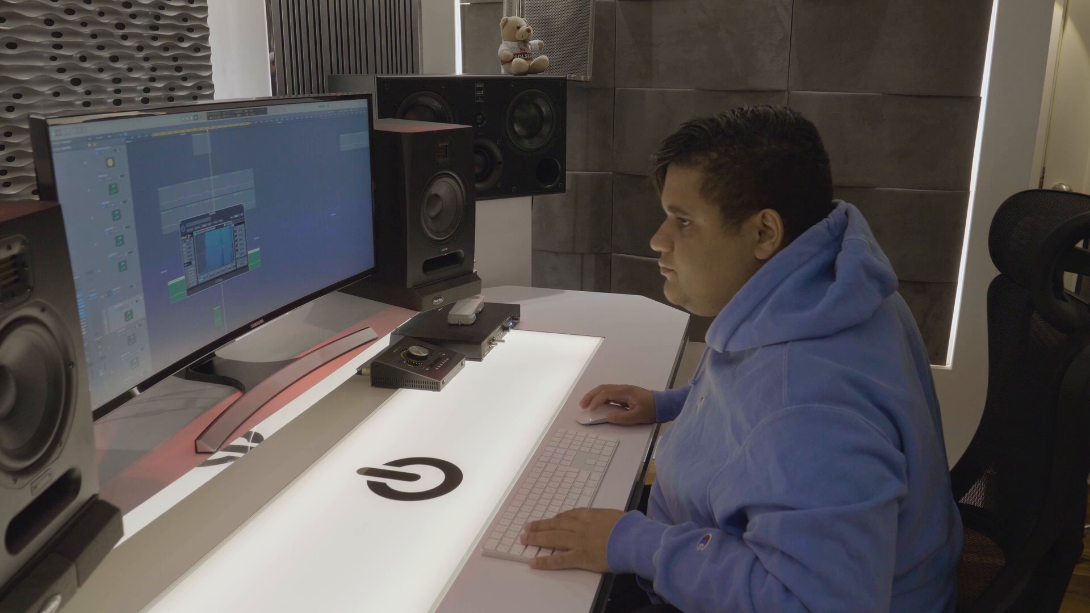
pyautogui.press('super+w')
pyautogui.scroll(-5, 213, 227)
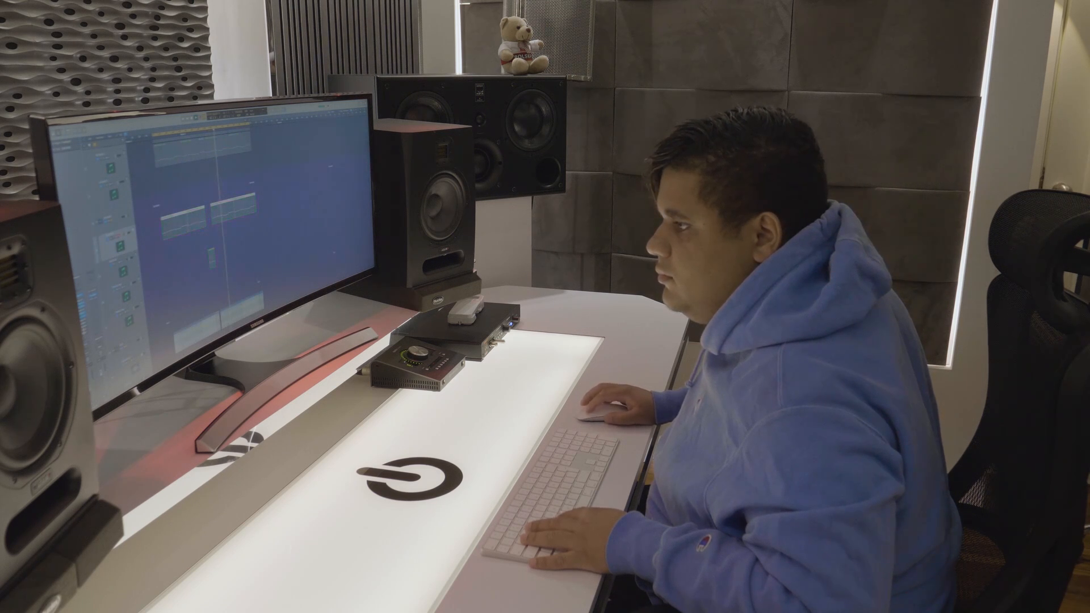
pyautogui.scroll(-2, 213, 238)
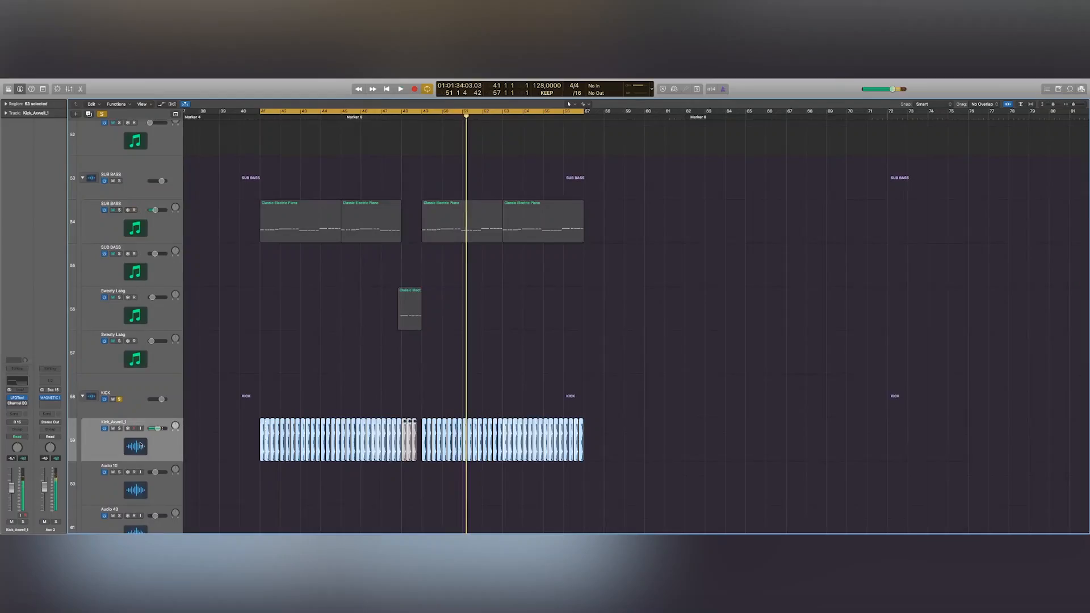
# Step: Solo Kick_Axwell_1 and turn off the KICK stack solo to hear it alone from bar 41 at a higher listening volume
pyautogui.scroll(-4, 234, 365)
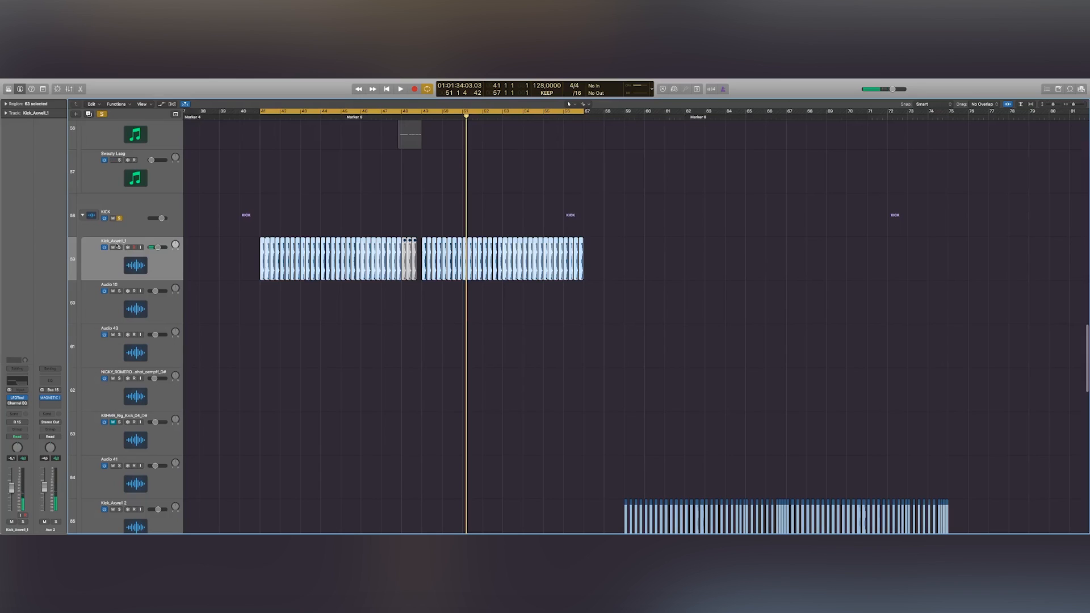
pyautogui.scroll(-2, 123, 233)
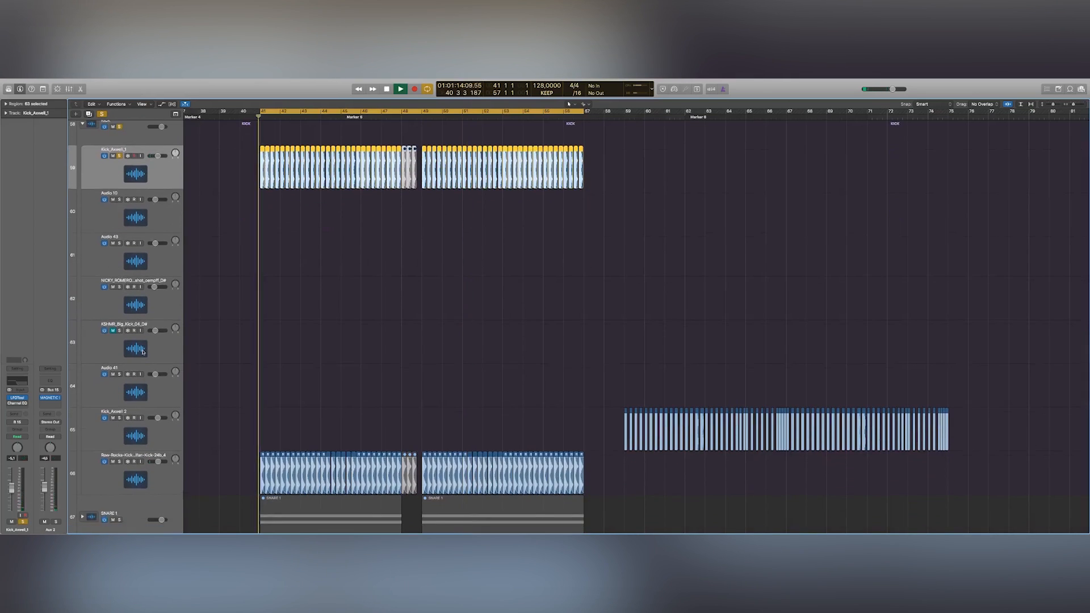
pyautogui.click(113, 127)
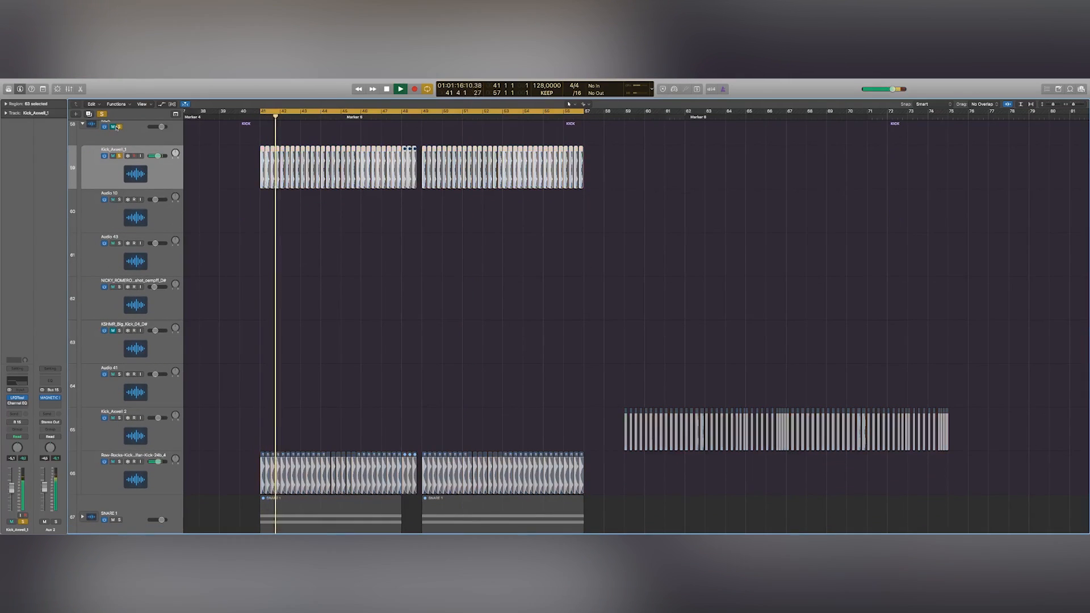
pyautogui.click(114, 126)
pyautogui.press('XF86AudioRaiseVolume')
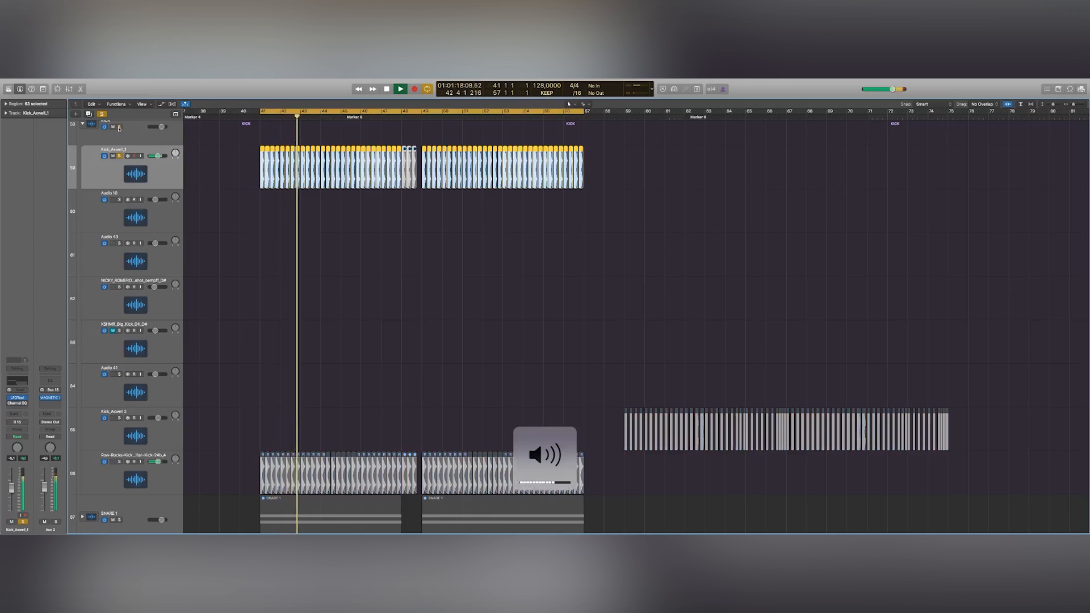